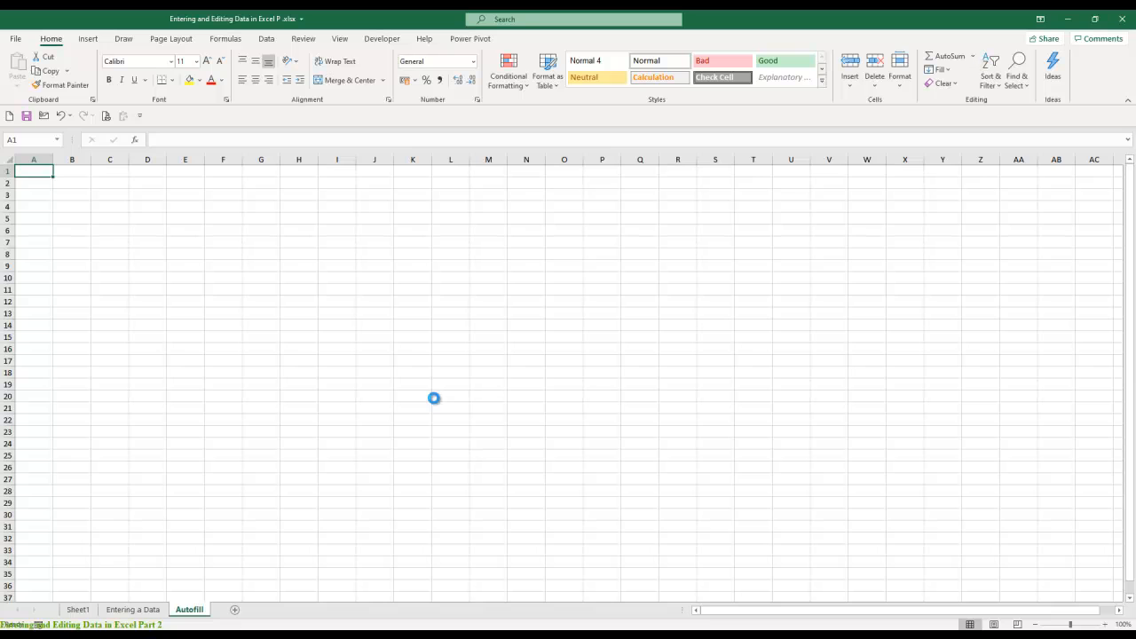
- Enter the heading Autofill in D3 and the value 1 in D4
{"action": "scroll", "coordinate": [433, 398], "scroll_direction": "up", "scroll_amount": 3, "text": "ctrl"}
{"action": "left_click", "coordinate": [218, 232]}
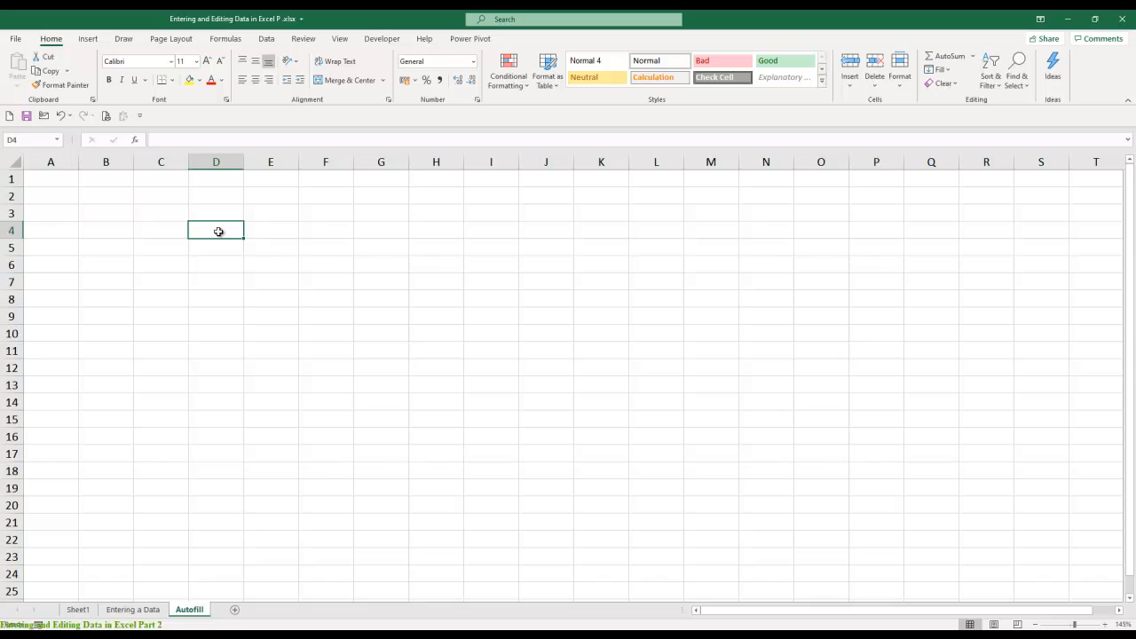
{"action": "key", "text": "Up"}
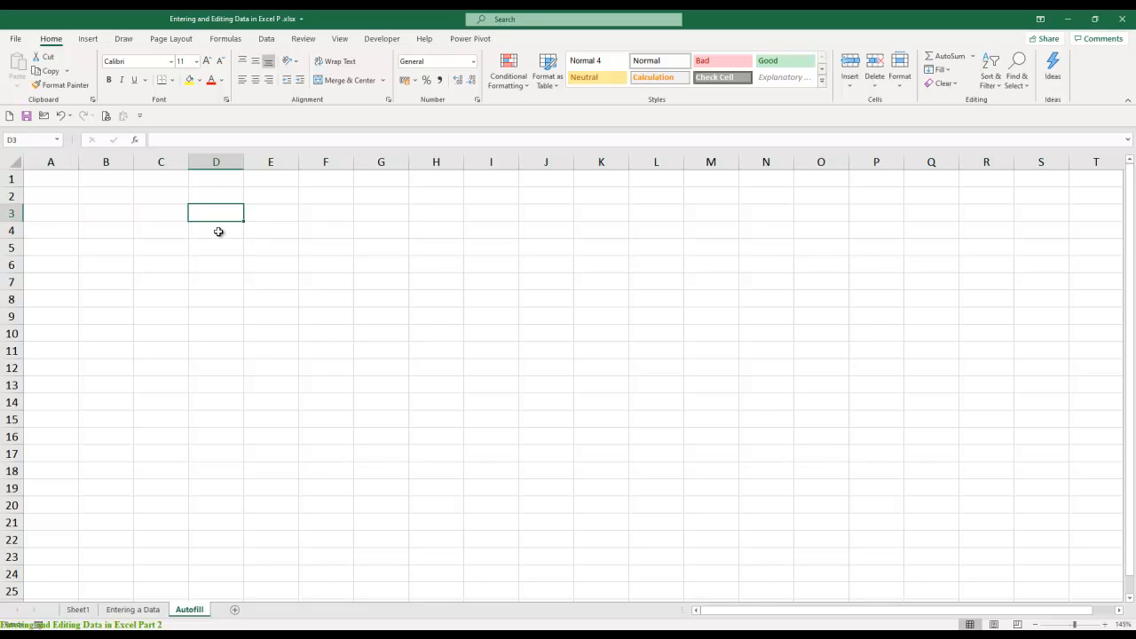
{"action": "type", "text": "Autofill"}
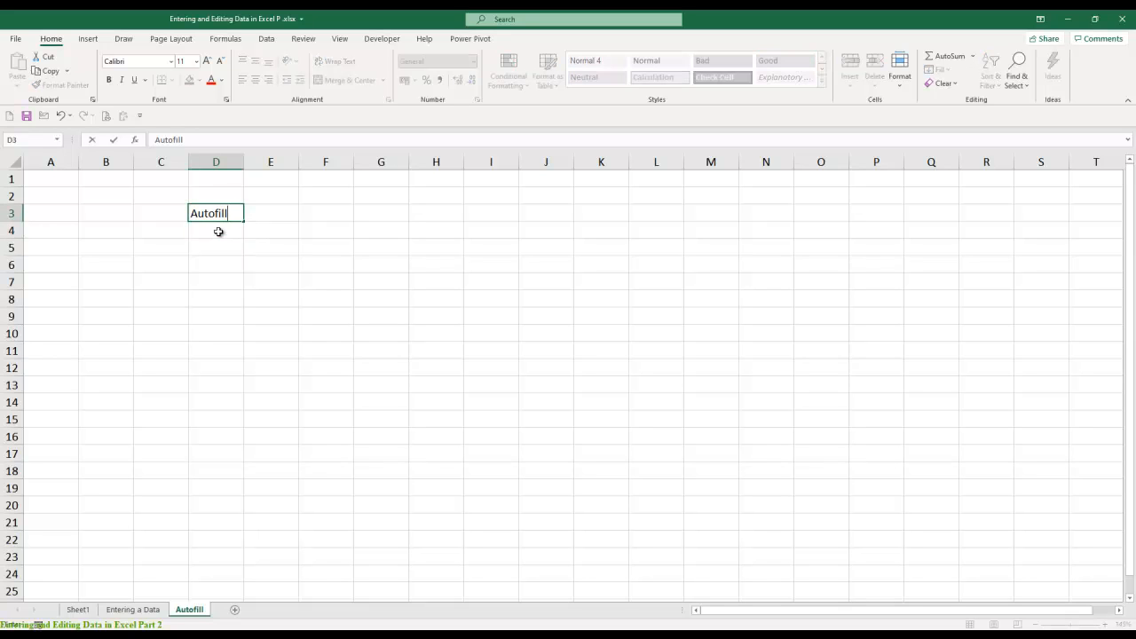
{"action": "key", "text": "Return"}
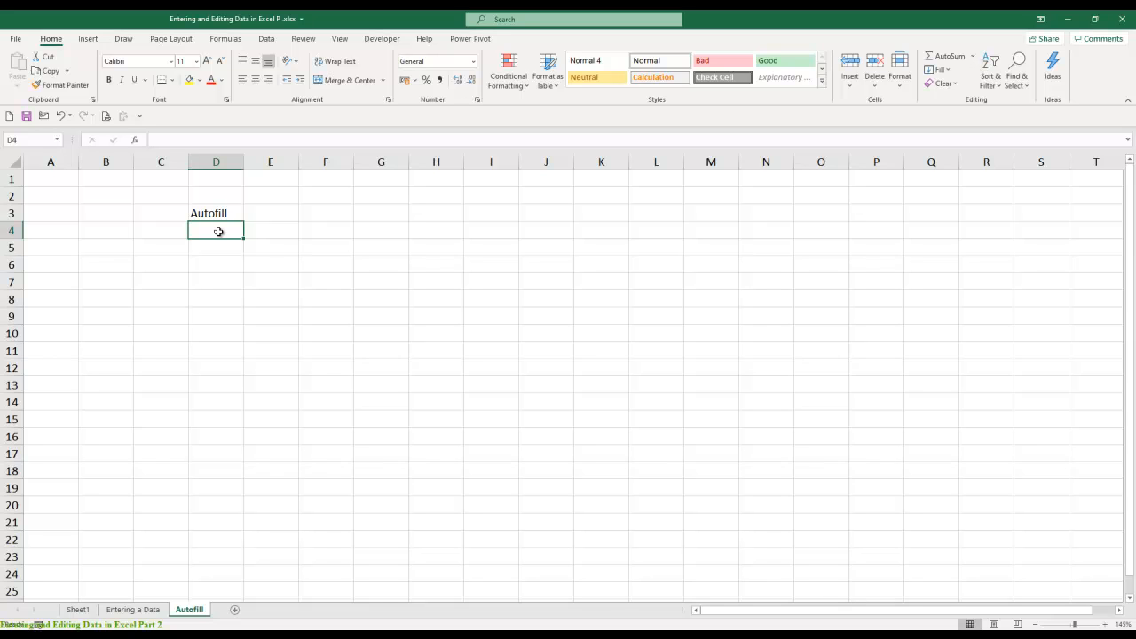
{"action": "type", "text": "1"}
{"action": "key", "text": "Return"}
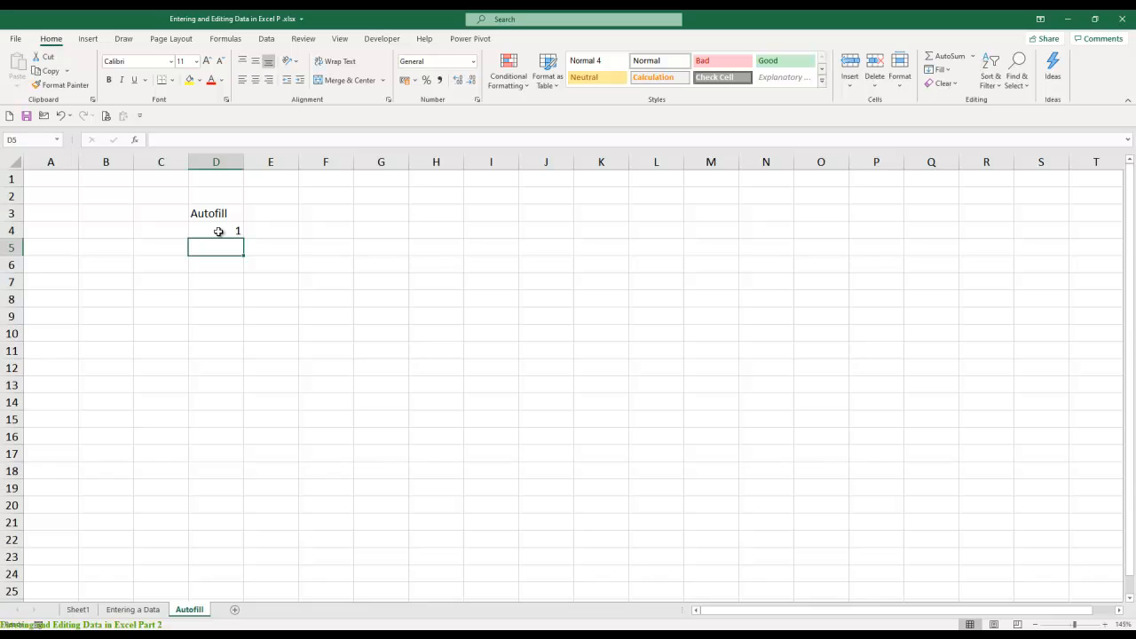
- Try autofilling the single value in D4 down to D17, and undo the fill
{"action": "left_click", "coordinate": [216, 228]}
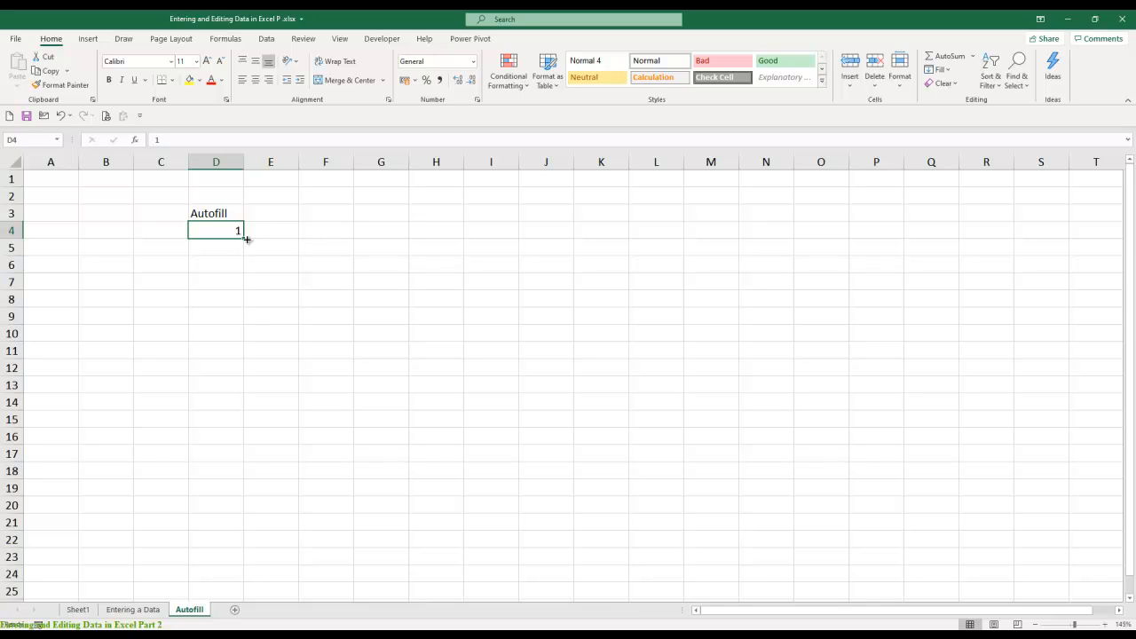
{"action": "left_click_drag", "start_coordinate": [246, 239], "coordinate": [245, 458]}
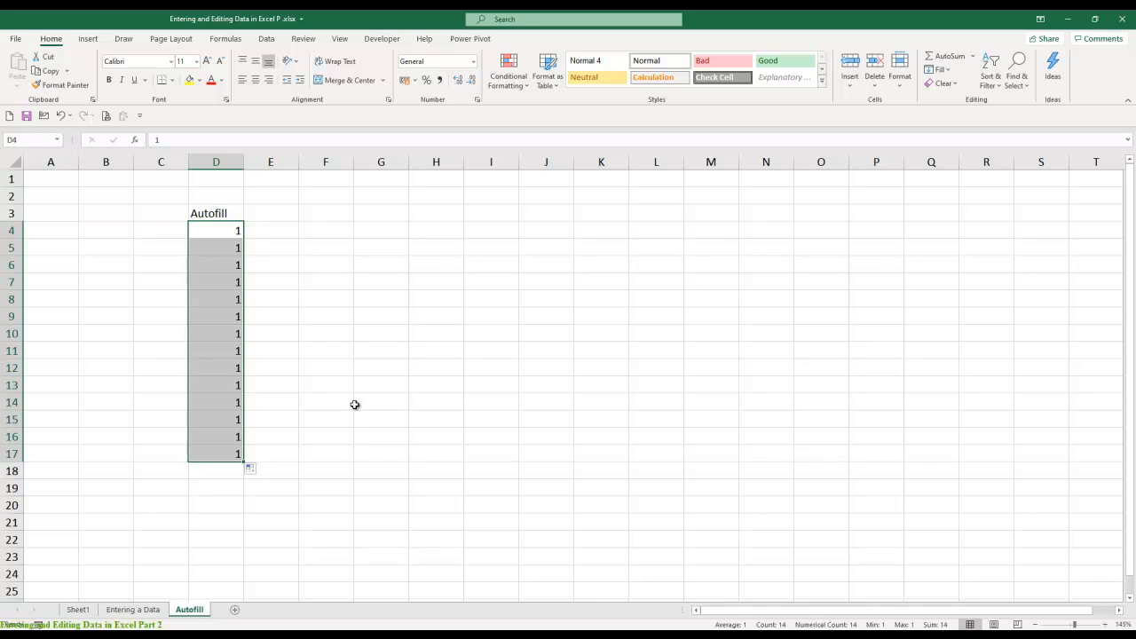
{"action": "key", "text": "ctrl+z"}
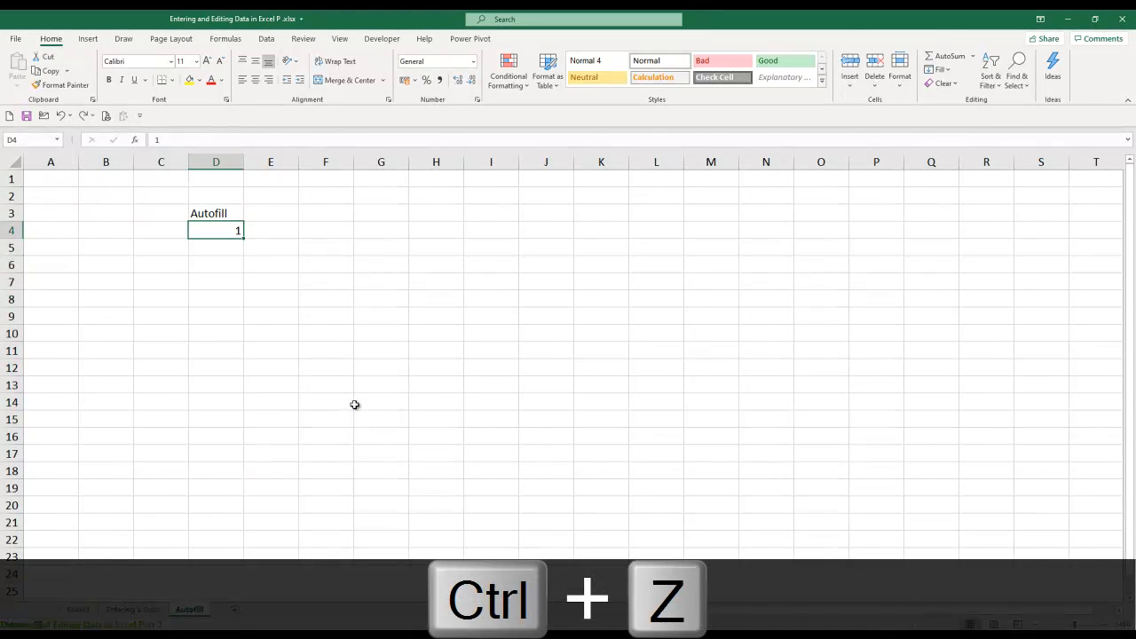
- Enter 2 in D5 and autofill the D4:D5 pattern down to D14
{"action": "left_click", "coordinate": [229, 252]}
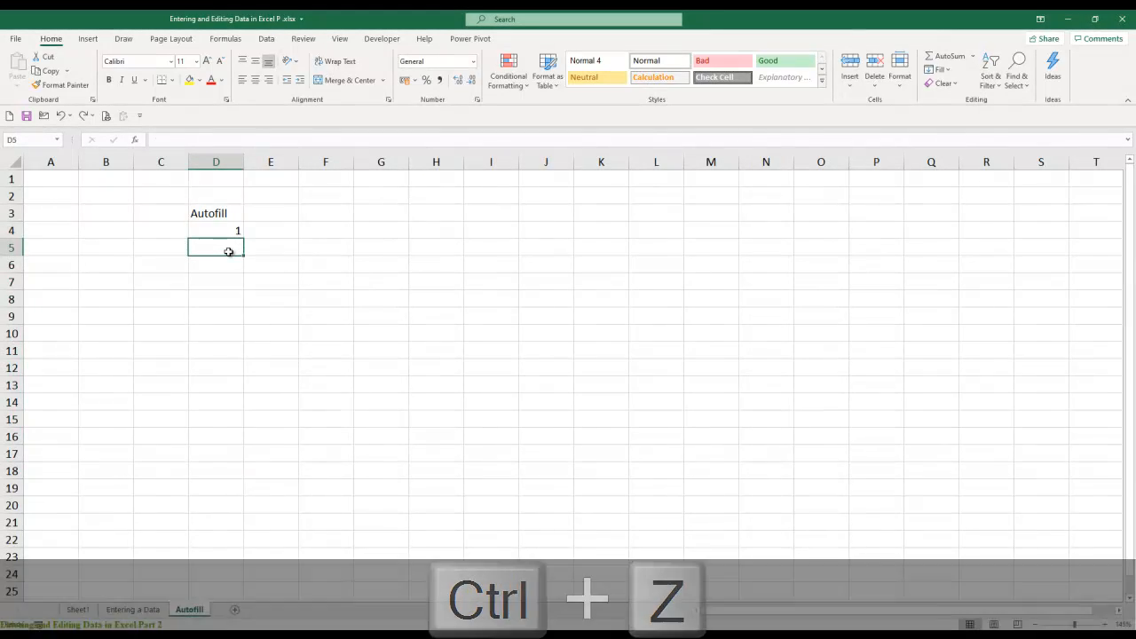
{"action": "type", "text": "2"}
{"action": "key", "text": "Return"}
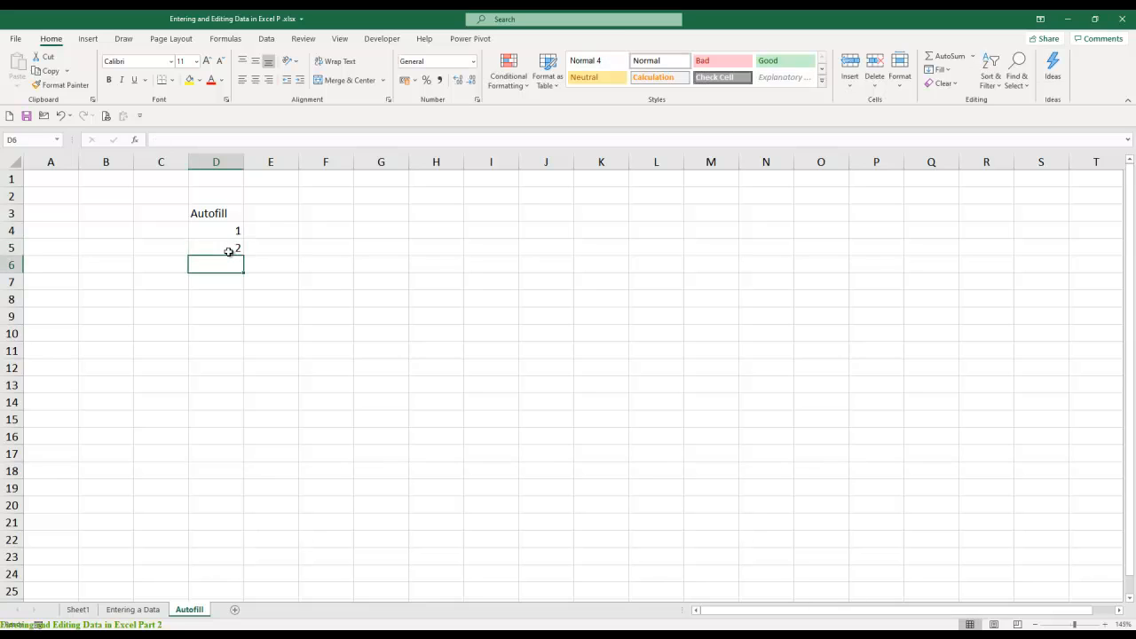
{"action": "key", "text": "Up"}
{"action": "key", "text": "Up"}
{"action": "left_click", "coordinate": [229, 251], "text": "shift"}
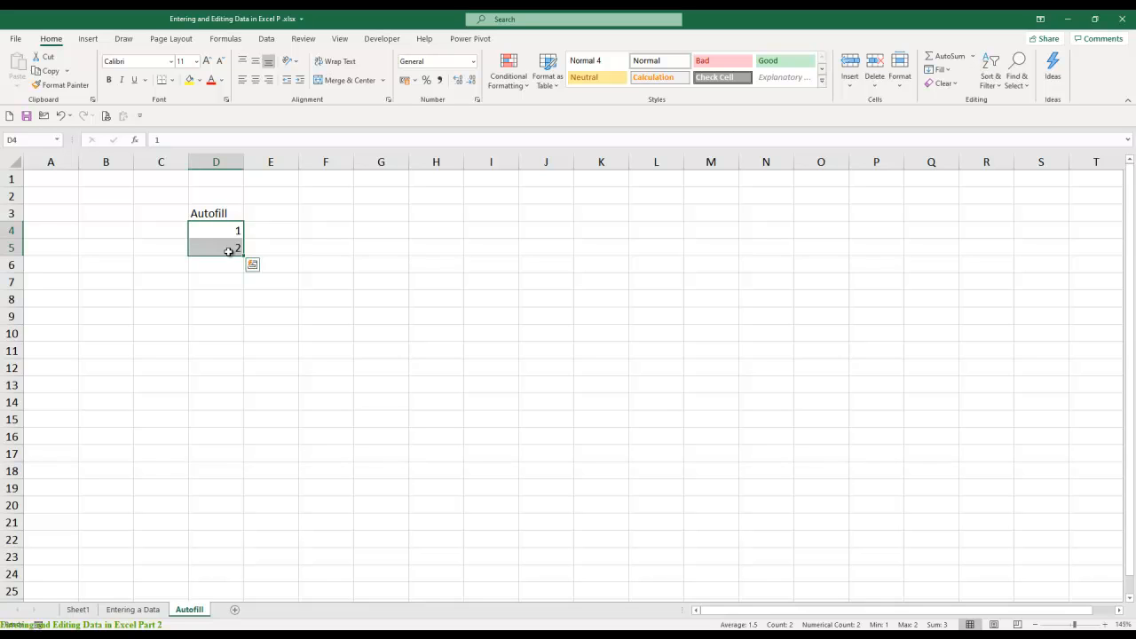
{"action": "left_click_drag", "start_coordinate": [245, 257], "coordinate": [232, 406]}
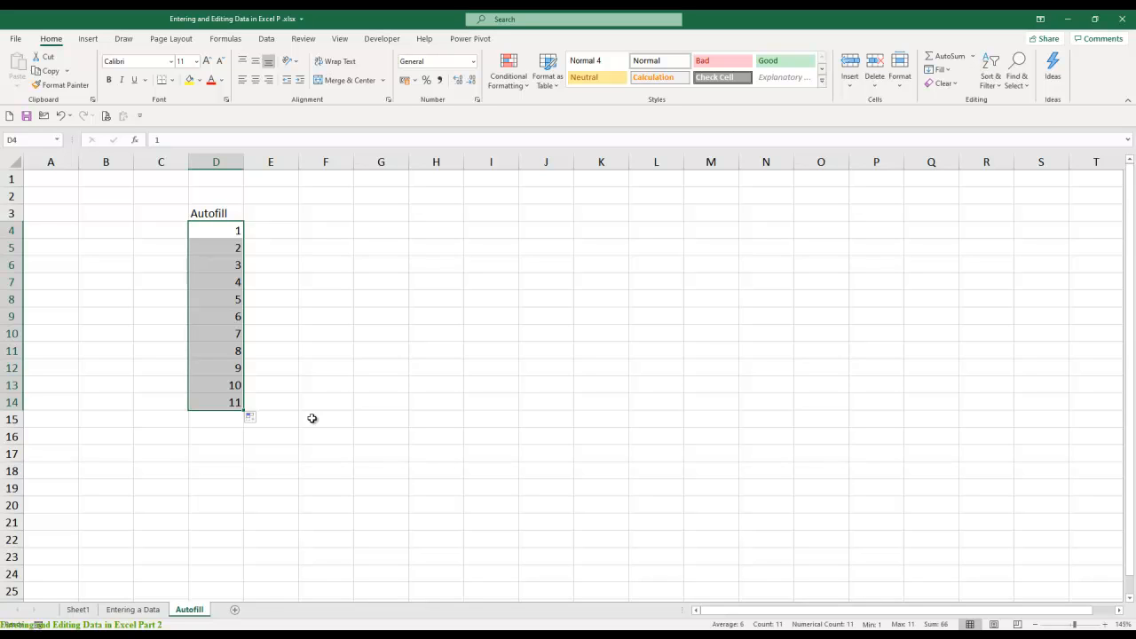
- Replace the column D series with 5 in D4 and 10 in D5, autofilled down to D16
{"action": "key", "text": "Delete"}
{"action": "key", "text": "shift+BackSpace"}
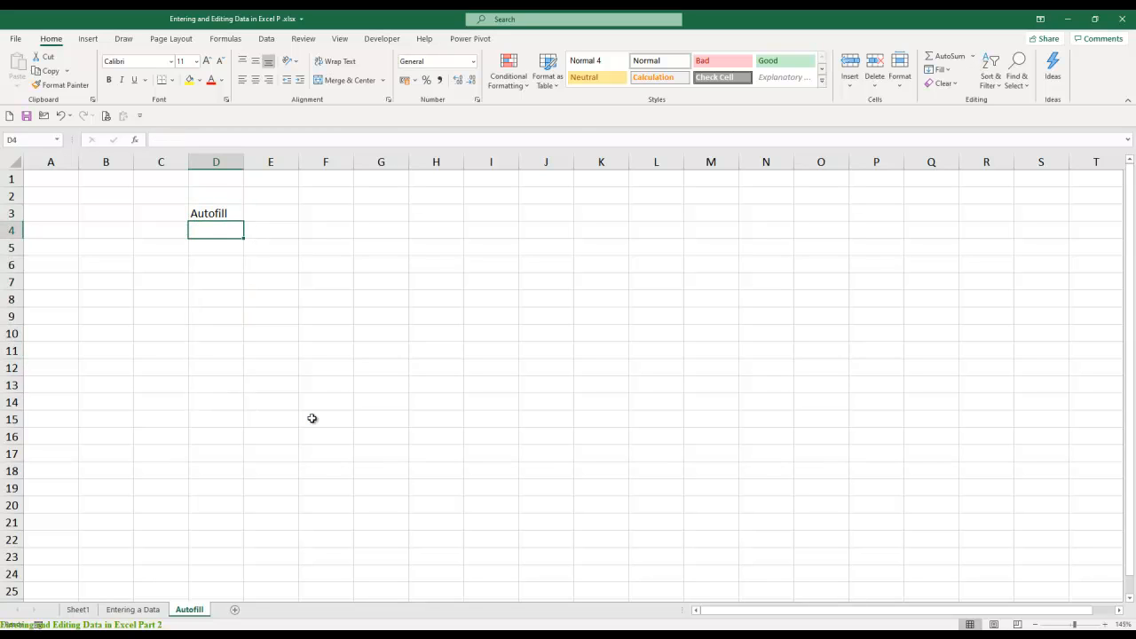
{"action": "type", "text": "5"}
{"action": "key", "text": "Return"}
{"action": "type", "text": "10"}
{"action": "key", "text": "Return"}
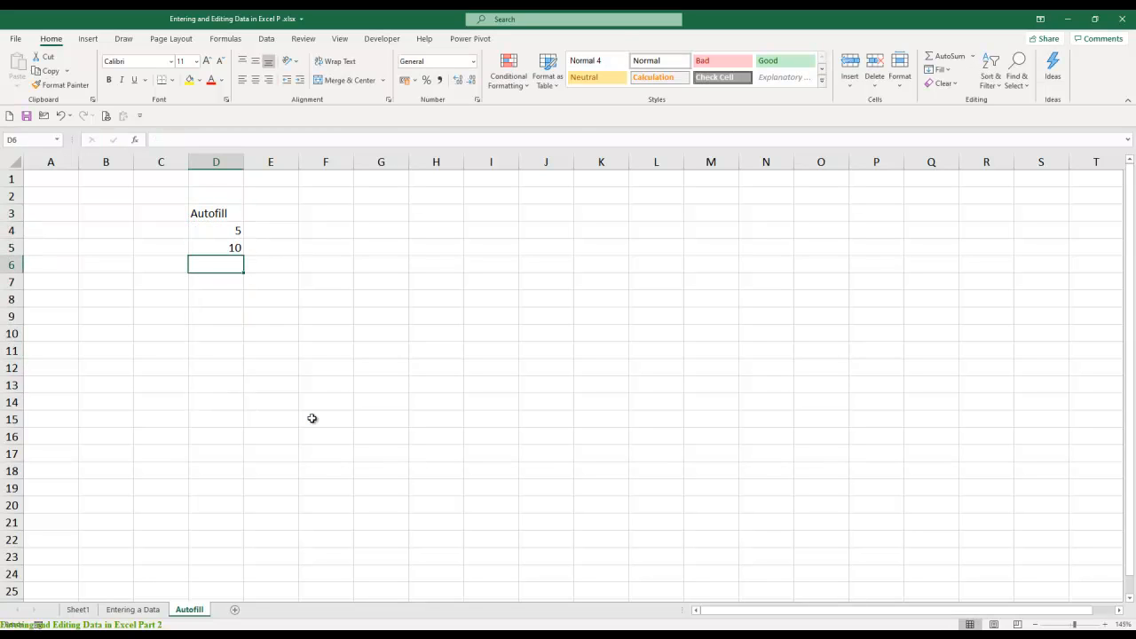
{"action": "key", "text": "Up"}
{"action": "key", "text": "Up"}
{"action": "key", "text": "shift+Down"}
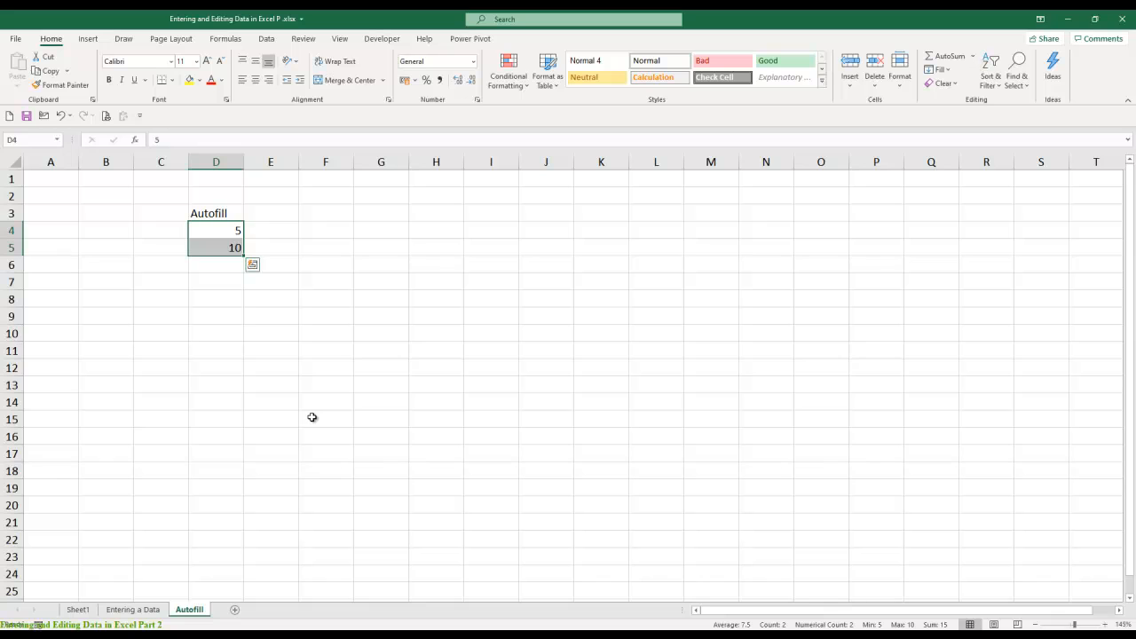
{"action": "left_click_drag", "start_coordinate": [243, 256], "coordinate": [245, 452]}
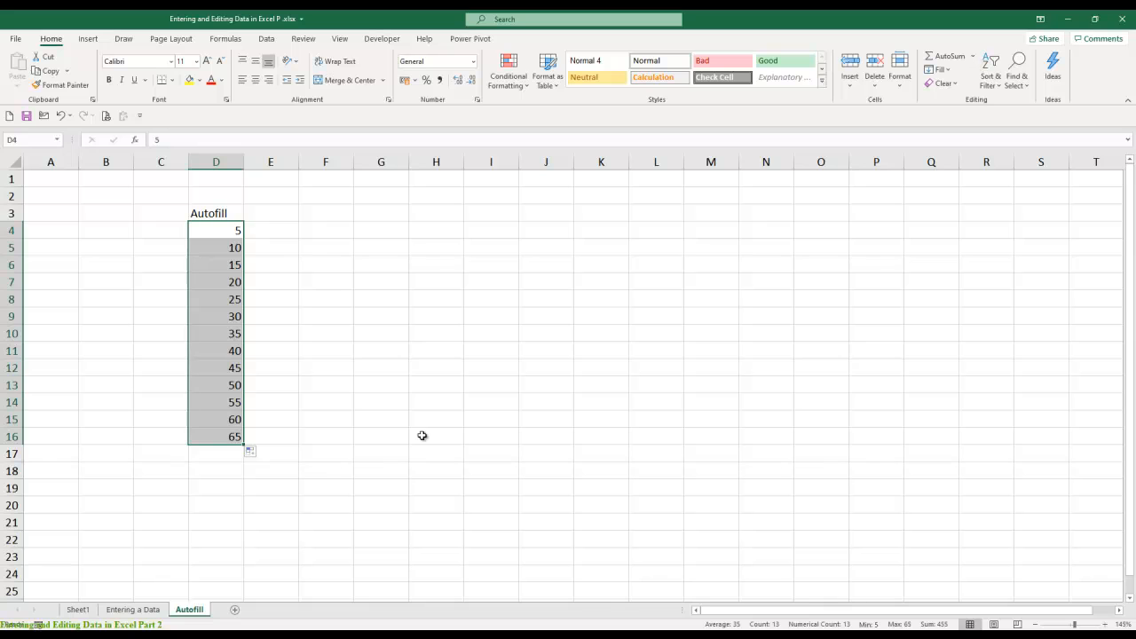
- Replace the column D series with the odd numbers, entering 1 in D4 and 3 in D5 and autofilling down to D18
{"action": "key", "text": "Delete"}
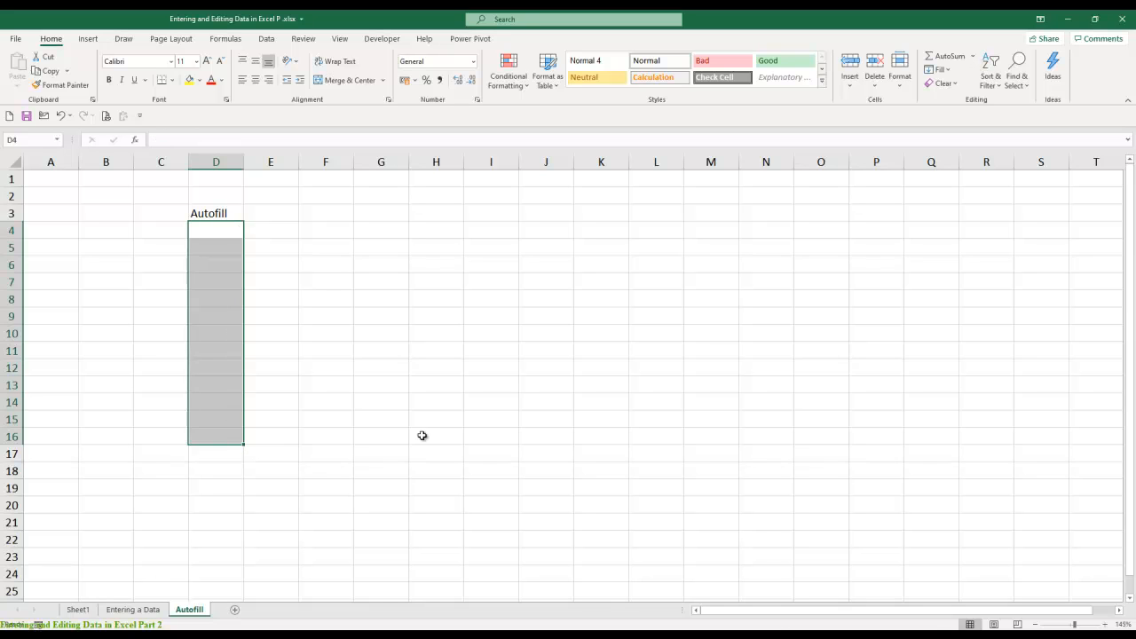
{"action": "key", "text": "Down"}
{"action": "key", "text": "Up"}
{"action": "type", "text": "1"}
{"action": "key", "text": "Return"}
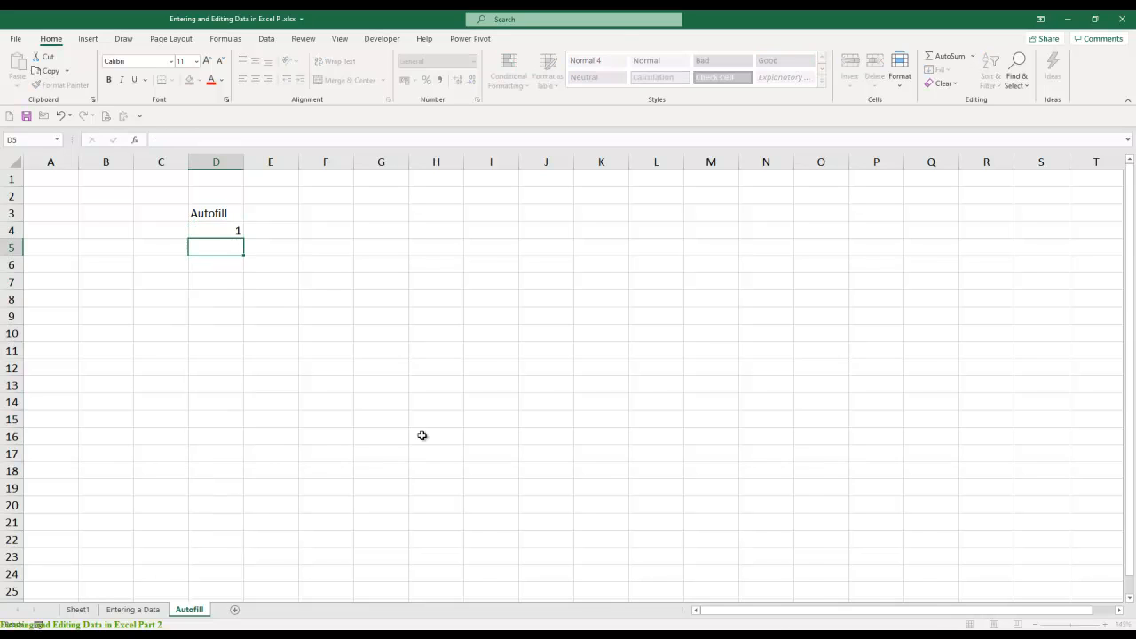
{"action": "type", "text": "3"}
{"action": "key", "text": "Return"}
{"action": "key", "text": "Down"}
{"action": "key", "text": "Up"}
{"action": "key", "text": "Up"}
{"action": "key", "text": "shift+Down"}
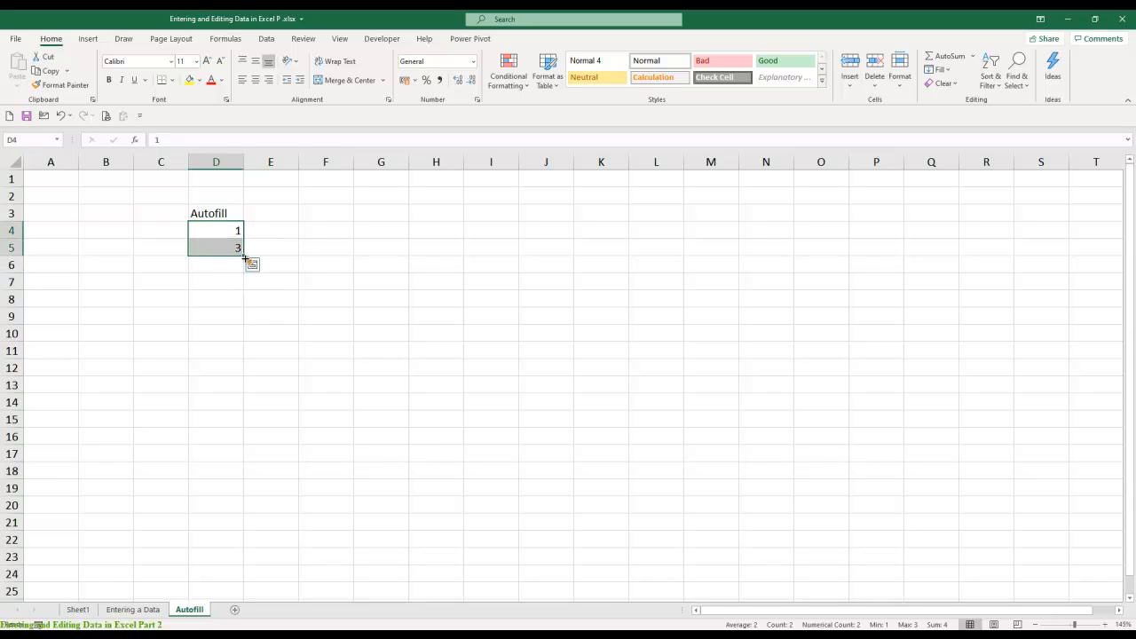
{"action": "left_click_drag", "start_coordinate": [243, 275], "coordinate": [246, 476]}
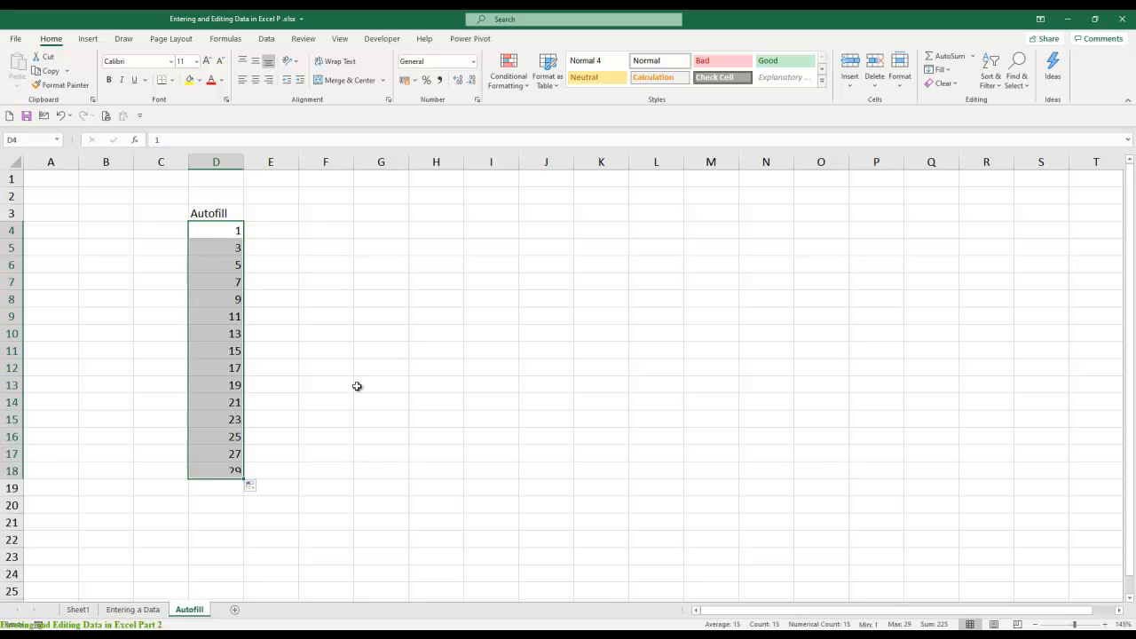
- Enter 2 in E4 and 4 in E5, and autofill the even-number series down to E18
{"action": "left_click", "coordinate": [280, 227]}
{"action": "type", "text": "2"}
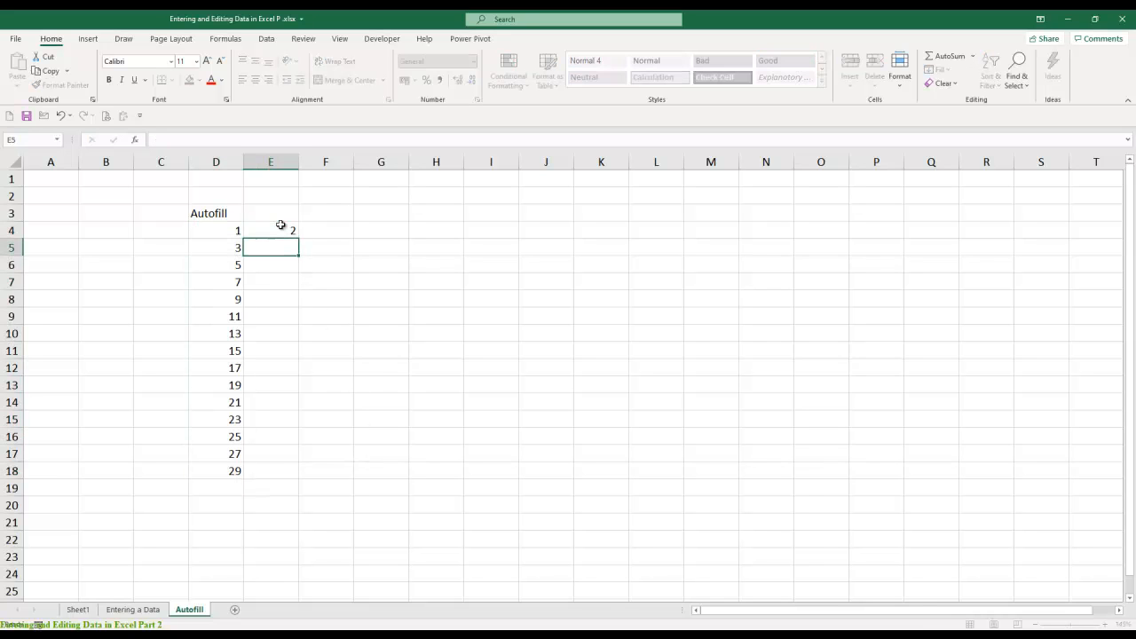
{"action": "key", "text": "Return"}
{"action": "type", "text": "4"}
{"action": "key", "text": "Return"}
{"action": "key", "text": "Up"}
{"action": "mouse_move", "coordinate": [280, 225]}
{"action": "left_mouse_down"}
{"action": "mouse_move", "coordinate": [293, 414]}
{"action": "mouse_move", "coordinate": [280, 480]}
{"action": "left_mouse_up"}
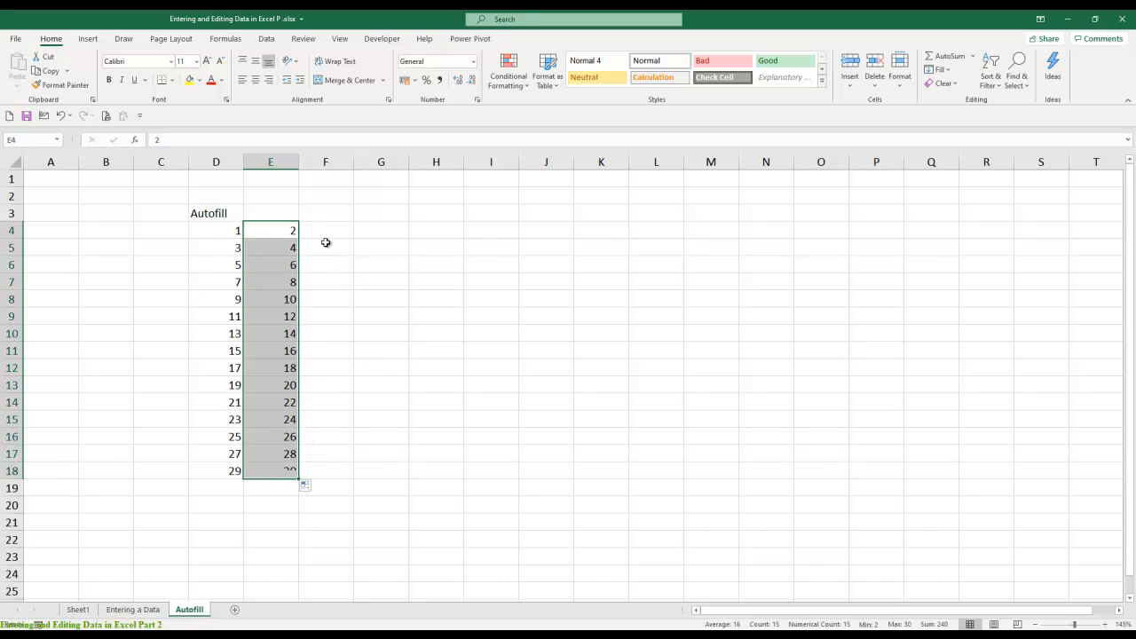
- Enter 5 in F4 and 10 in F5, and autofill the multiples of five down to F18
{"action": "left_click", "coordinate": [329, 231]}
{"action": "type", "text": "5"}
{"action": "key", "text": "Return"}
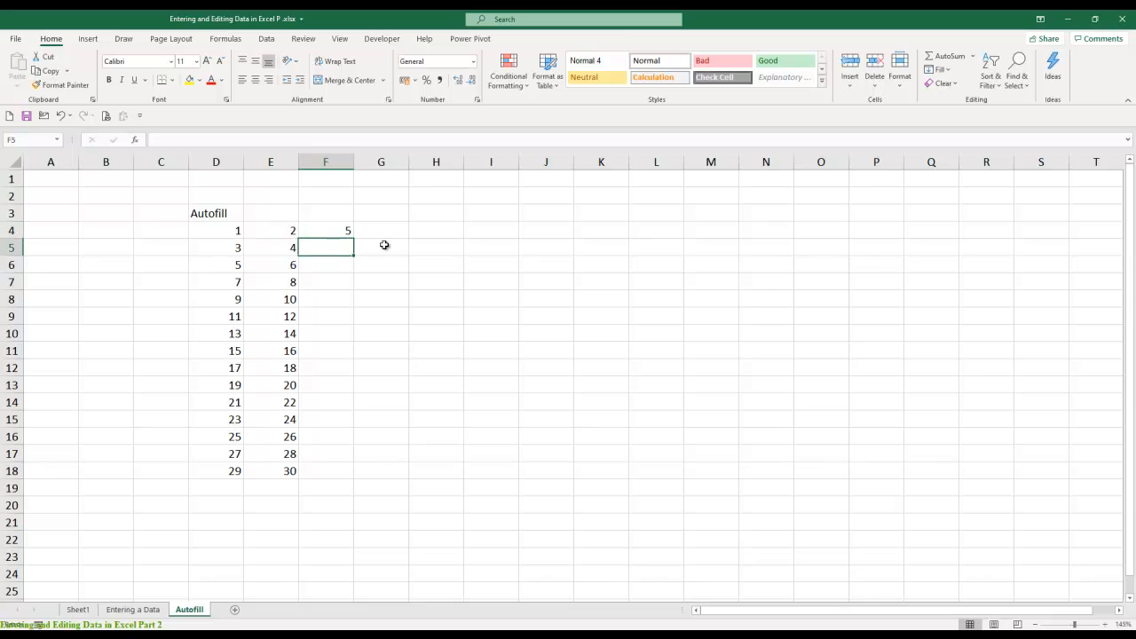
{"action": "type", "text": "10"}
{"action": "key", "text": "Up"}
{"action": "key", "text": "shift+Down"}
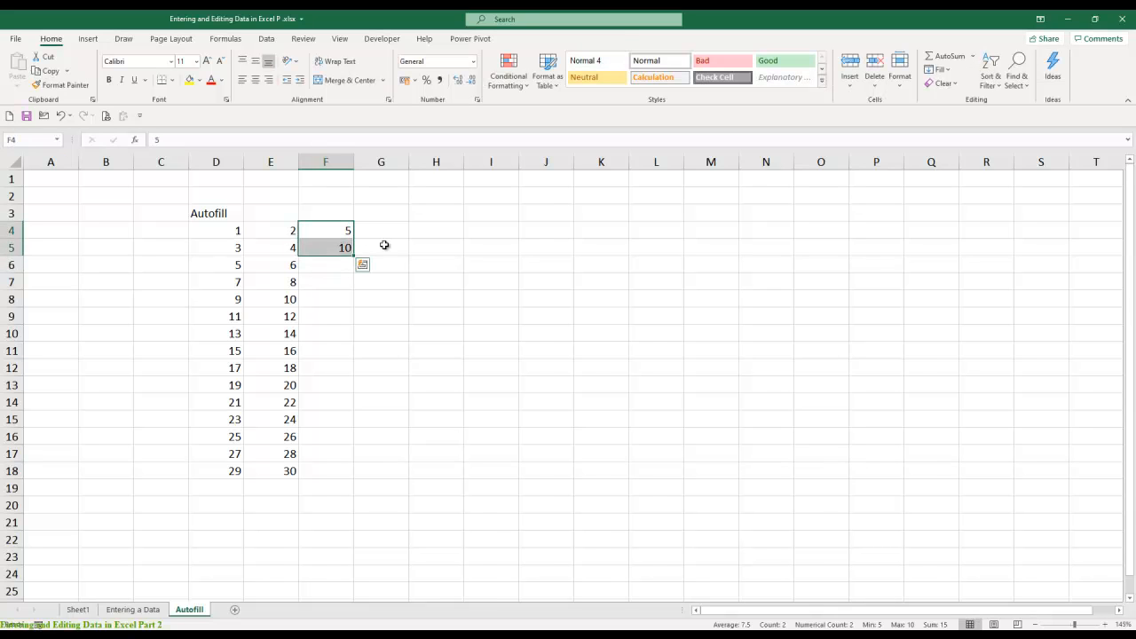
{"action": "left_click_drag", "start_coordinate": [353, 256], "coordinate": [353, 480]}
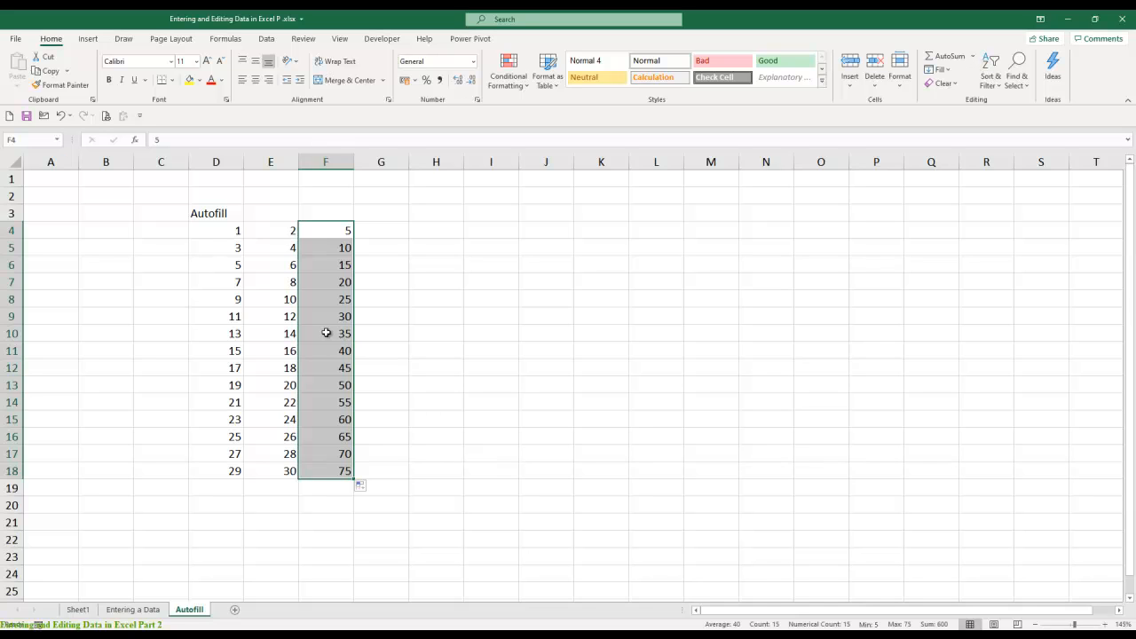
- Merge and center the Autofill heading across D3:F3, and enter the heading Fill Series in J3
{"action": "left_click_drag", "start_coordinate": [229, 215], "coordinate": [321, 210]}
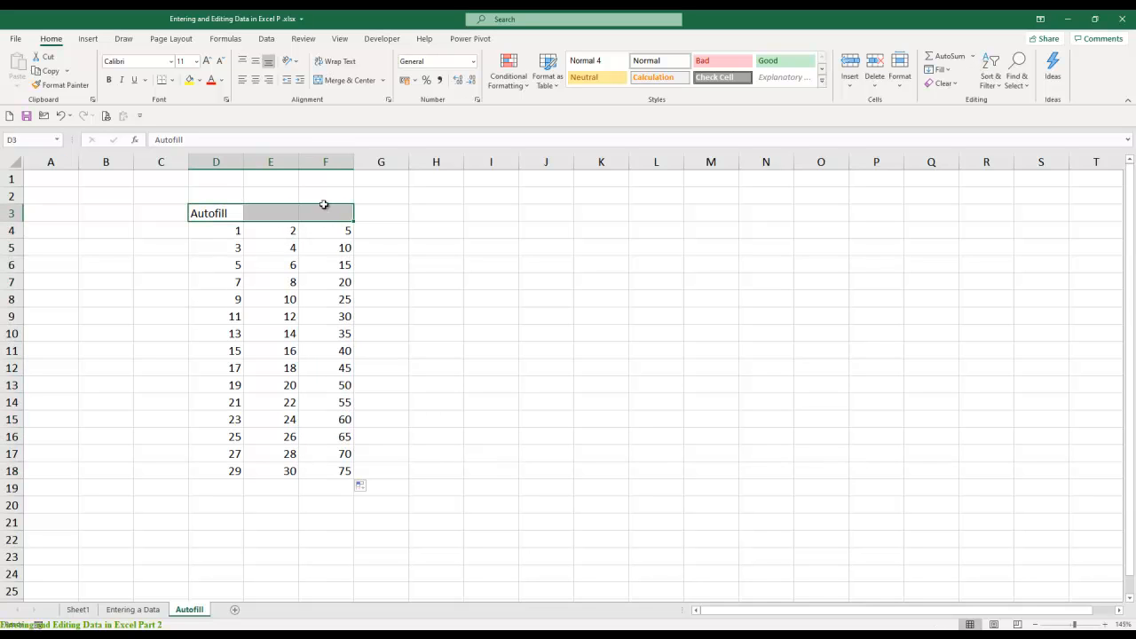
{"action": "left_click", "coordinate": [348, 80]}
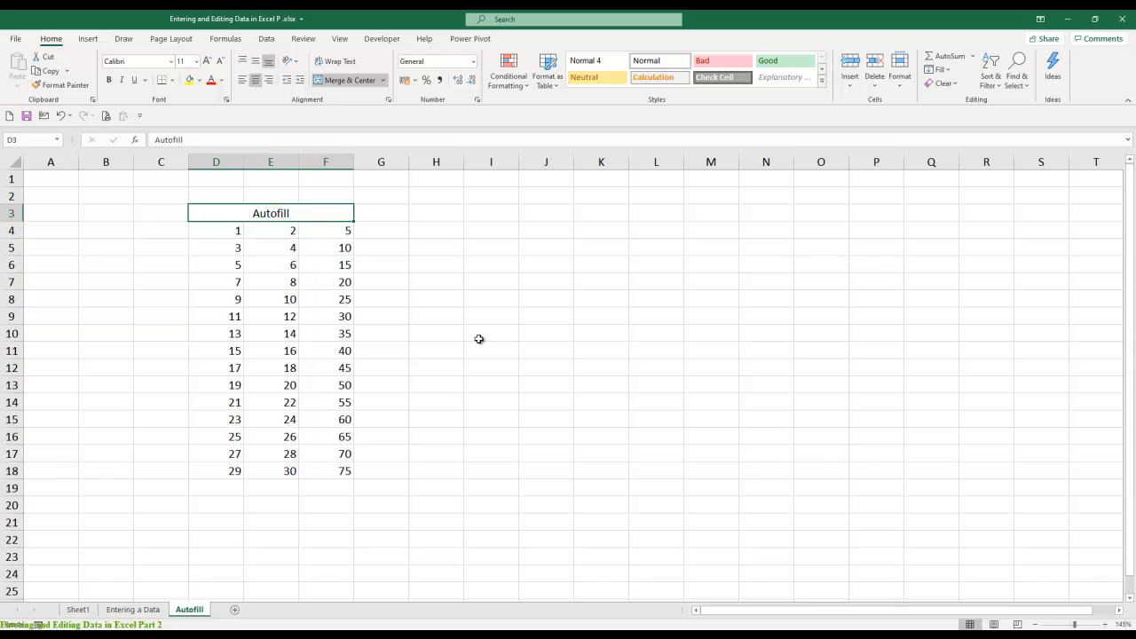
{"action": "key", "text": "Right"}
{"action": "key", "text": "Right"}
{"action": "key", "text": "Right"}
{"action": "key", "text": "Right"}
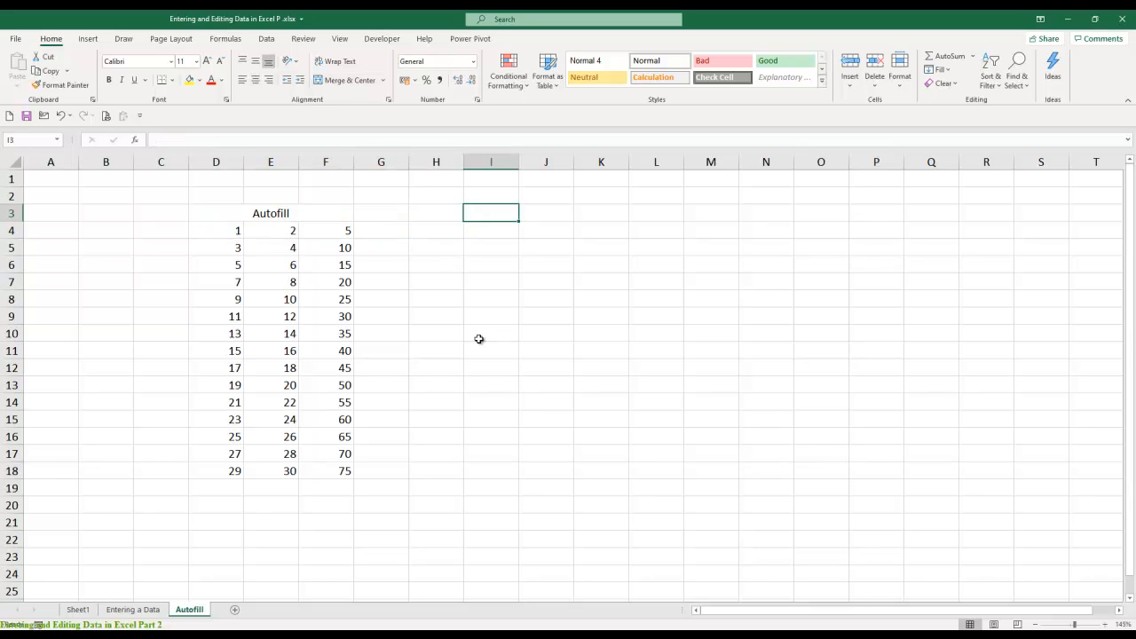
{"action": "type", "text": "Fill "}
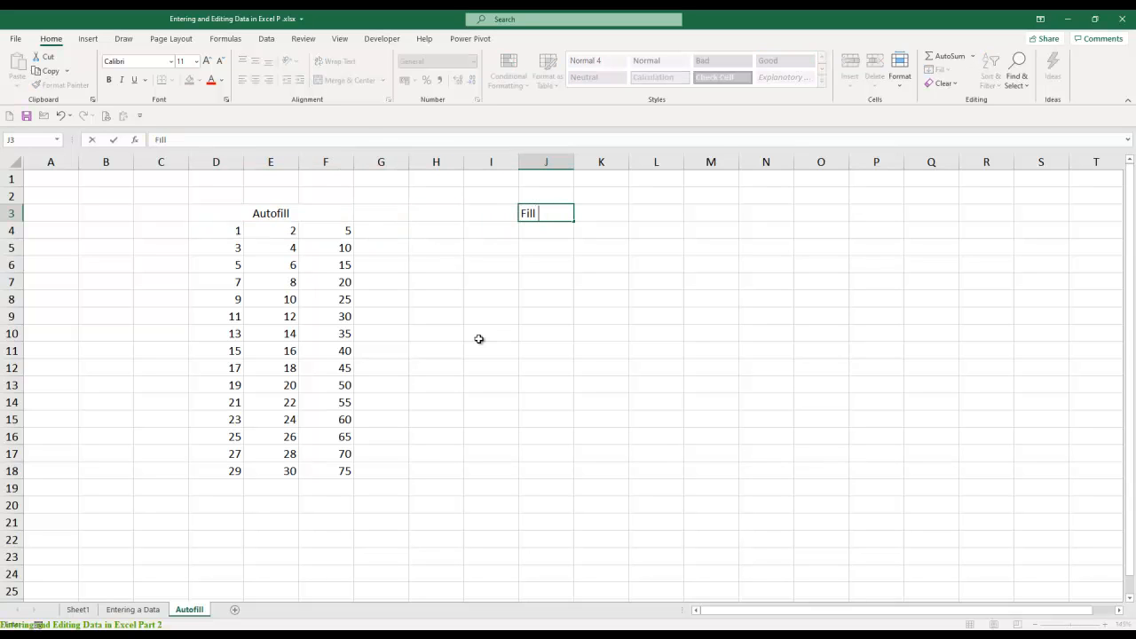
{"action": "type", "text": "Series"}
{"action": "key", "text": "Return"}
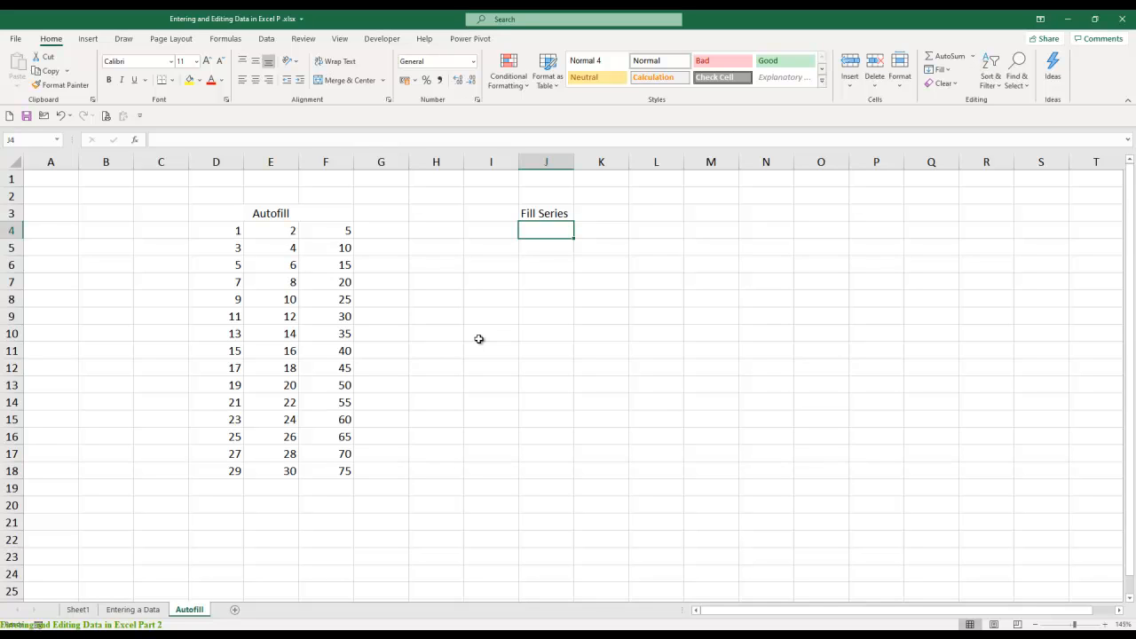
- Enter the codes IS/HR in J4 and IS/AD in J5 under the Fill Series heading
{"action": "type", "text": "IS"}
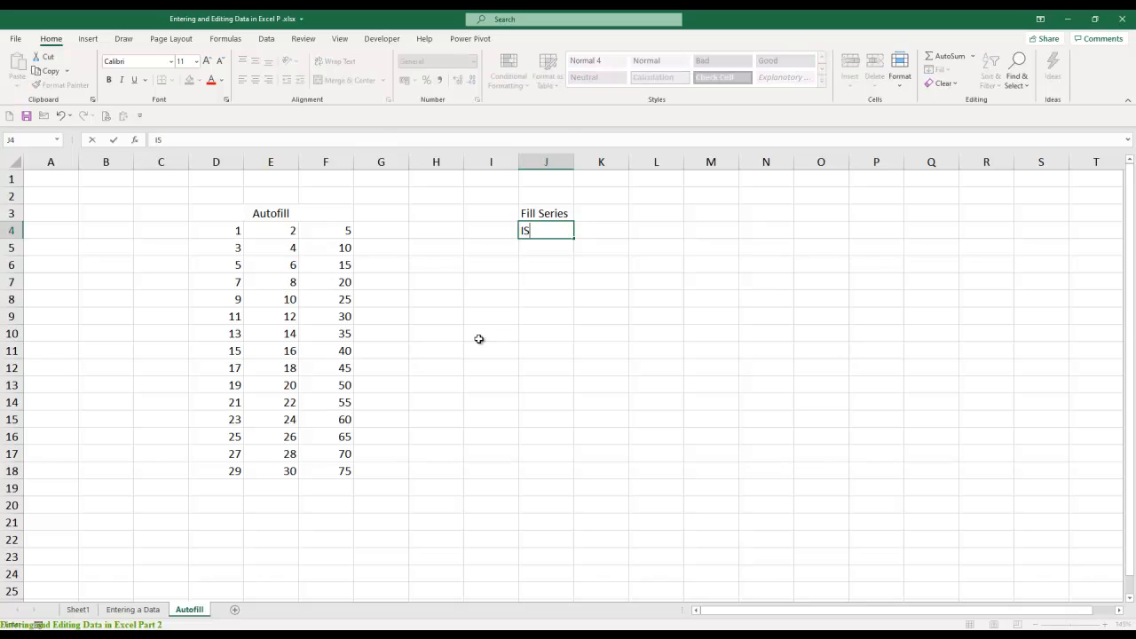
{"action": "type", "text": "/HR"}
{"action": "key", "text": "Return"}
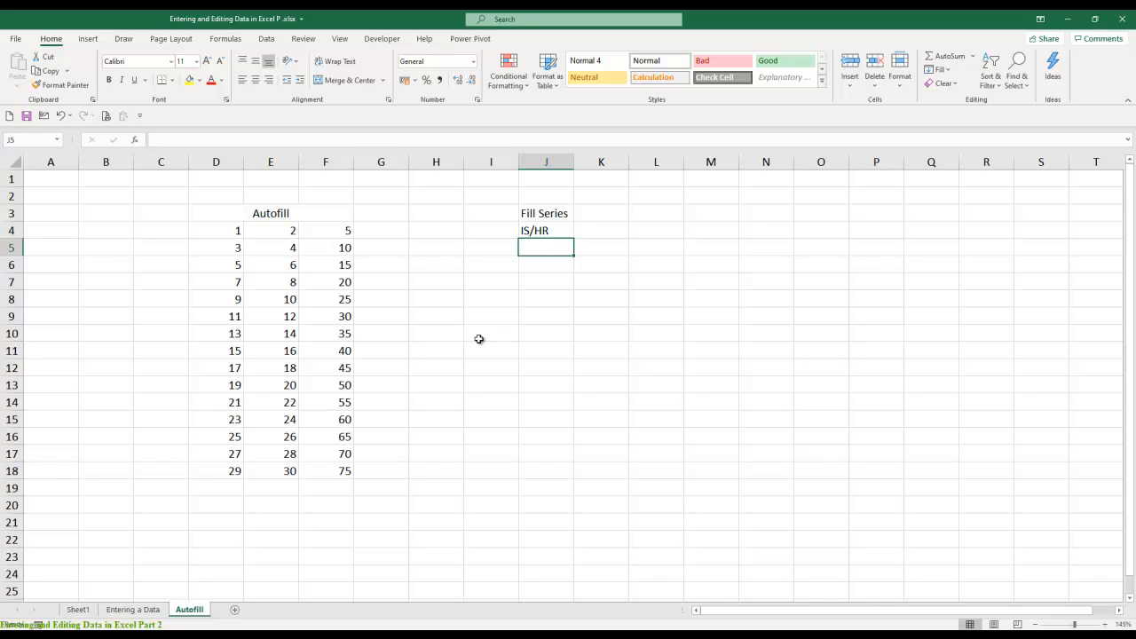
{"action": "type", "text": "IS"}
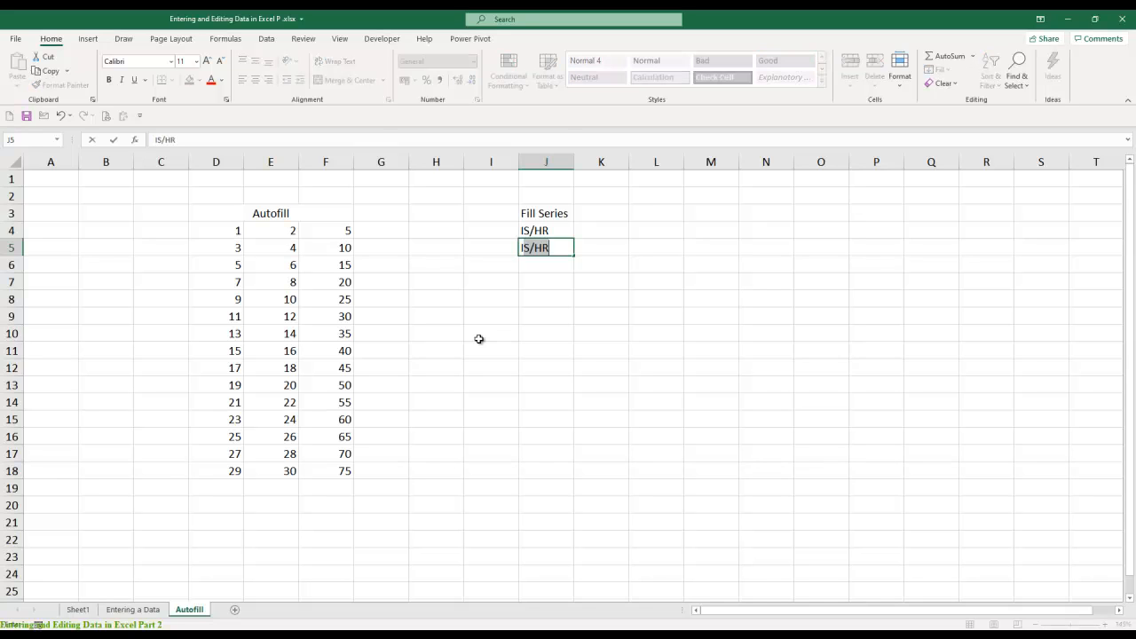
{"action": "type", "text": "/AD"}
{"action": "key", "text": "Return"}
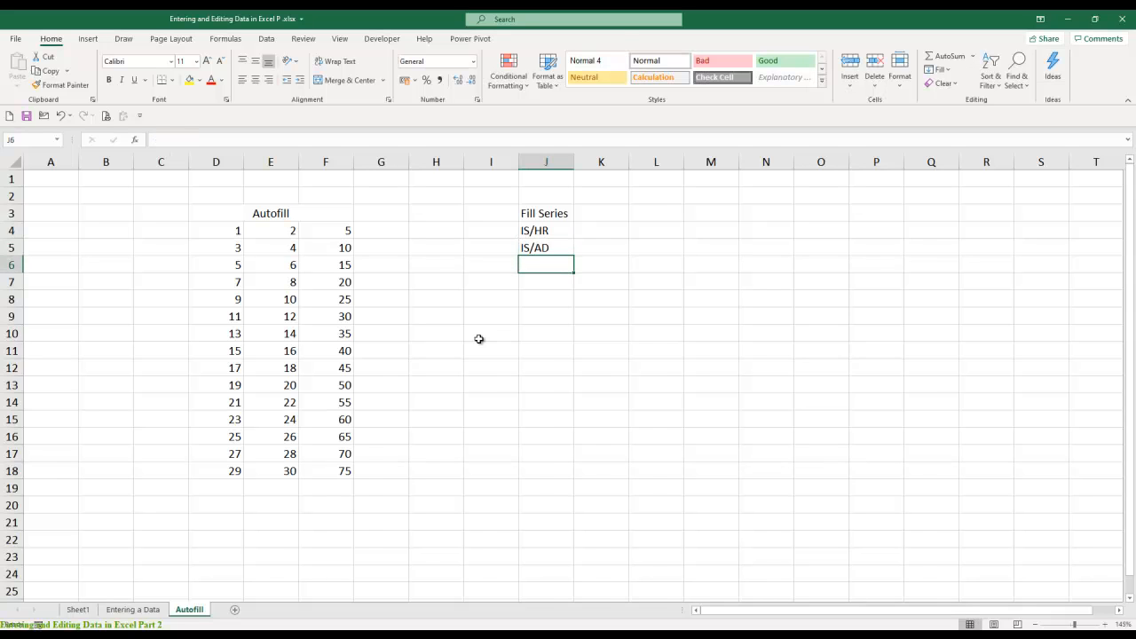
- Enter the code IS/SA in J6 below IS/AD
{"action": "type", "text": "IS/Sa"}
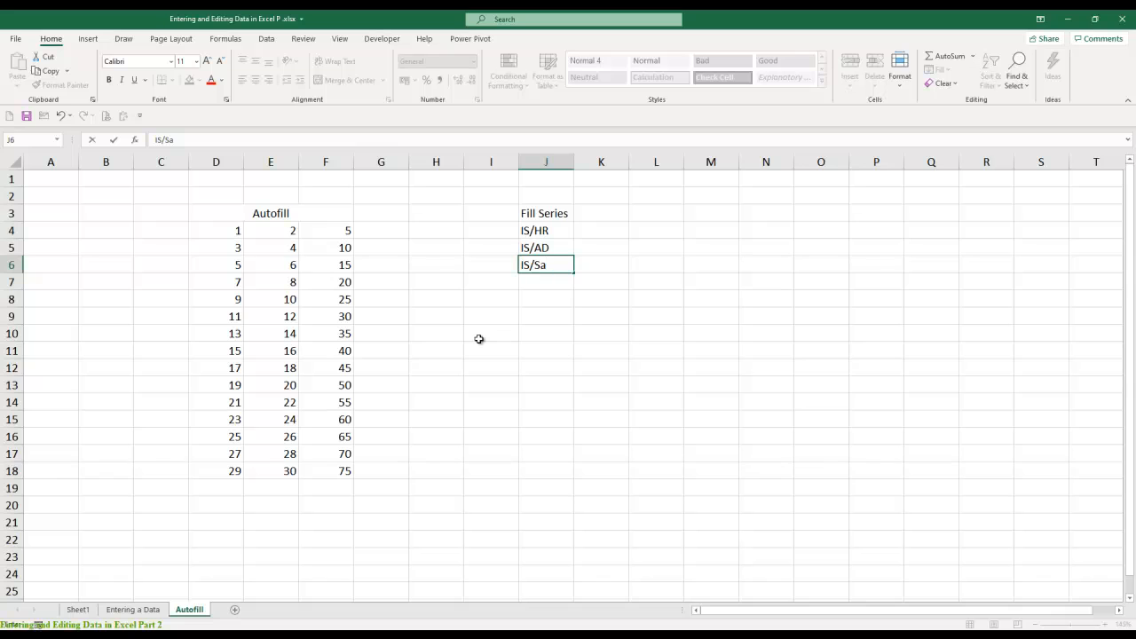
{"action": "key", "text": "BackSpace"}
{"action": "type", "text": "a"}
{"action": "key", "text": "BackSpace"}
{"action": "type", "text": "A"}
{"action": "key", "text": "Up"}
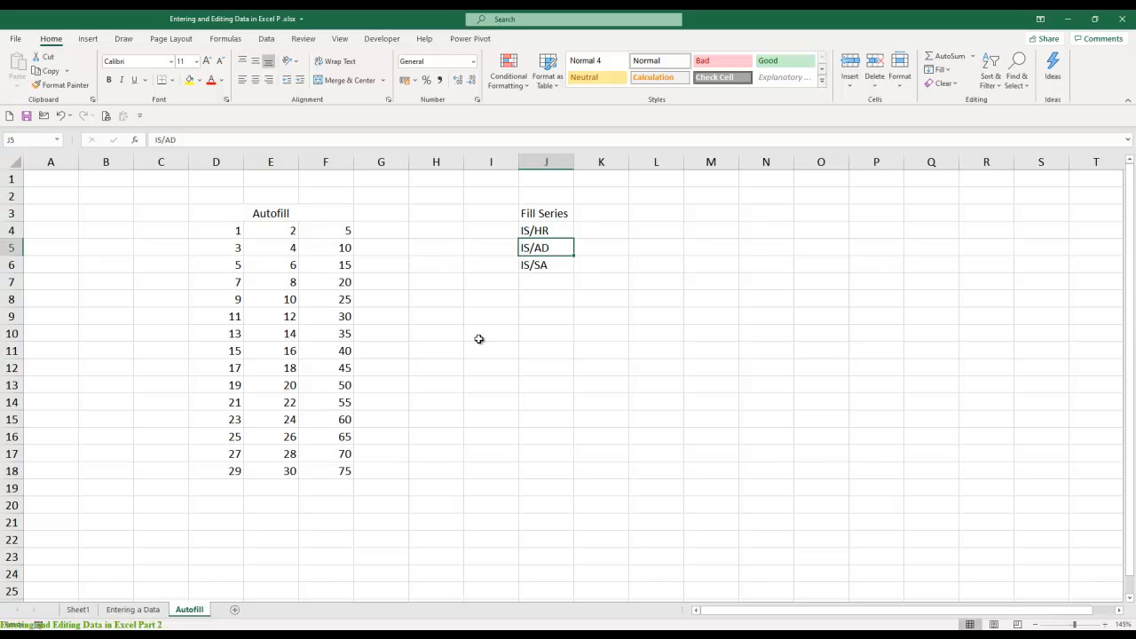
{"action": "key", "text": "Up"}
{"action": "key", "text": "Down"}
{"action": "key", "text": "Down"}
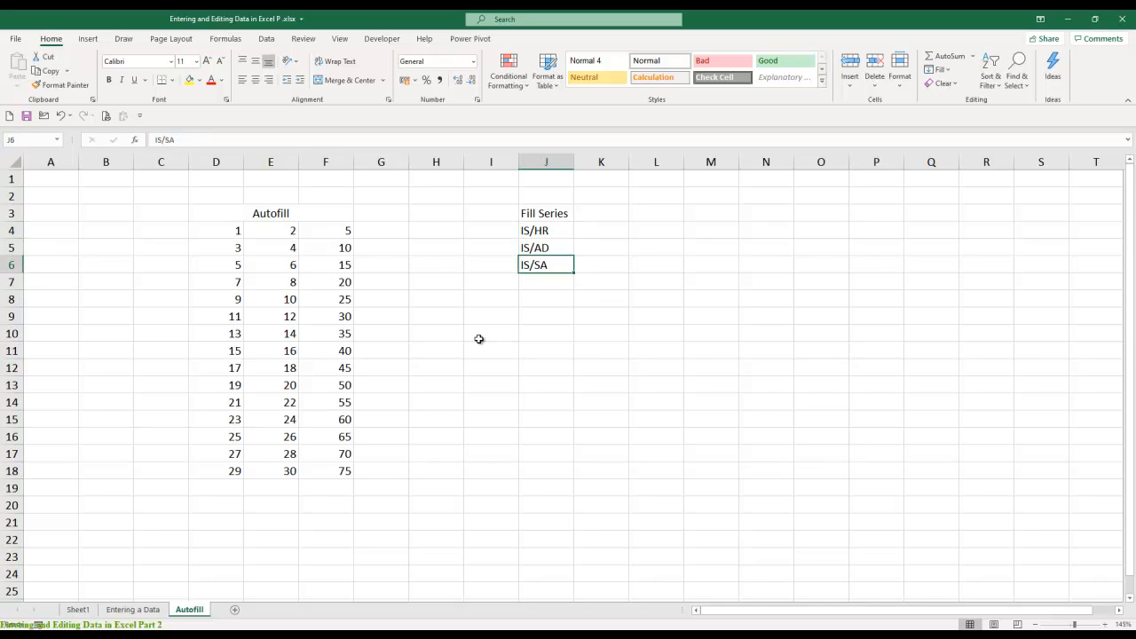
- Enter 0001 in K4, beside the code IS/HR
{"action": "key", "text": "Up"}
{"action": "key", "text": "Up"}
{"action": "key", "text": "Right"}
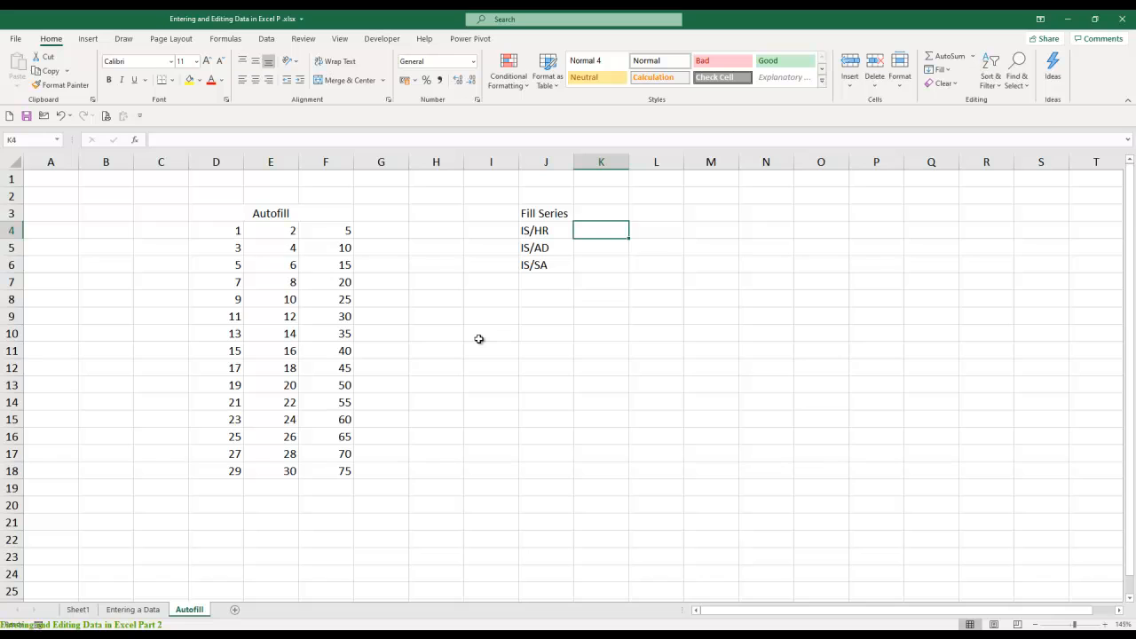
{"action": "type", "text": "0001"}
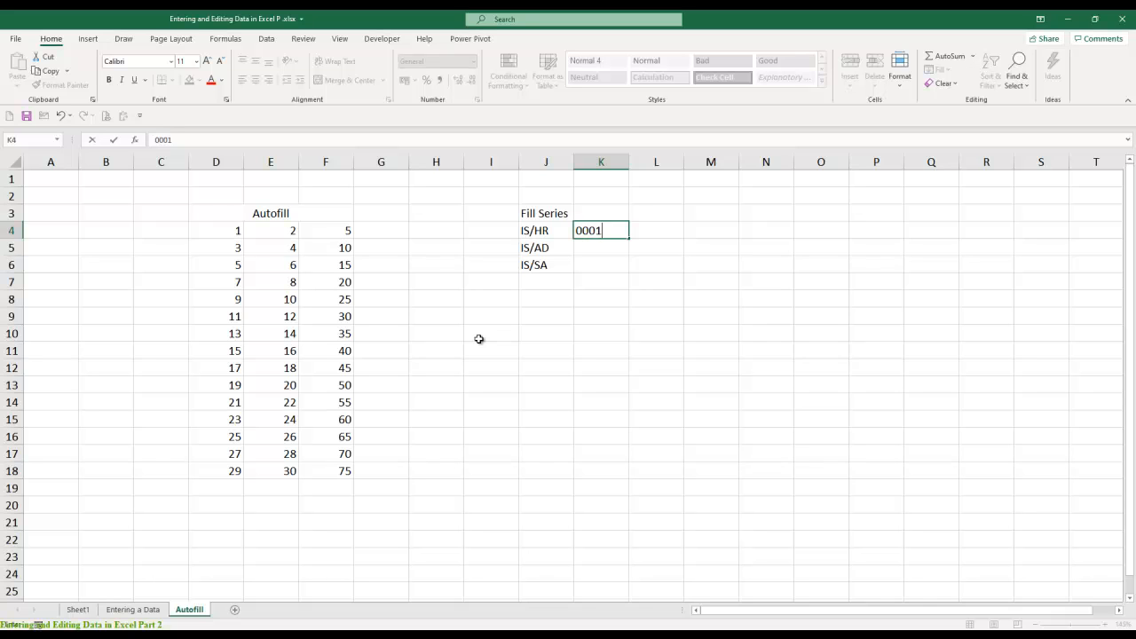
{"action": "key", "text": "Return"}
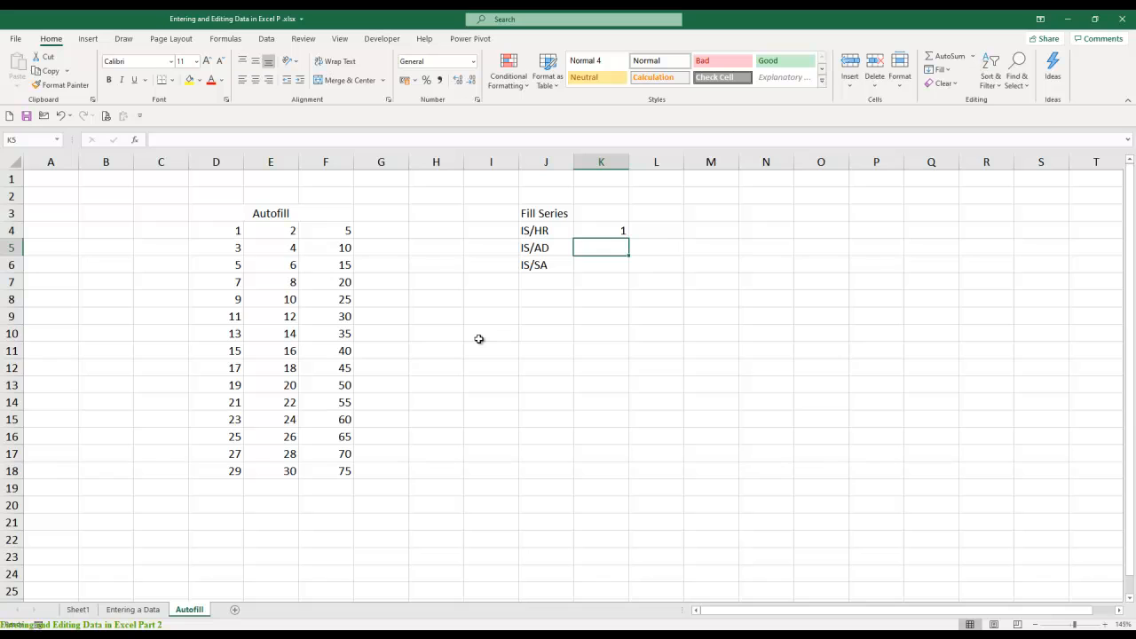
- Replace the number in K4 with 10, and extend it to 1001
{"action": "key", "text": "Up"}
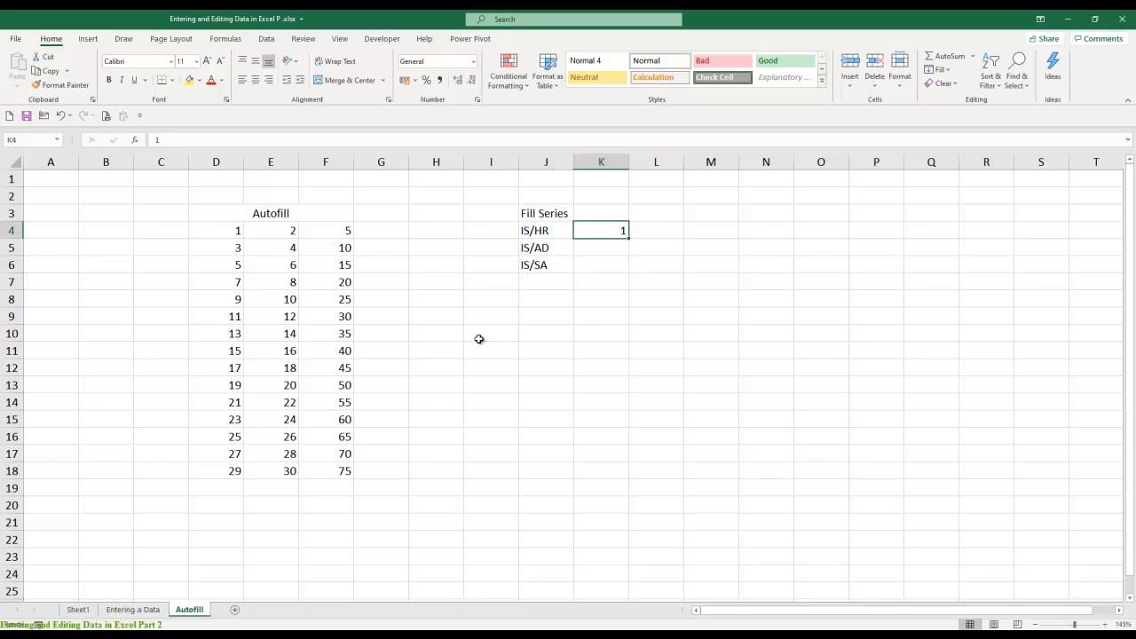
{"action": "type", "text": "10"}
{"action": "key", "text": "Return"}
{"action": "key", "text": "Up"}
{"action": "key", "text": "Down"}
{"action": "key", "text": "Up"}
{"action": "key", "text": "F2"}
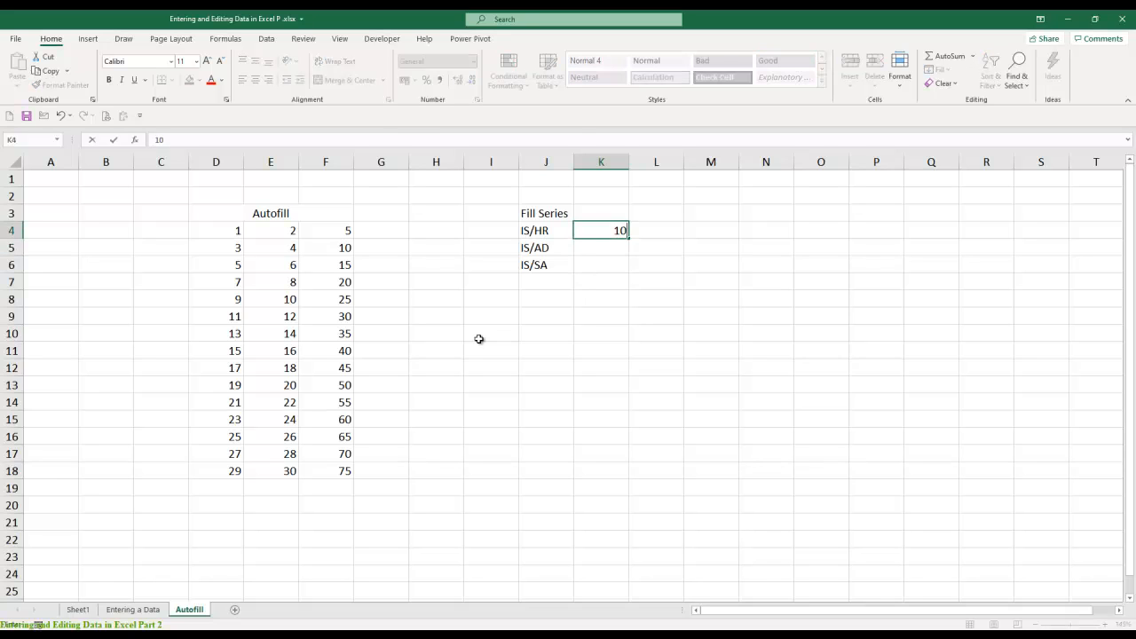
{"action": "type", "text": "01"}
{"action": "key", "text": "Return"}
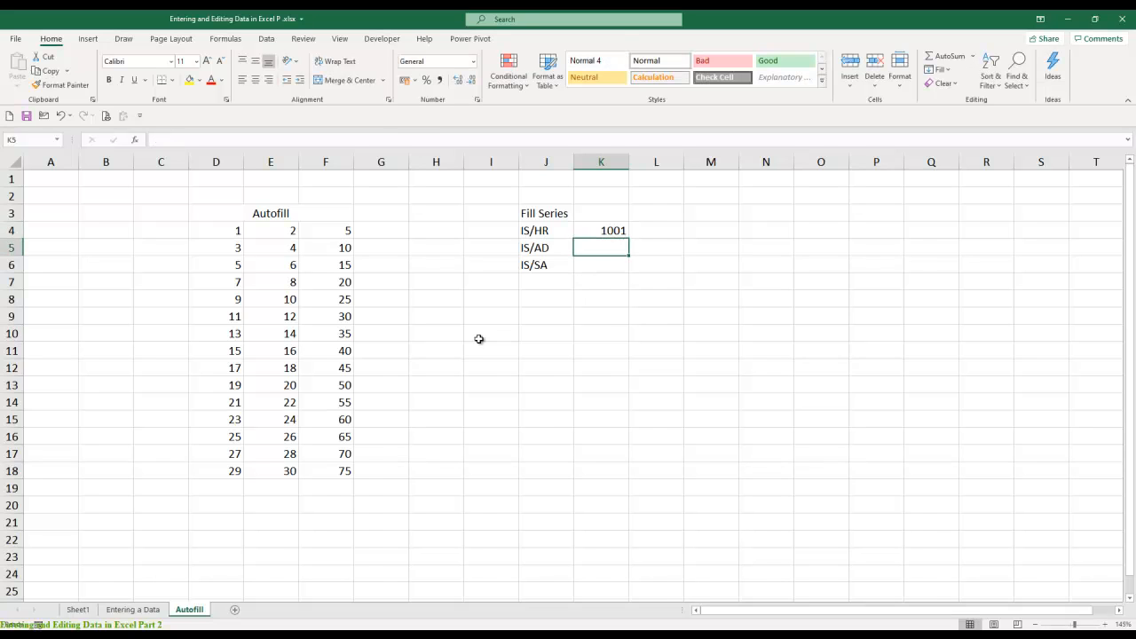
- Enter 10001 in K5 beside the code IS/AD, and overwrite it with 00001
{"action": "type", "text": "10001"}
{"action": "key", "text": "Return"}
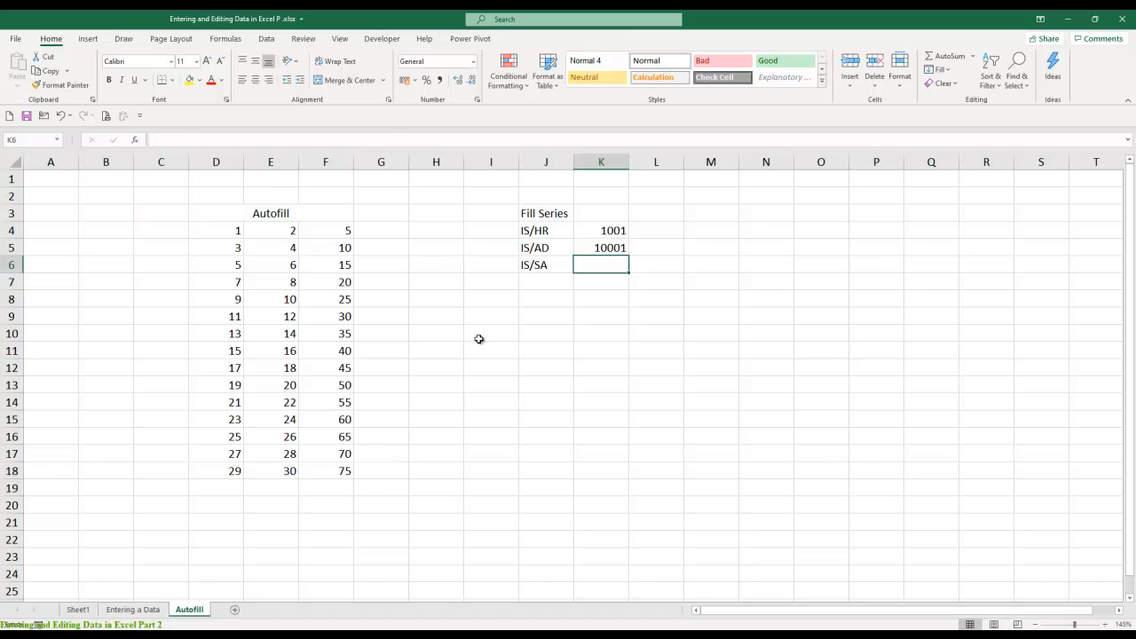
{"action": "key", "text": "Up"}
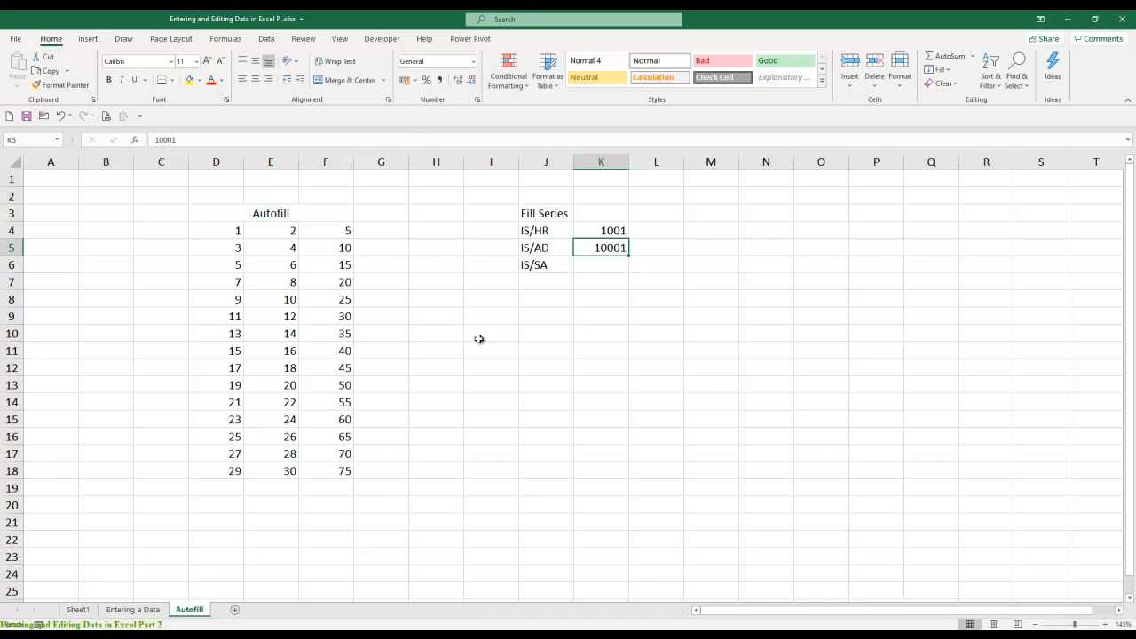
{"action": "type", "text": "00001"}
{"action": "key", "text": "Return"}
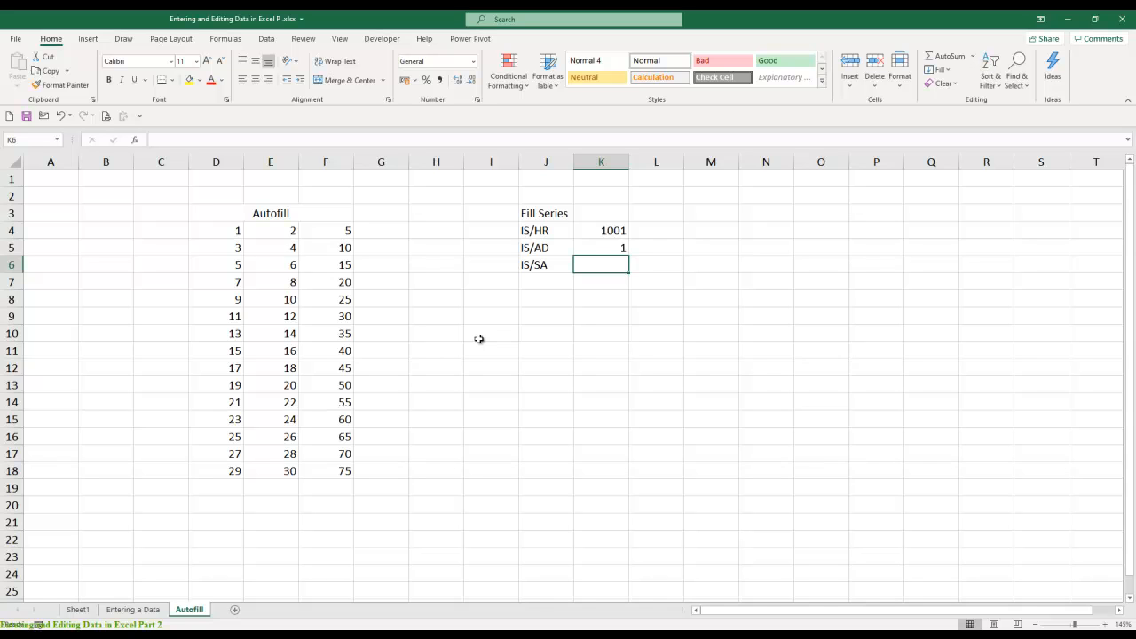
- Move the Fill Series heading from J3 to M3
{"action": "key", "text": "Up"}
{"action": "key", "text": "Up"}
{"action": "key", "text": "Up"}
{"action": "key", "text": "Up"}
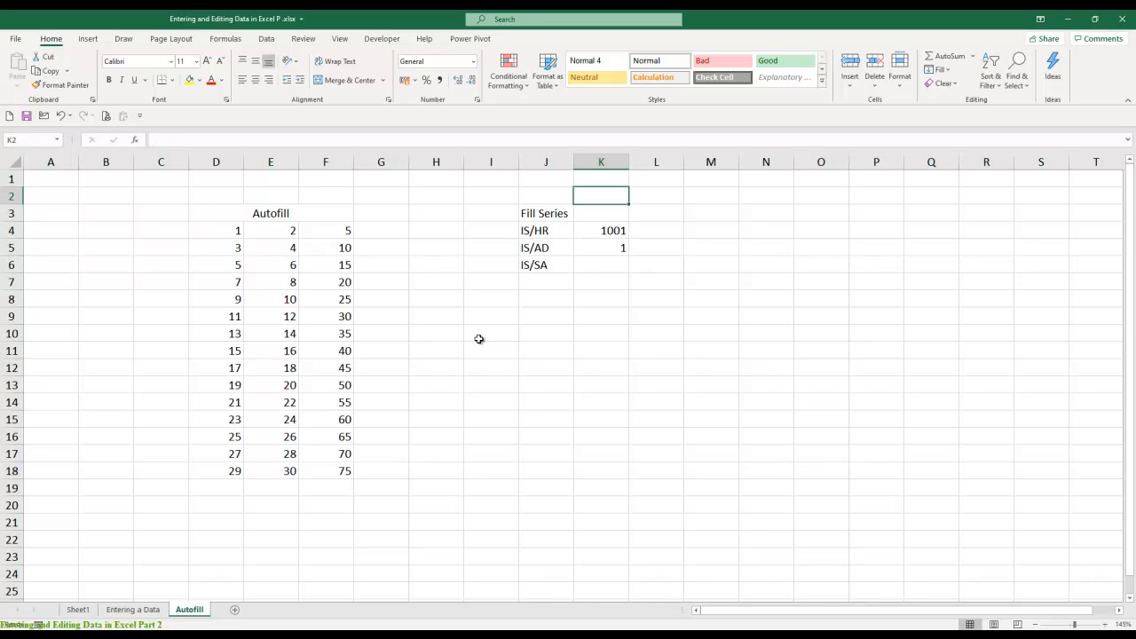
{"action": "key", "text": "Left"}
{"action": "key", "text": "Down"}
{"action": "key", "text": "ctrl+x"}
{"action": "key", "text": "Right"}
{"action": "key", "text": "Right"}
{"action": "key", "text": "Right"}
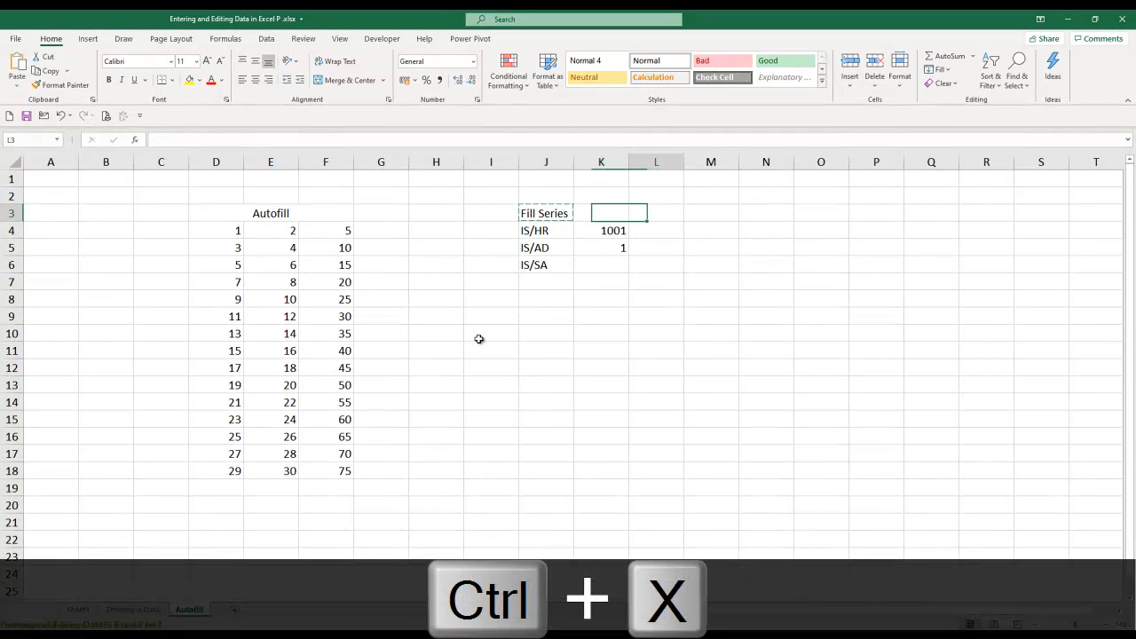
{"action": "key", "text": "ctrl+v"}
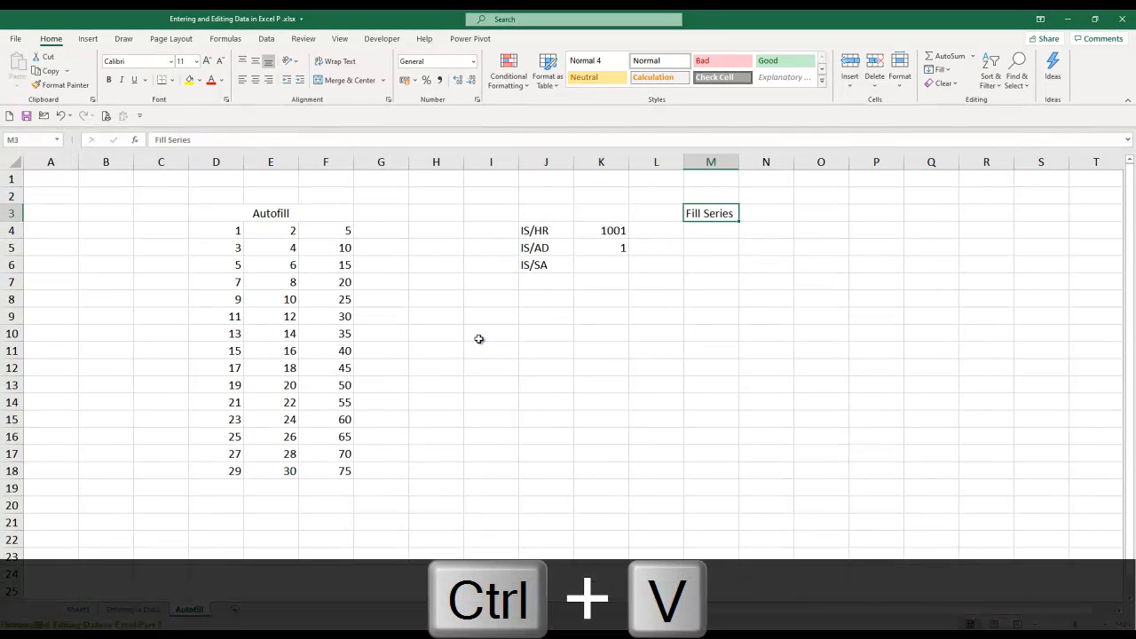
- Enter the command path "Home Tab - Fill - Series" in N3, beside the Fill Series heading
{"action": "key", "text": "Right"}
{"action": "type", "text": "Home Ta"}
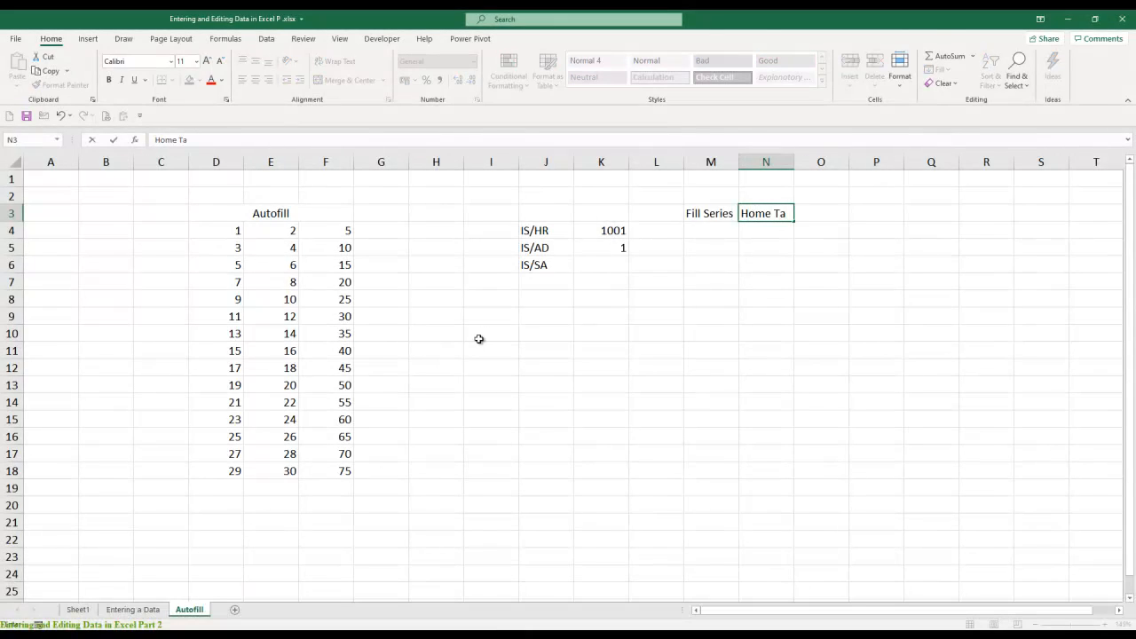
{"action": "type", "text": "n"}
{"action": "key", "text": "BackSpace"}
{"action": "type", "text": "b - "}
{"action": "type", "text": "Fill "}
{"action": "type", "text": "- Sec"}
{"action": "key", "text": "BackSpace"}
{"action": "type", "text": "ries"}
{"action": "key", "text": "Return"}
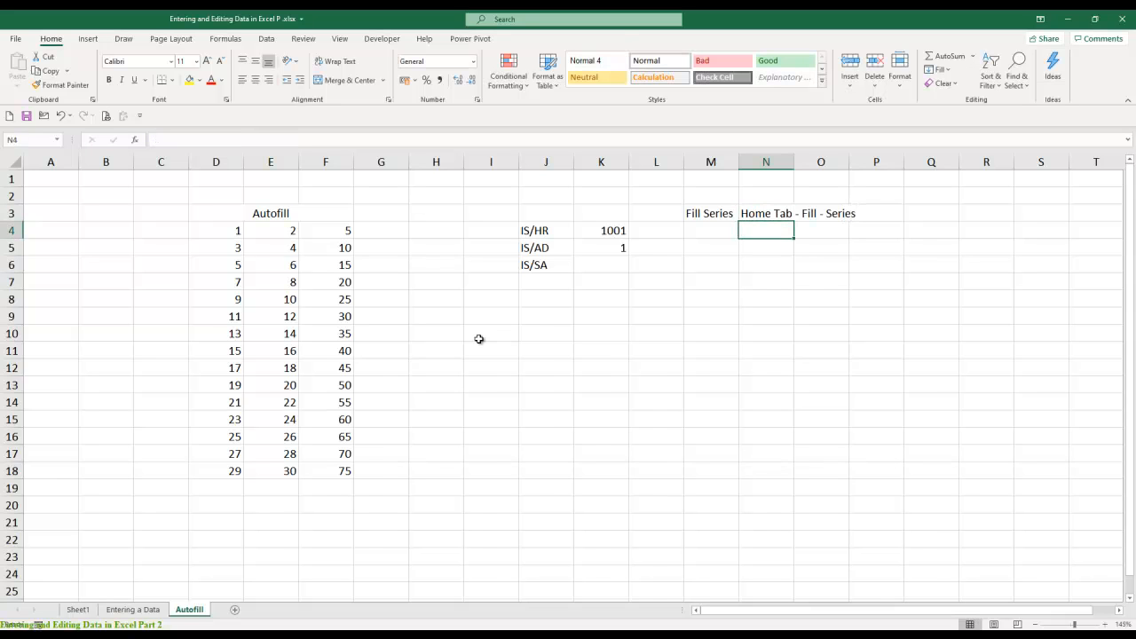
- Enter the shortcut text "Alt E I S" in N4 and its version 2003 in O4
{"action": "type", "text": "Alt E i"}
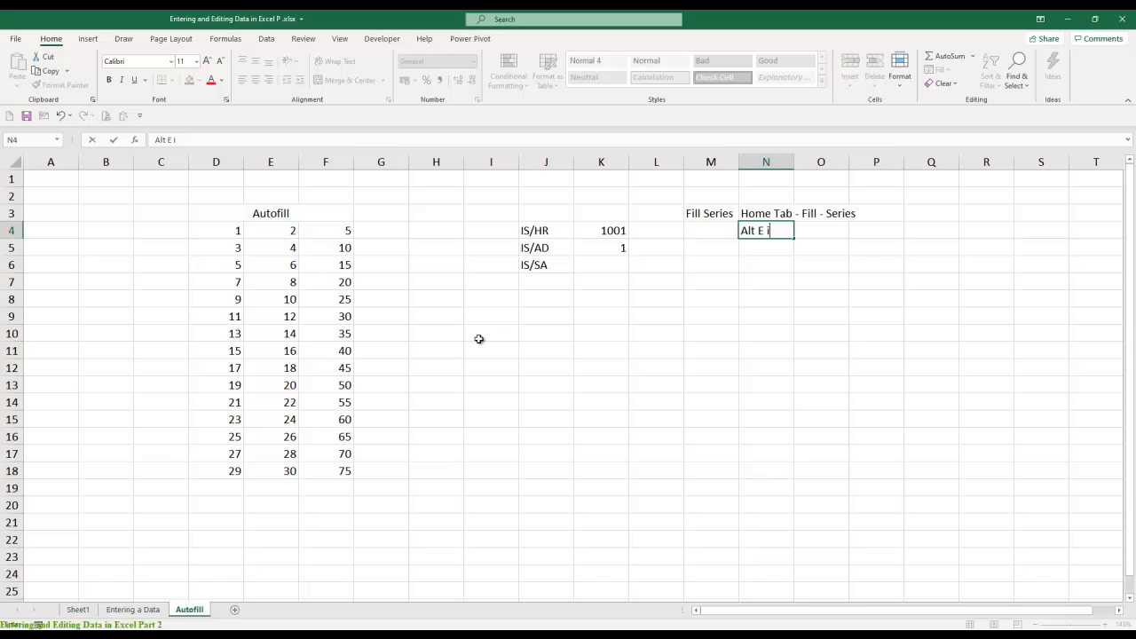
{"action": "key", "text": "BackSpace"}
{"action": "type", "text": "I S"}
{"action": "key", "text": "Tab"}
{"action": "type", "text": "2003"}
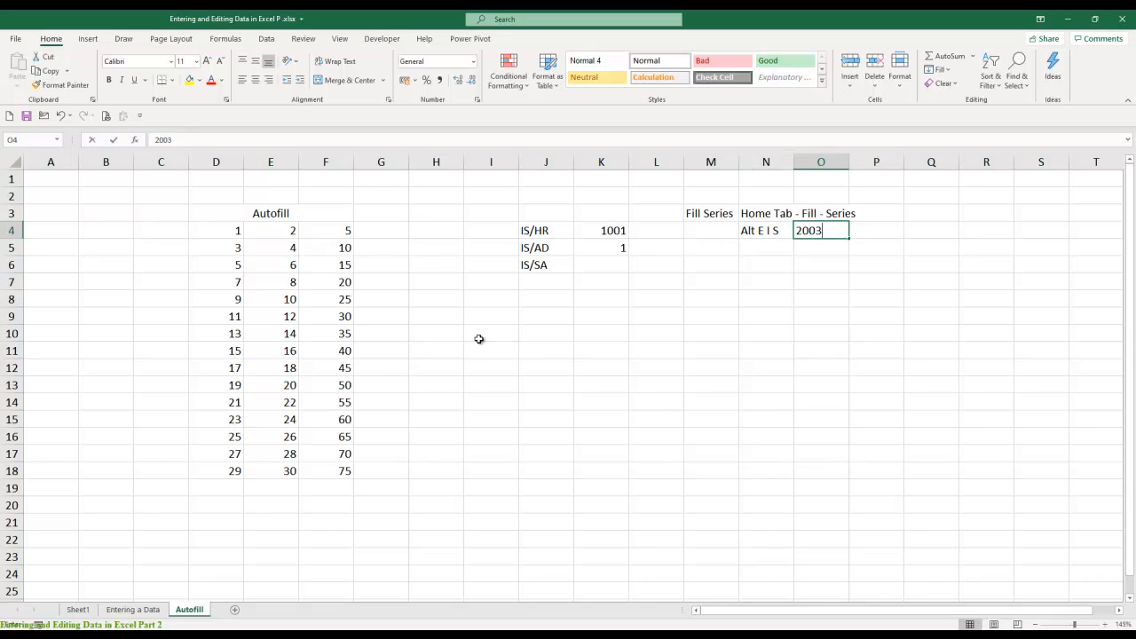
{"action": "key", "text": "Return"}
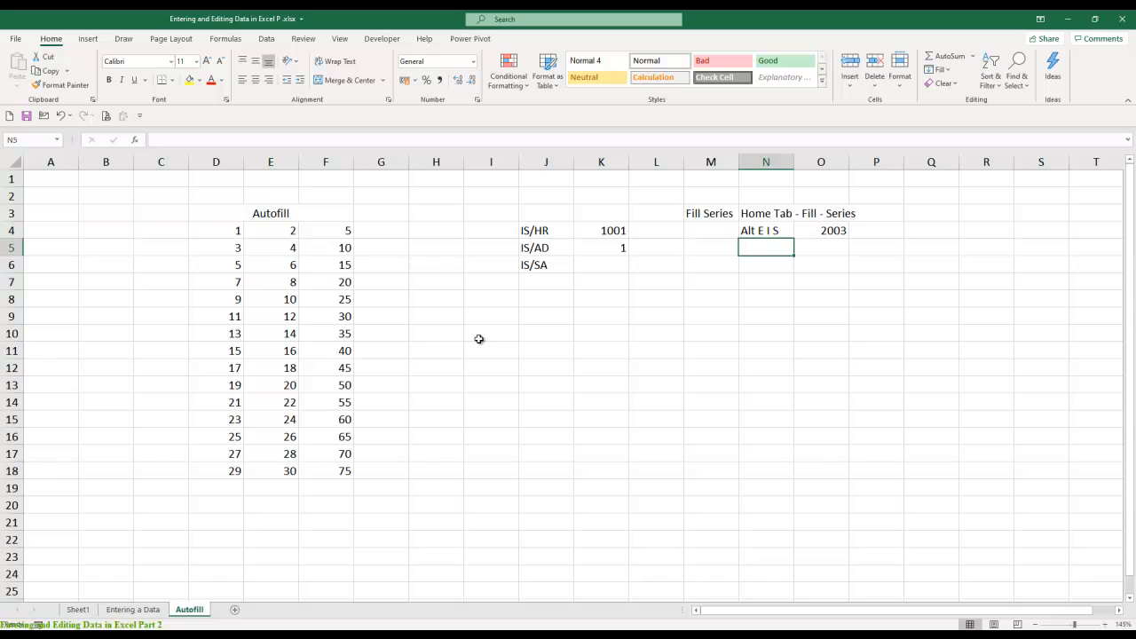
- Enter the shortcut text "Alt H FI S" in N5, below the 2003 shortcut
{"action": "type", "text": "Alt H"}
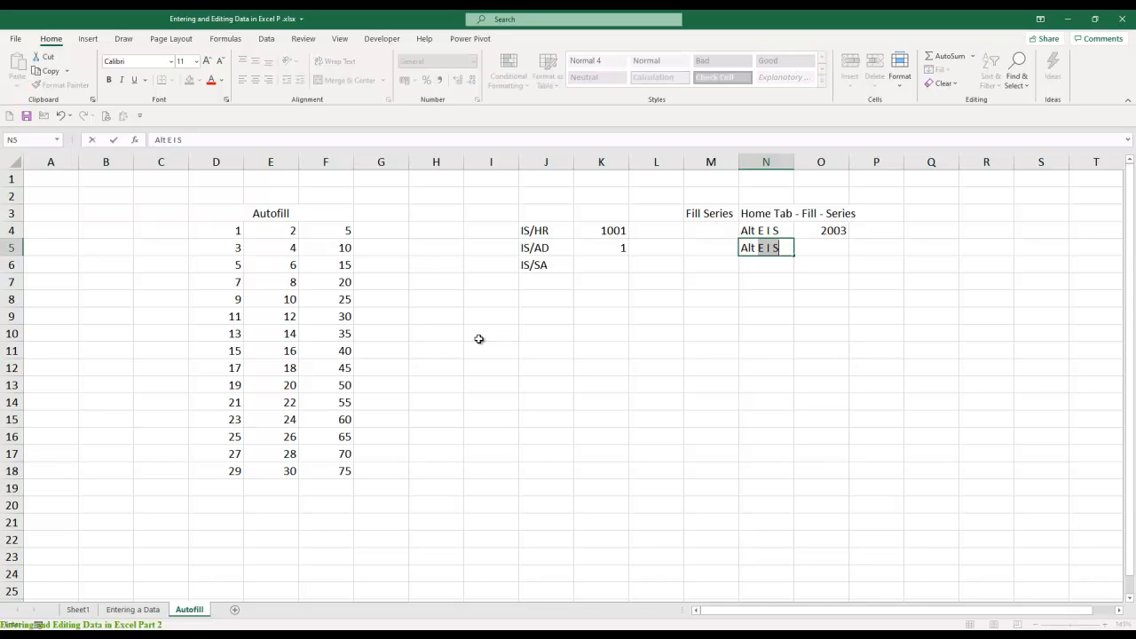
{"action": "type", "text": " FI S"}
{"action": "key", "text": "Return"}
{"action": "key", "text": "Up"}
{"action": "key", "text": "Right"}
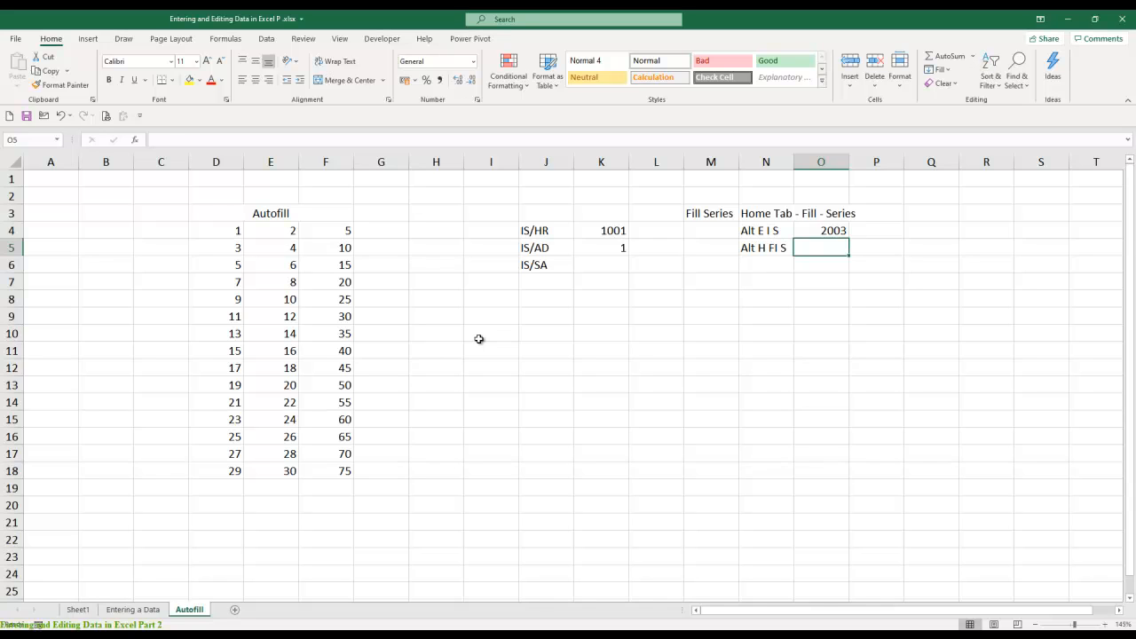
- Enter Drop Down in P4 beside 2003, and autofit column P to the text
{"action": "key", "text": "Up"}
{"action": "key", "text": "Right"}
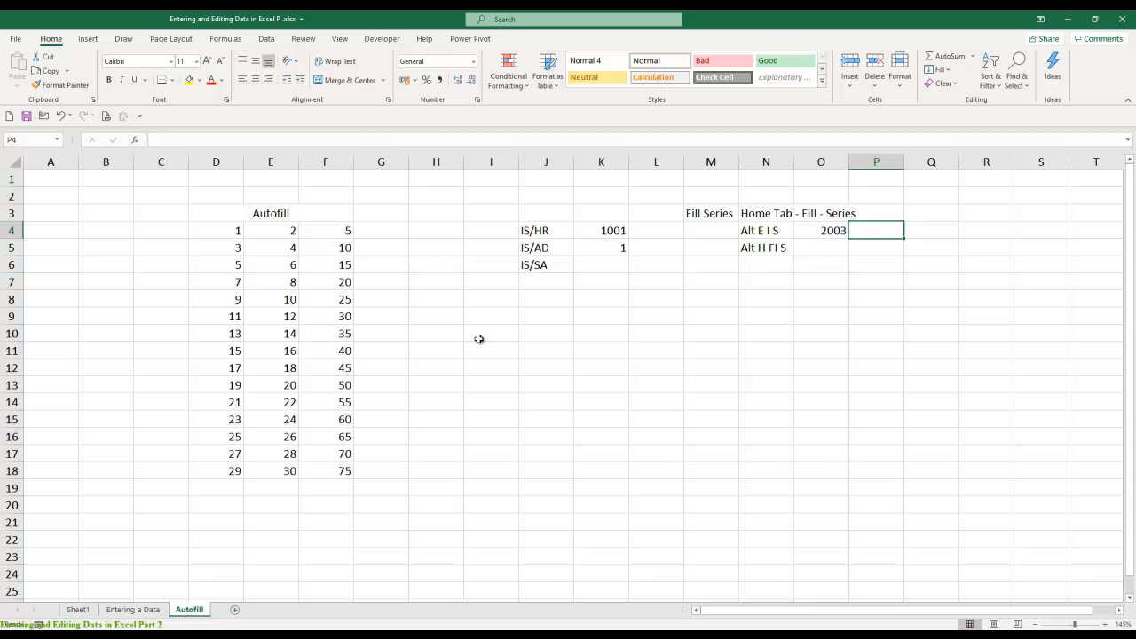
{"action": "type", "text": "Drop Down"}
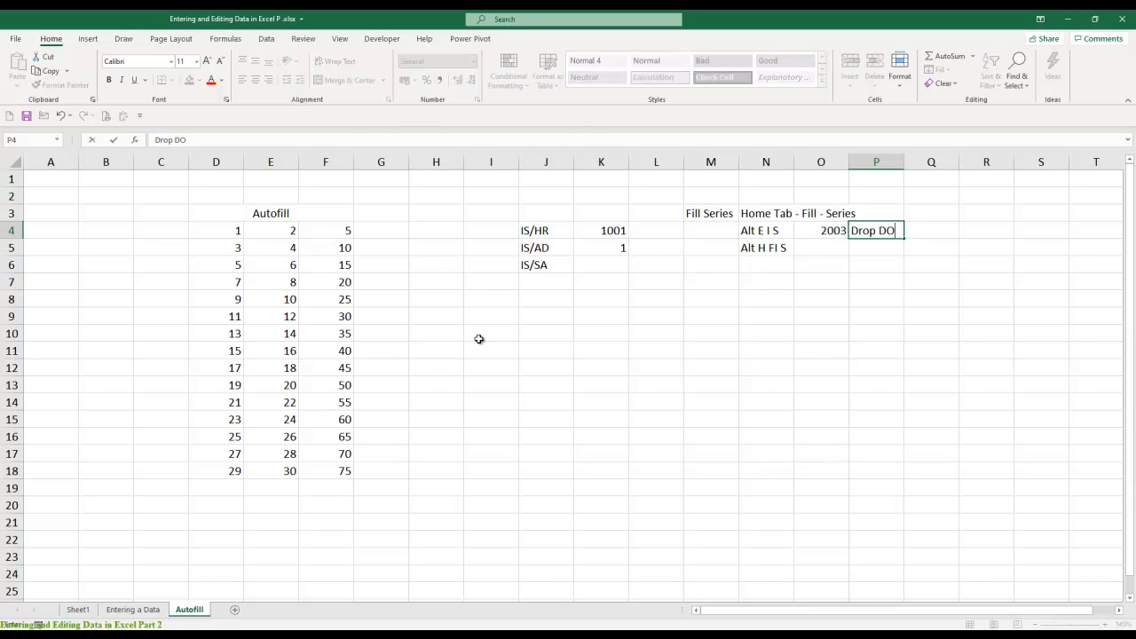
{"action": "key", "text": "Return"}
{"action": "key", "text": "Up"}
{"action": "key", "text": "alt+o"}
{"action": "key", "text": "alt+c"}
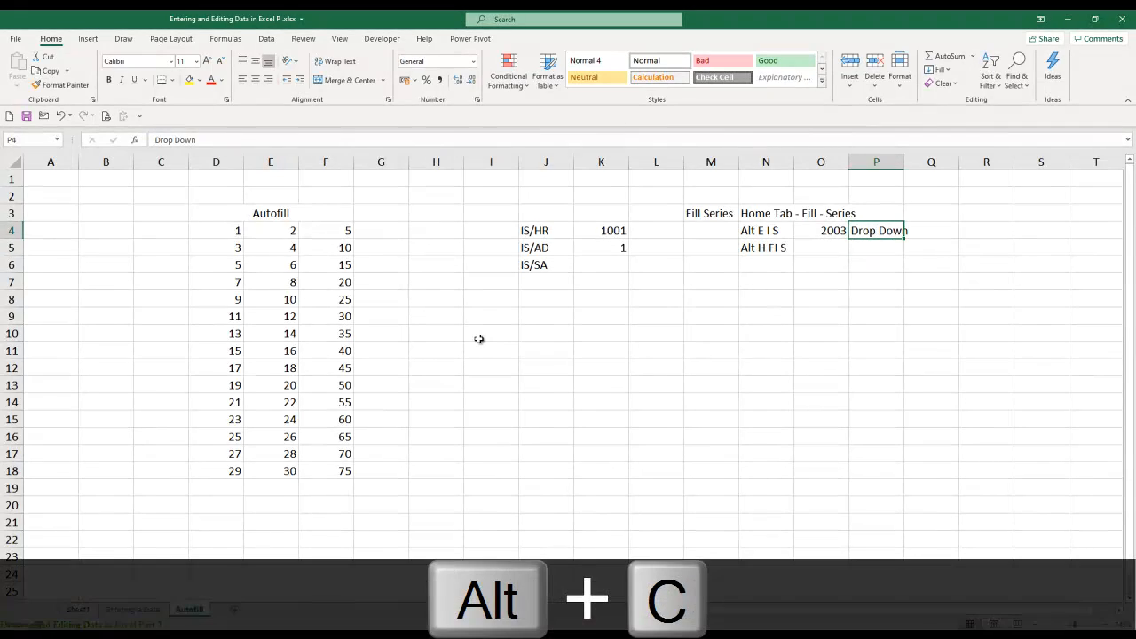
{"action": "key", "text": "alt+a"}
{"action": "key", "text": "Down"}
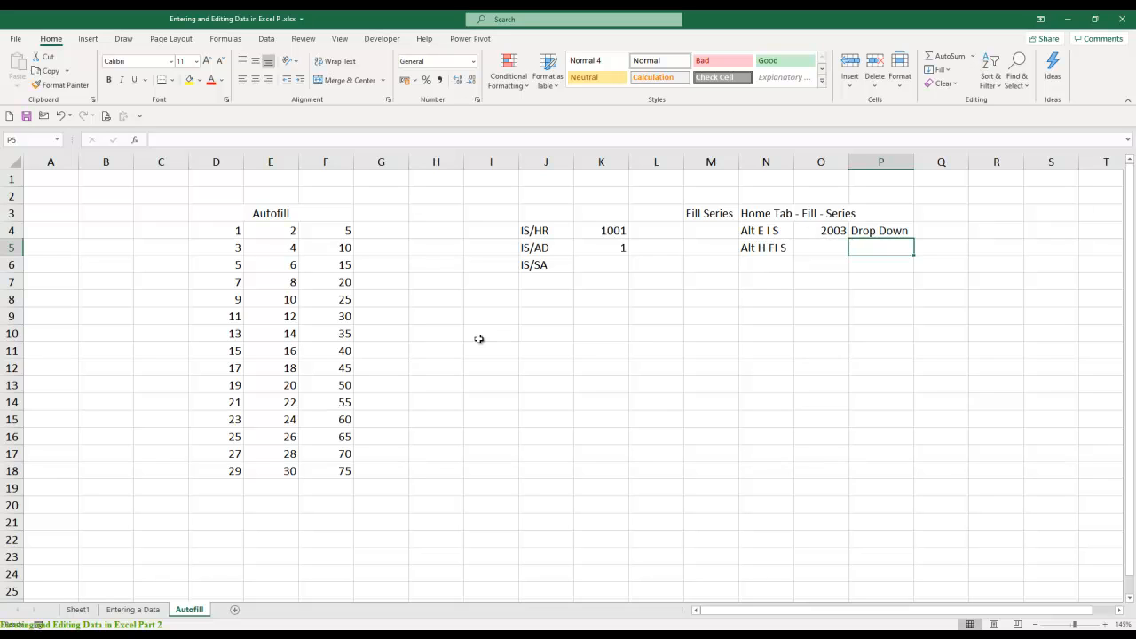
- Enter 2007 in O5 and Ribbon in P5, beside the shortcut "Alt H FI S"
{"action": "key", "text": "Left"}
{"action": "type", "text": "2007"}
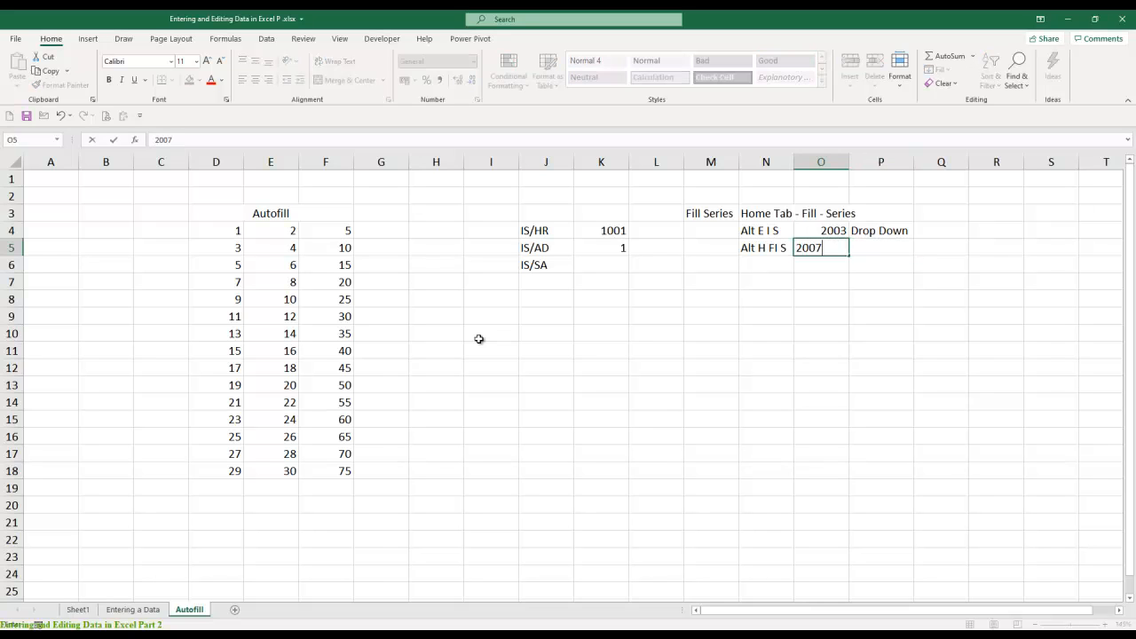
{"action": "key", "text": "Return"}
{"action": "key", "text": "Up"}
{"action": "key", "text": "Right"}
{"action": "type", "text": "Rinn"}
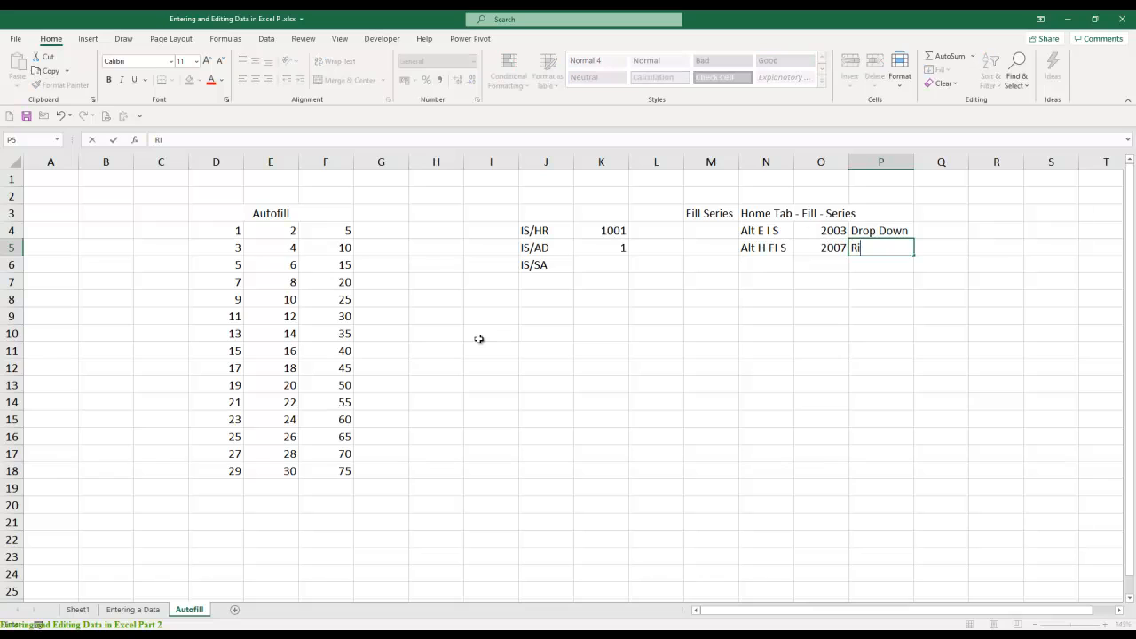
{"action": "key", "text": "BackSpace"}
{"action": "key", "text": "BackSpace"}
{"action": "type", "text": "bbon"}
{"action": "key", "text": "Return"}
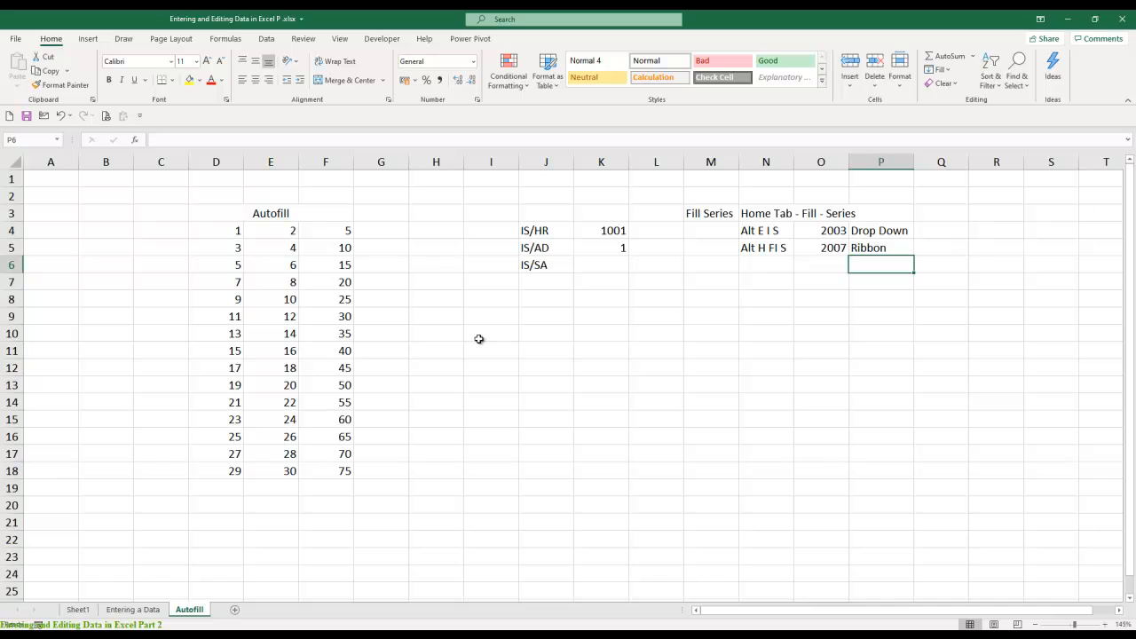
- Enter the label File Tab in N7, below the shortcut notes
{"action": "key", "text": "Left"}
{"action": "key", "text": "Left"}
{"action": "key", "text": "Down"}
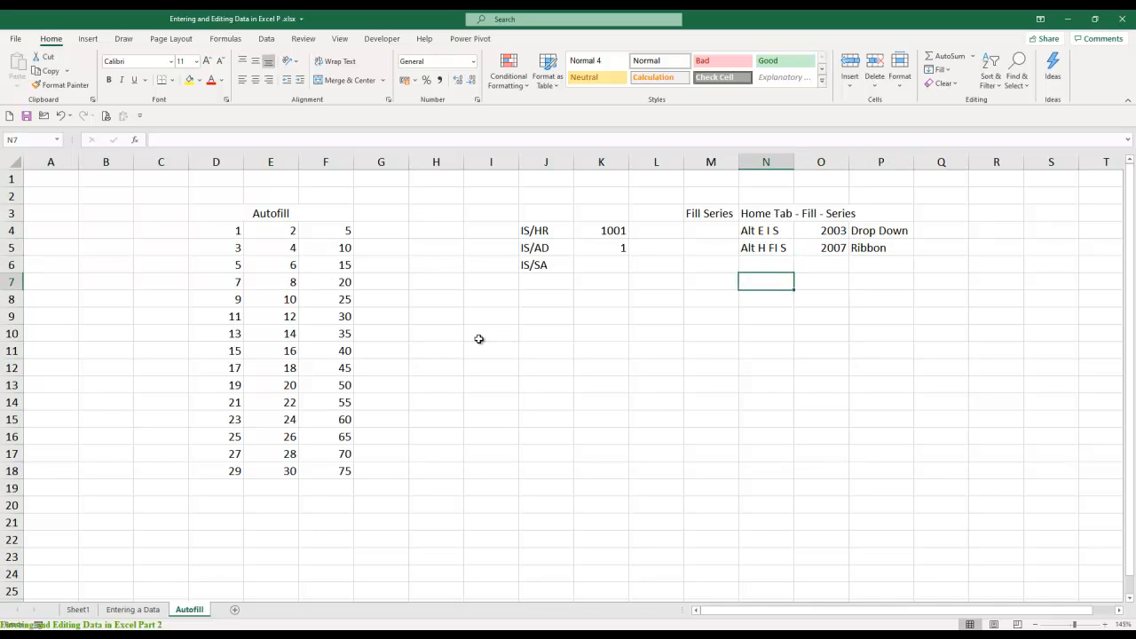
{"action": "type", "text": "File Tan"}
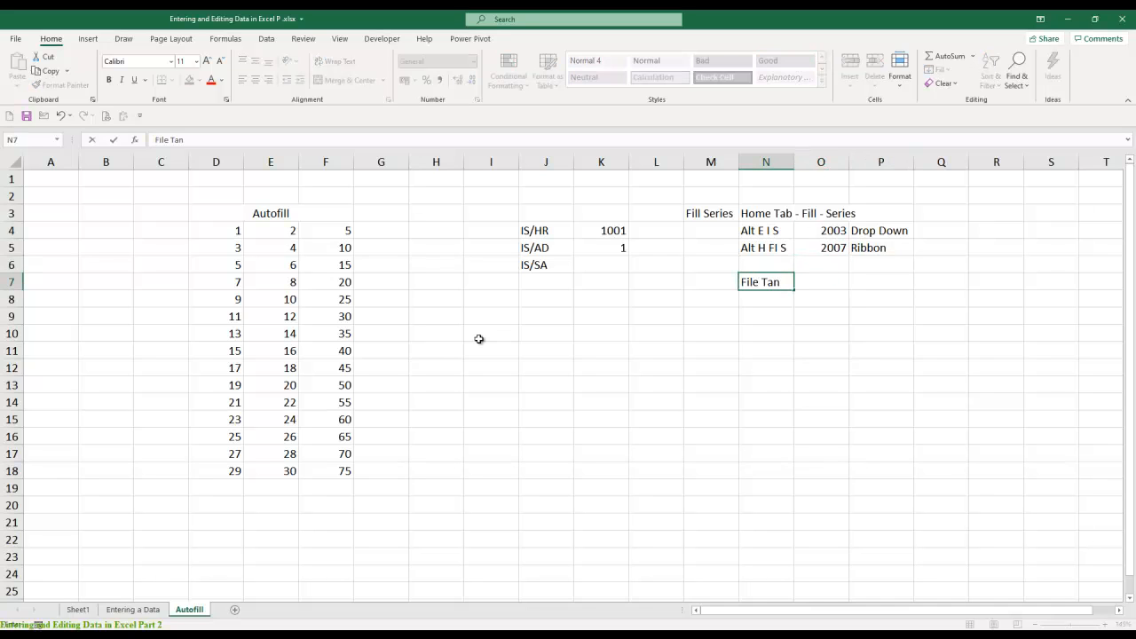
{"action": "key", "text": "BackSpace"}
{"action": "type", "text": "b"}
{"action": "key", "text": "Tab"}
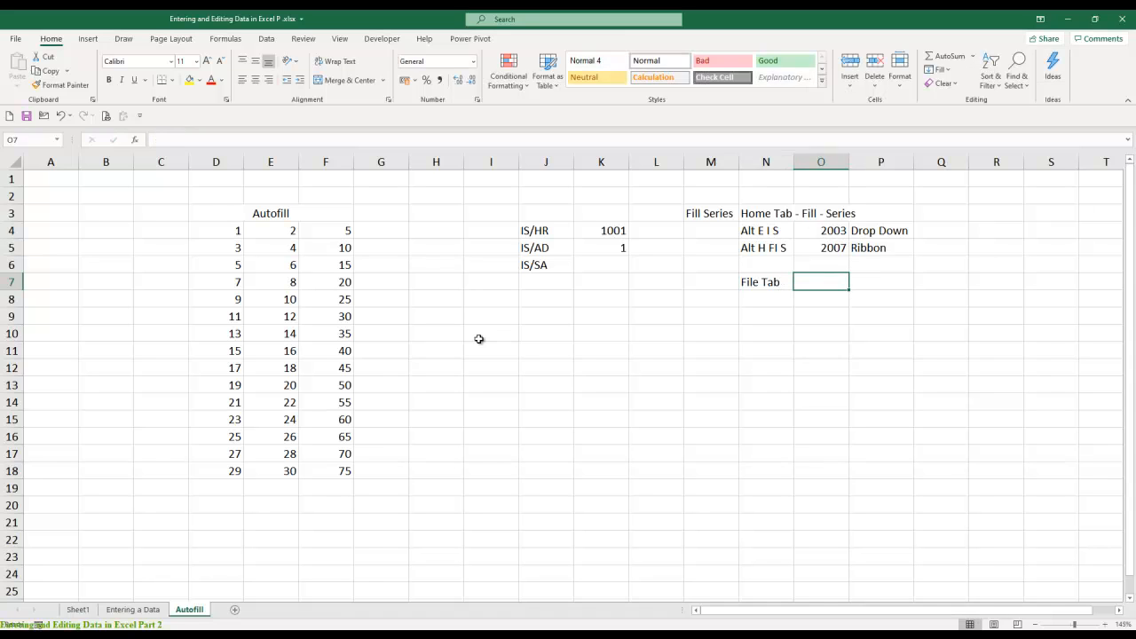
- Enter the description Back Stage Menu in P7, in the same row as File Tab
{"action": "key", "text": "Tab"}
{"action": "type", "text": "Back"}
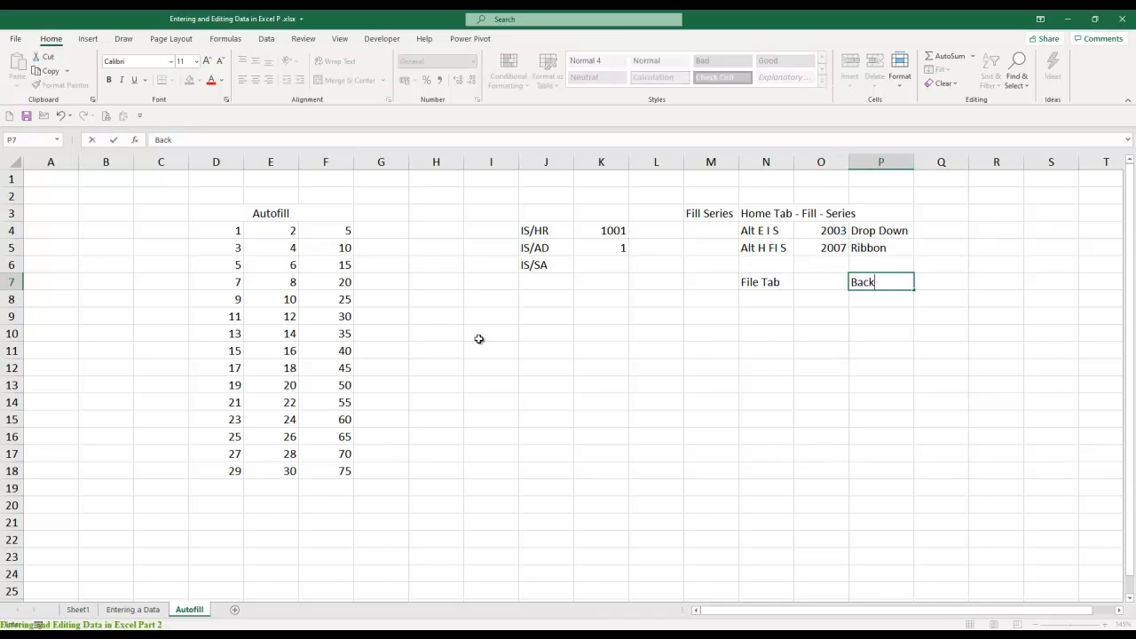
{"action": "type", "text": " Stage Menu"}
{"action": "key", "text": "Return"}
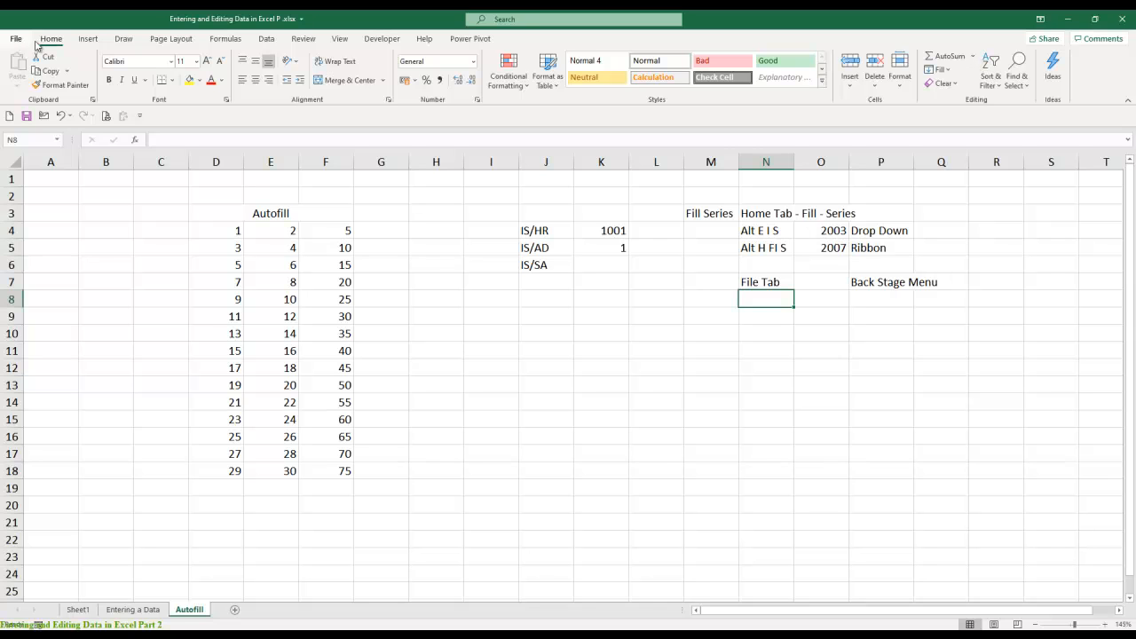
- Compare the Backstage view with the ribbon commands for Insert, Draw, Page Layout, Formulas, View and Developer
{"action": "left_click", "coordinate": [15, 40]}
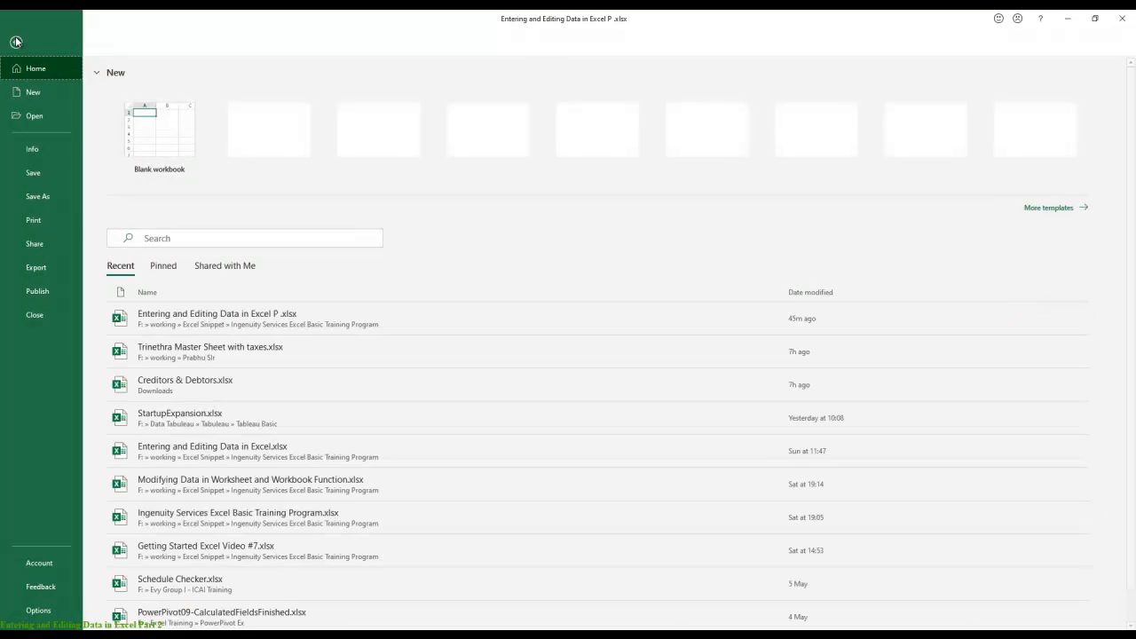
{"action": "left_click", "coordinate": [16, 41]}
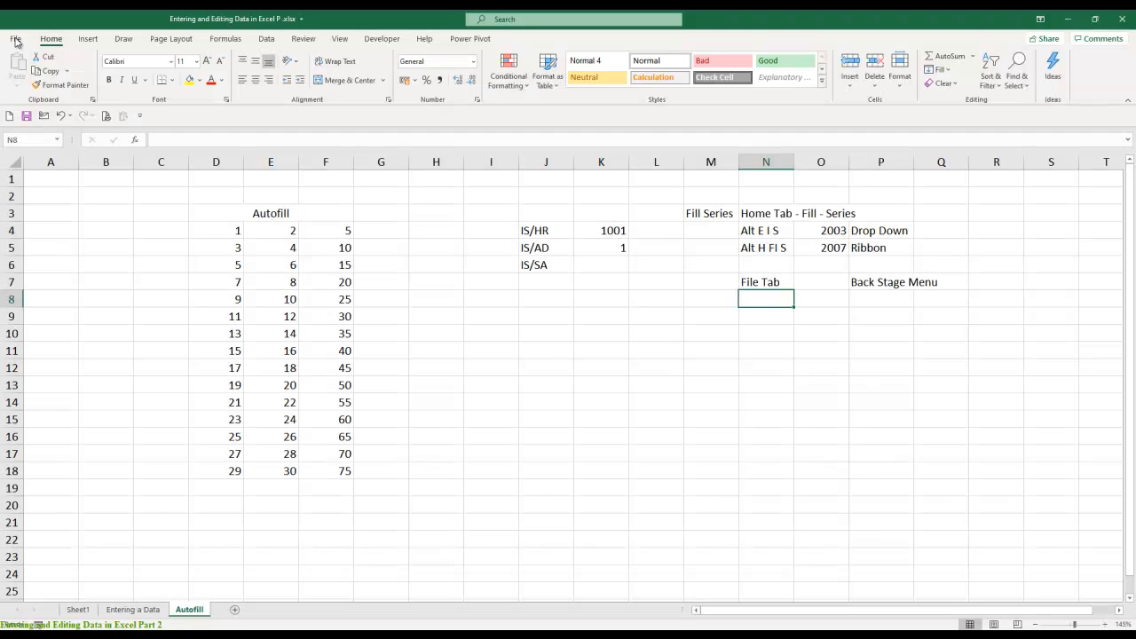
{"action": "left_click", "coordinate": [16, 42]}
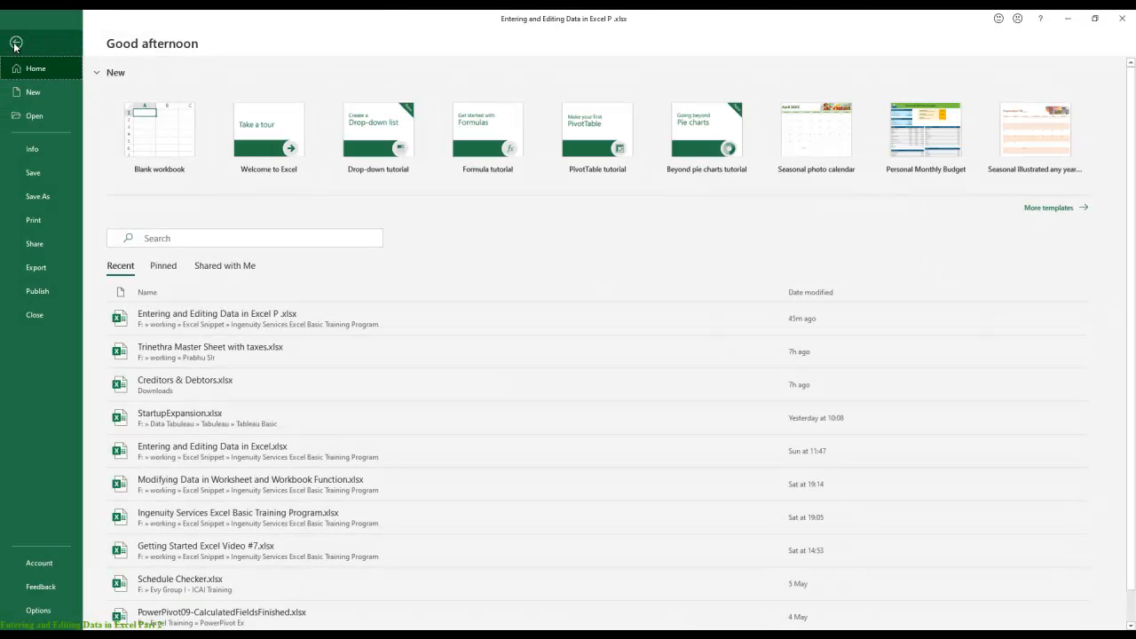
{"action": "left_click", "coordinate": [16, 42]}
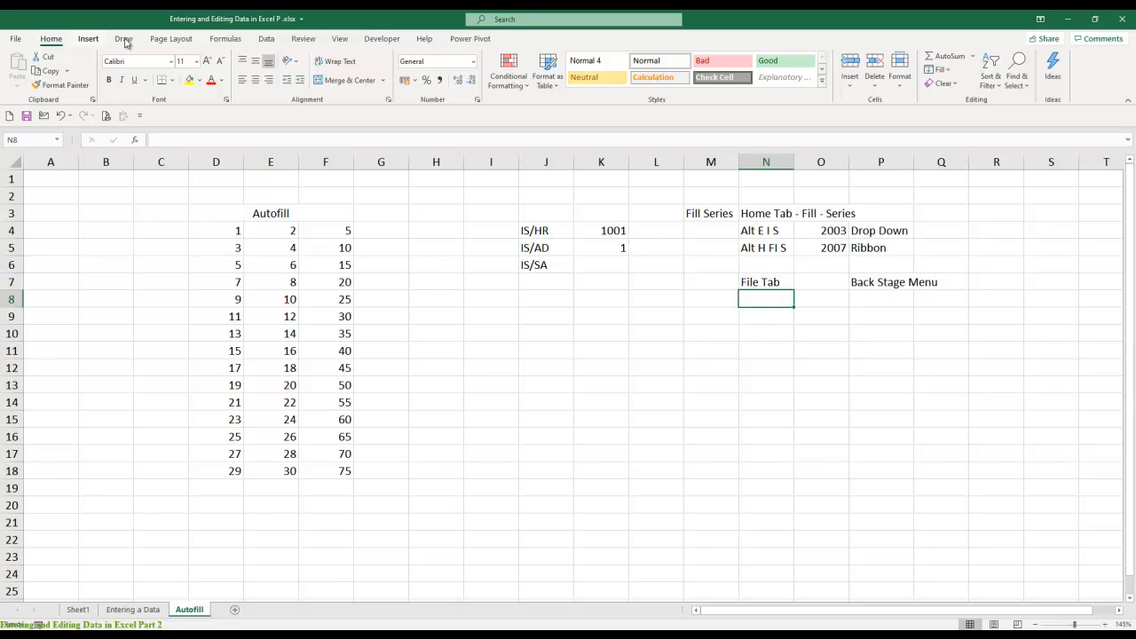
{"action": "left_click", "coordinate": [92, 41]}
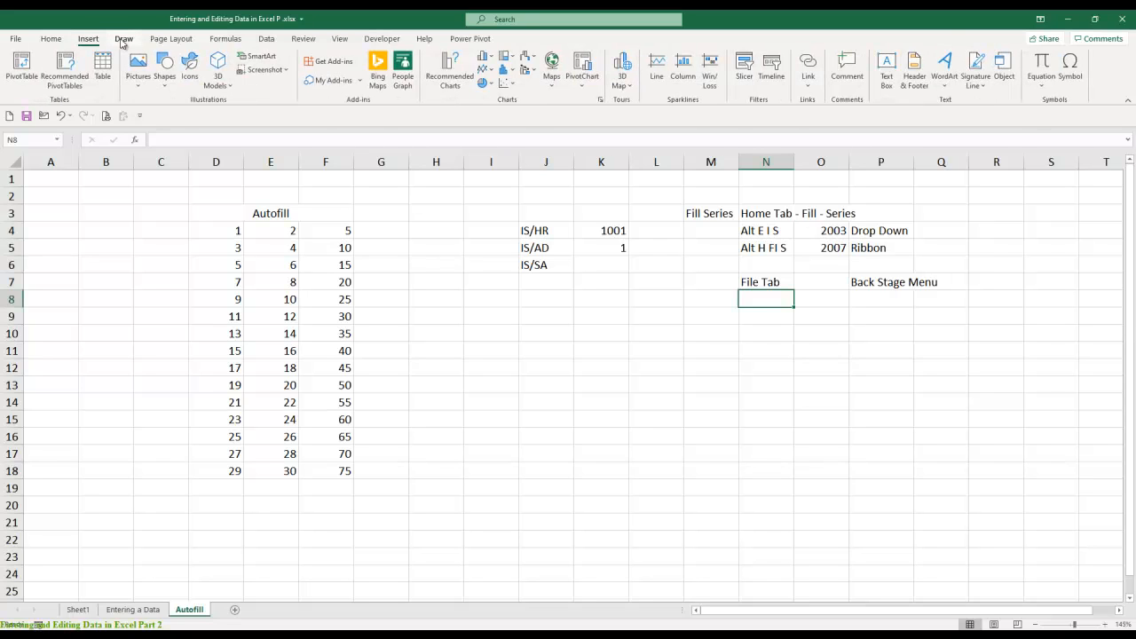
{"action": "left_click", "coordinate": [123, 40]}
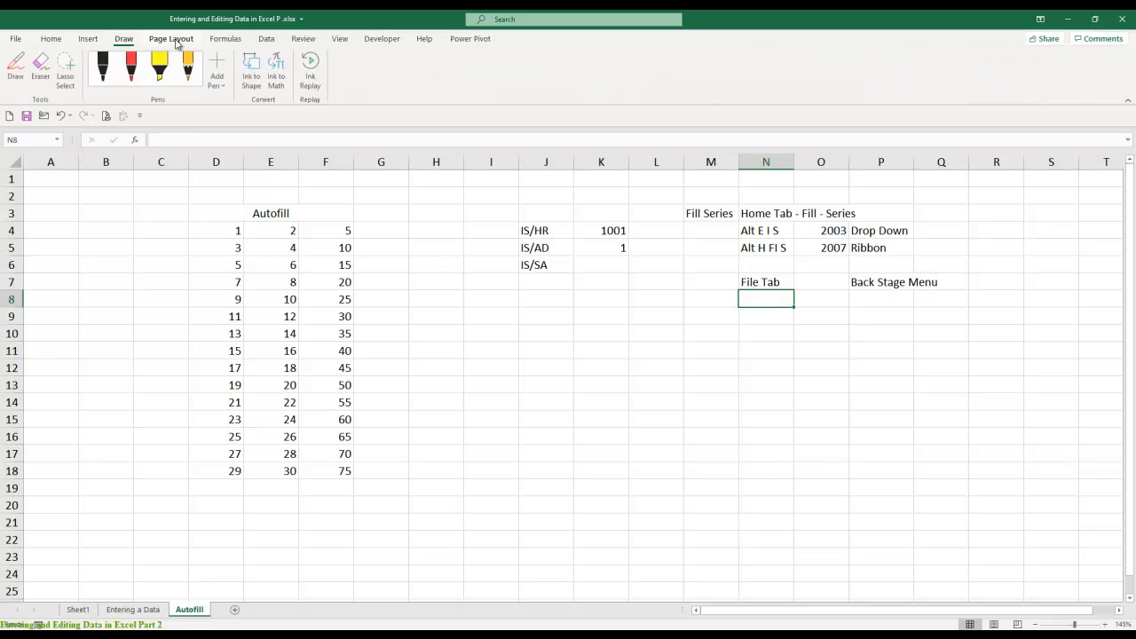
{"action": "left_click", "coordinate": [222, 40]}
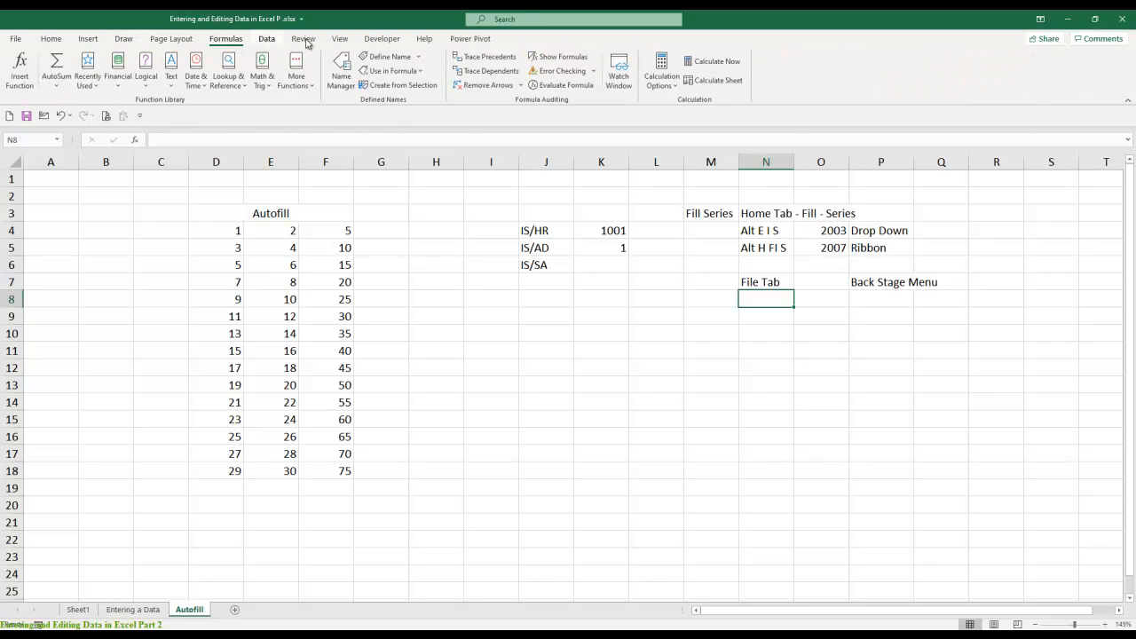
{"action": "scroll", "coordinate": [301, 41], "scroll_direction": "down", "scroll_amount": 2}
{"action": "left_click", "coordinate": [336, 40]}
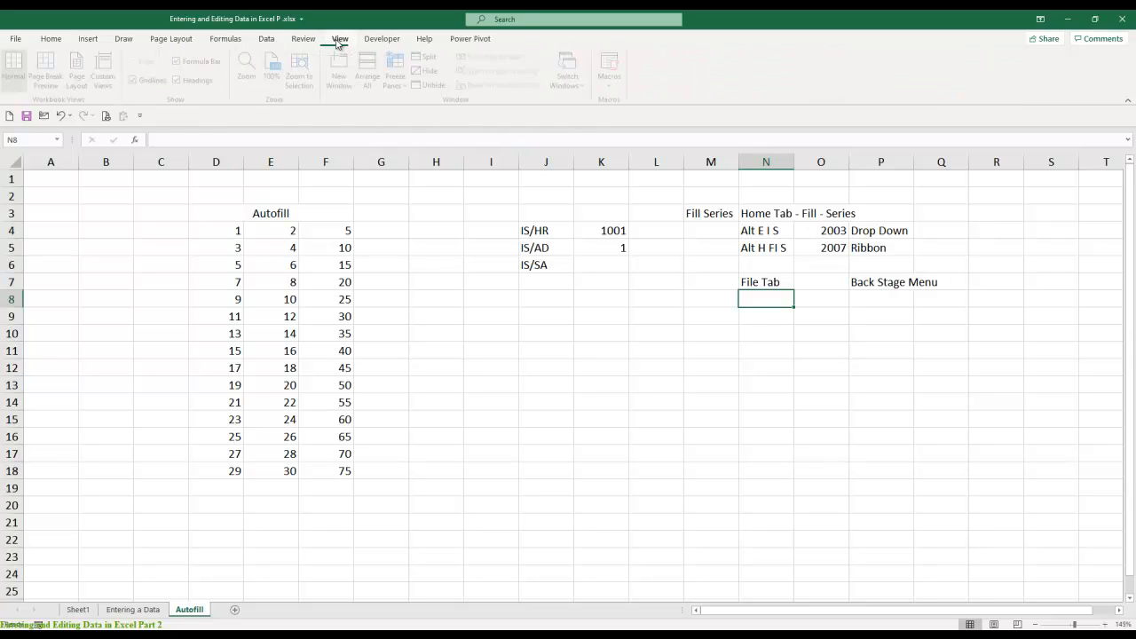
{"action": "left_click", "coordinate": [382, 39]}
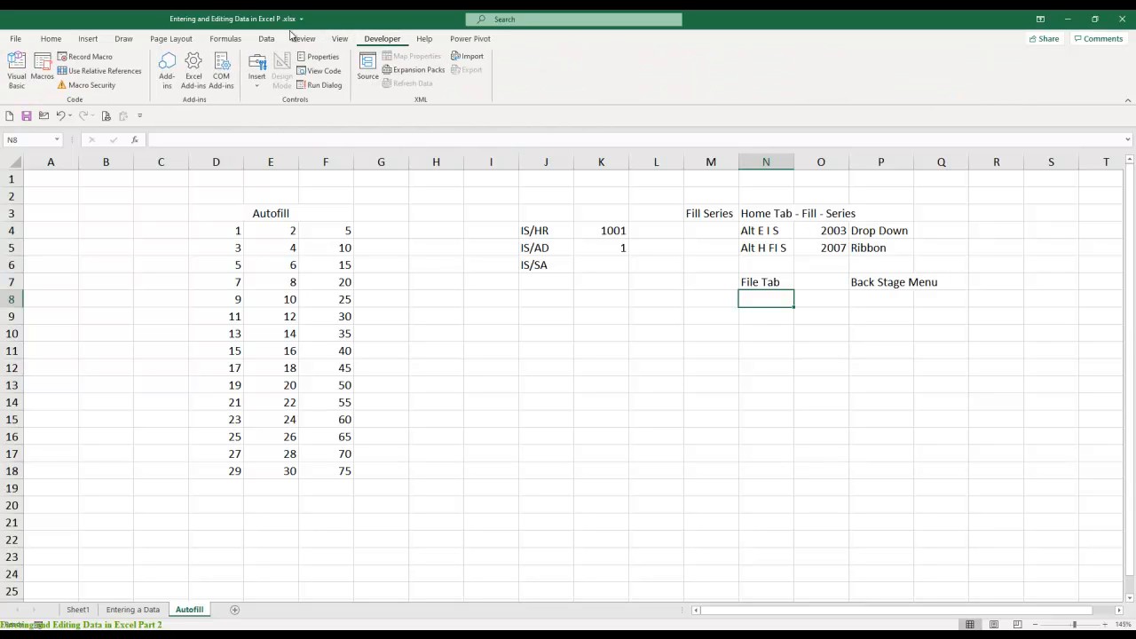
{"action": "left_click", "coordinate": [15, 40]}
{"action": "left_click", "coordinate": [15, 42]}
{"action": "left_click", "coordinate": [50, 39]}
{"action": "left_click", "coordinate": [89, 40]}
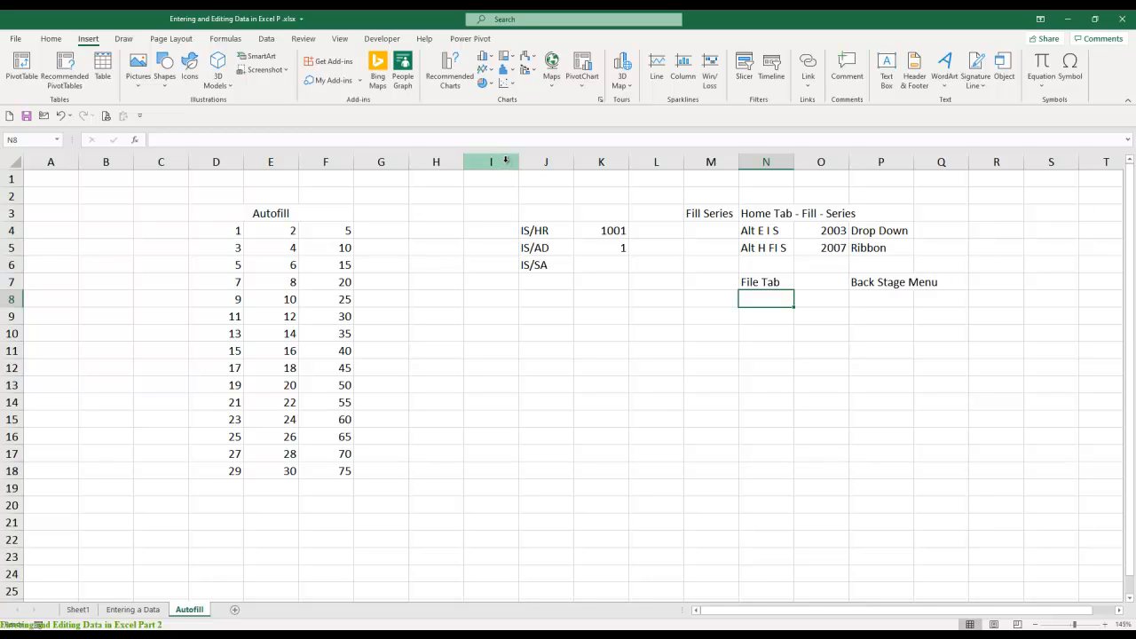
- Autofit column P to its text, and enter the heading Nos in R3 with the starting number 1 in R4
{"action": "double_click", "coordinate": [913, 162]}
{"action": "left_click", "coordinate": [1022, 215]}
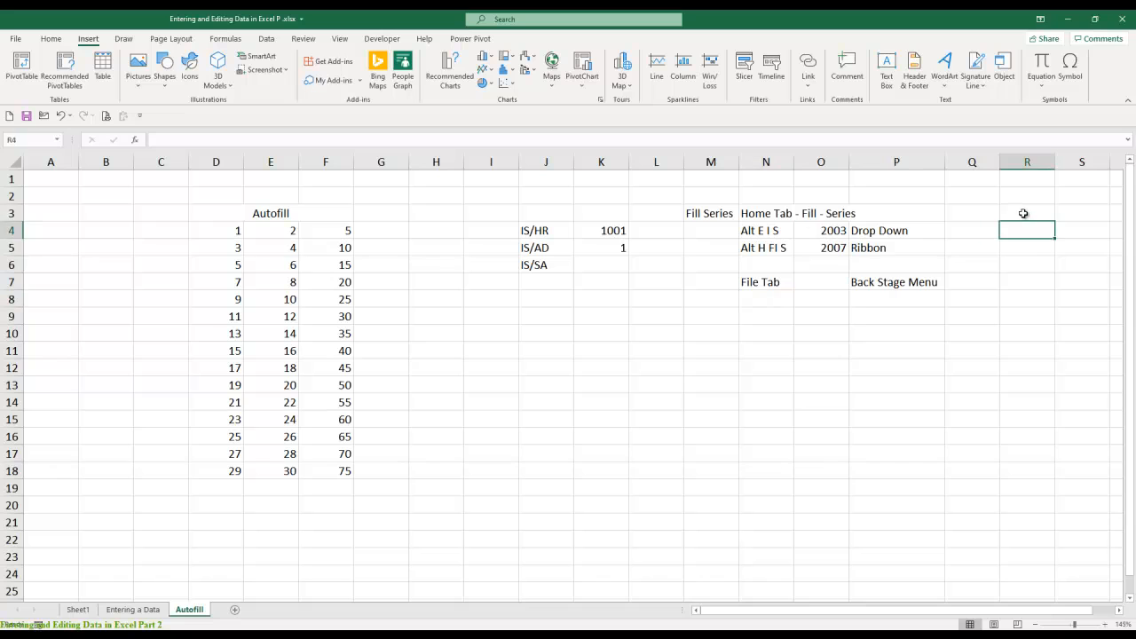
{"action": "type", "text": "Nos"}
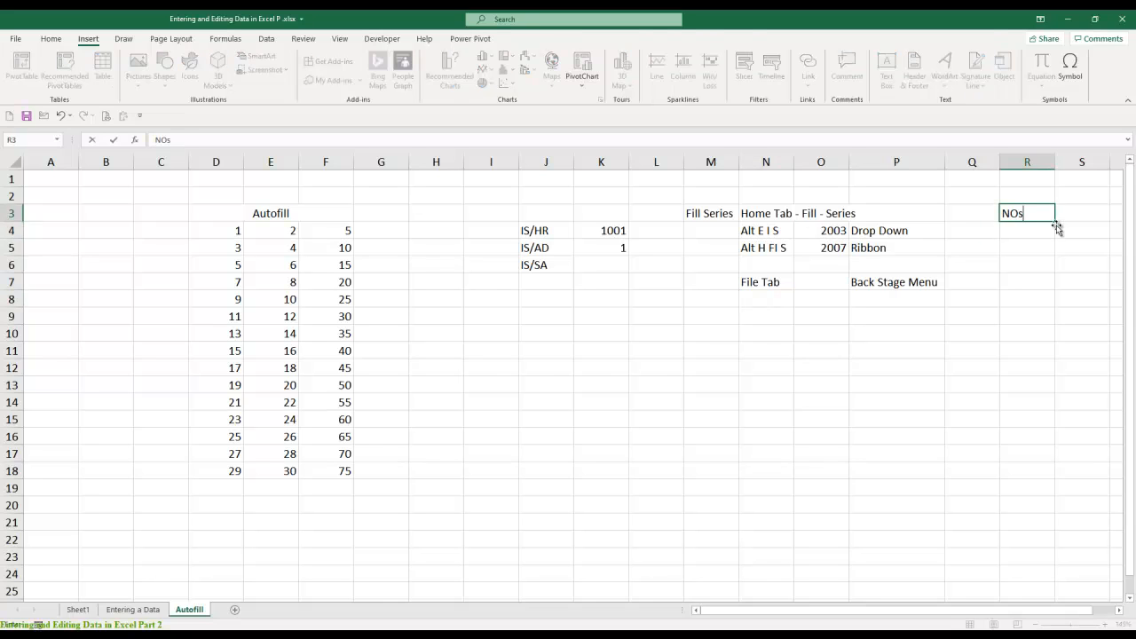
{"action": "key", "text": "Return"}
{"action": "type", "text": "1"}
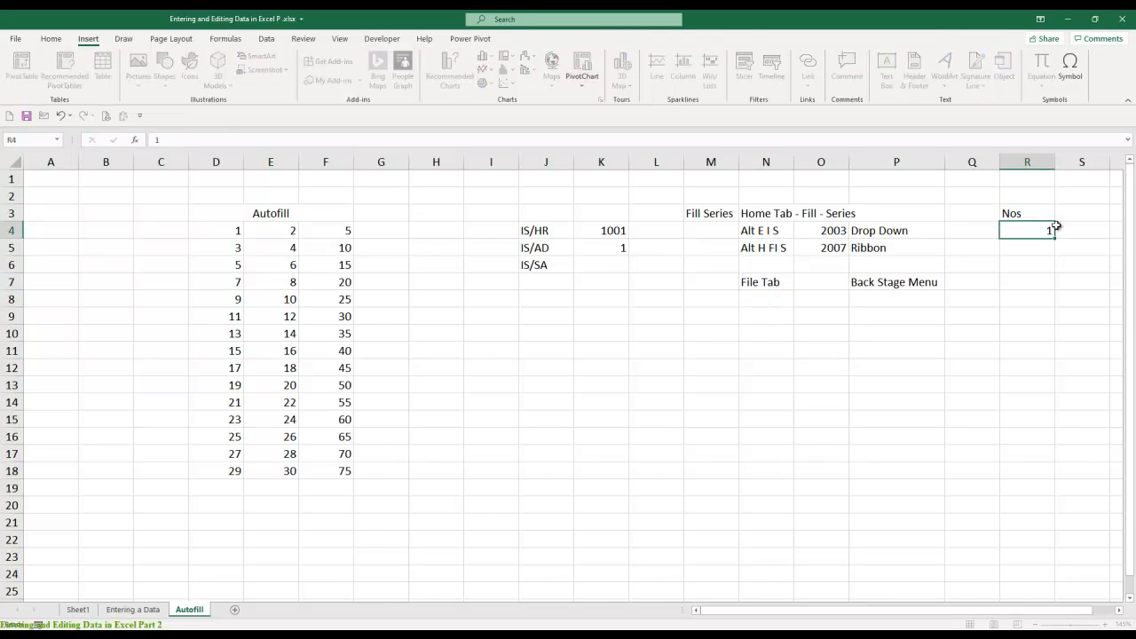
{"action": "key", "text": "Return"}
- Examine the Fill Series options for the starting number in R4 and close them without filling
{"action": "left_click", "coordinate": [1053, 229]}
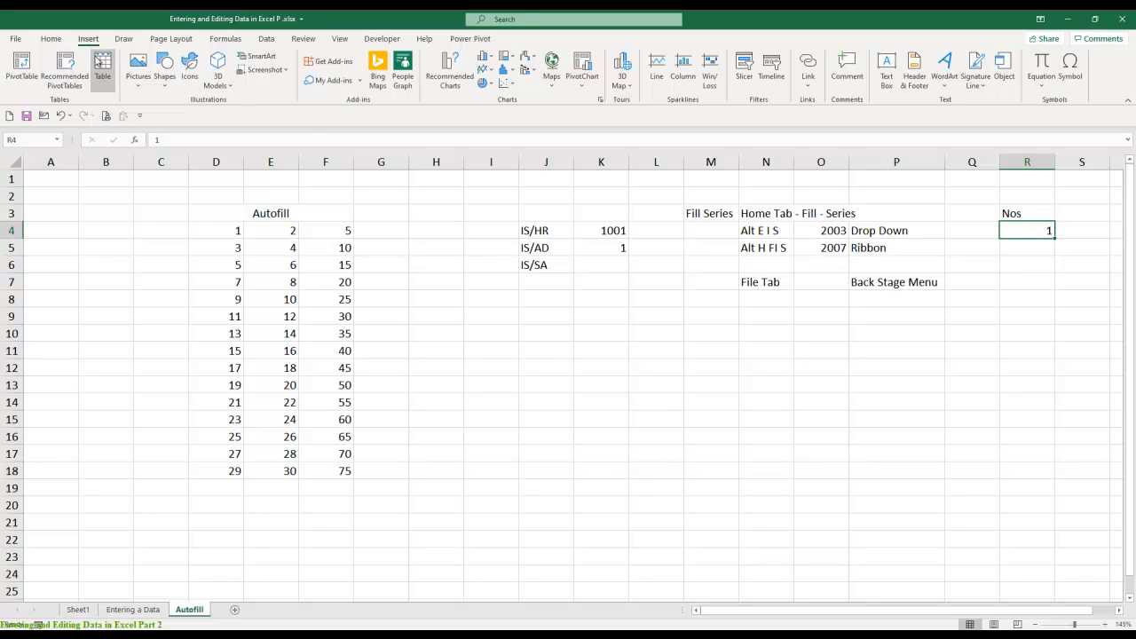
{"action": "left_click", "coordinate": [53, 38]}
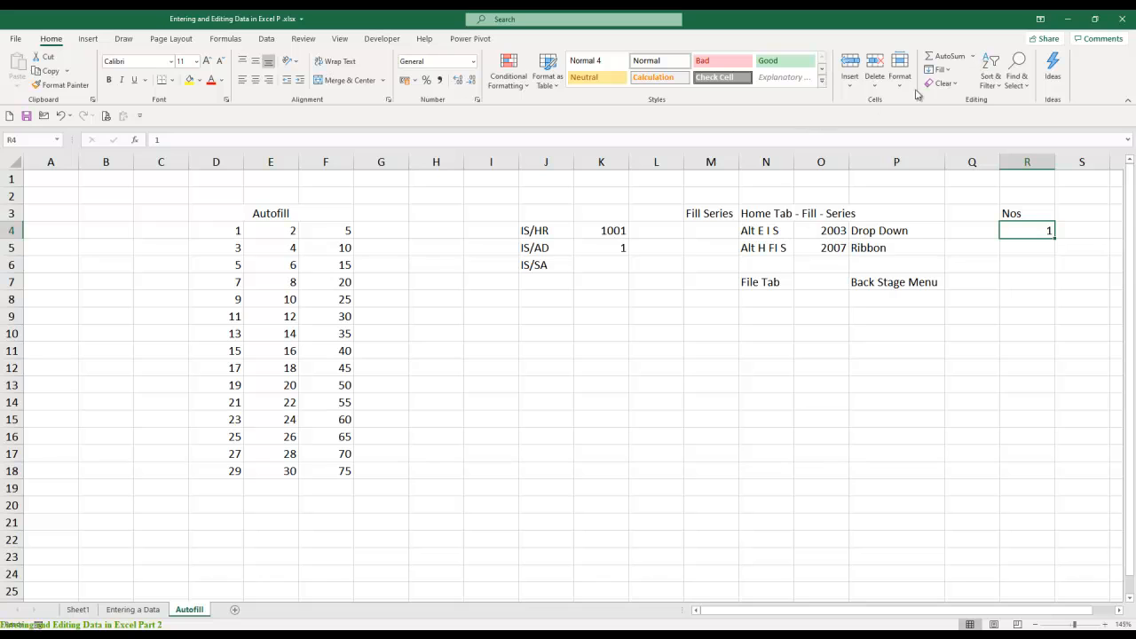
{"action": "left_click", "coordinate": [947, 73]}
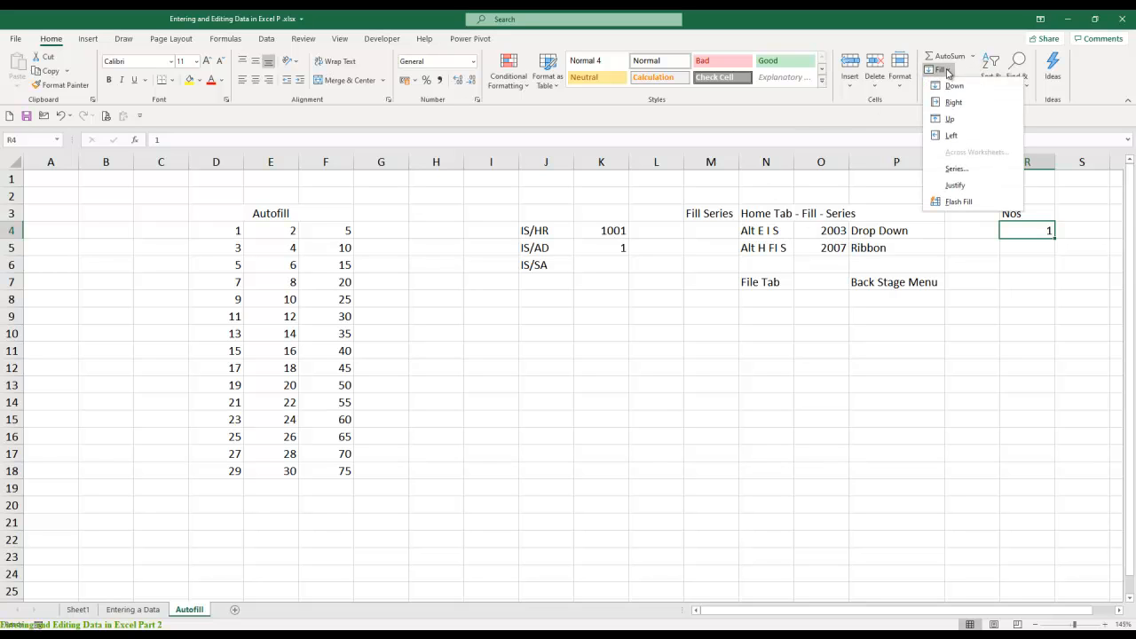
{"action": "left_click", "coordinate": [954, 169]}
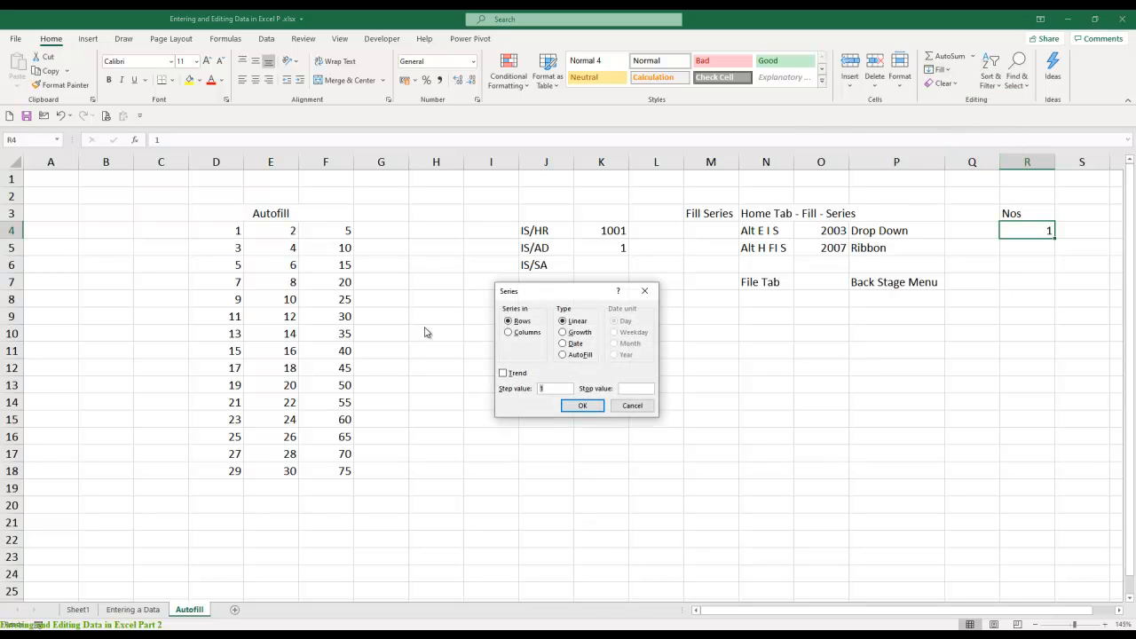
{"action": "left_click_drag", "start_coordinate": [548, 299], "coordinate": [492, 324]}
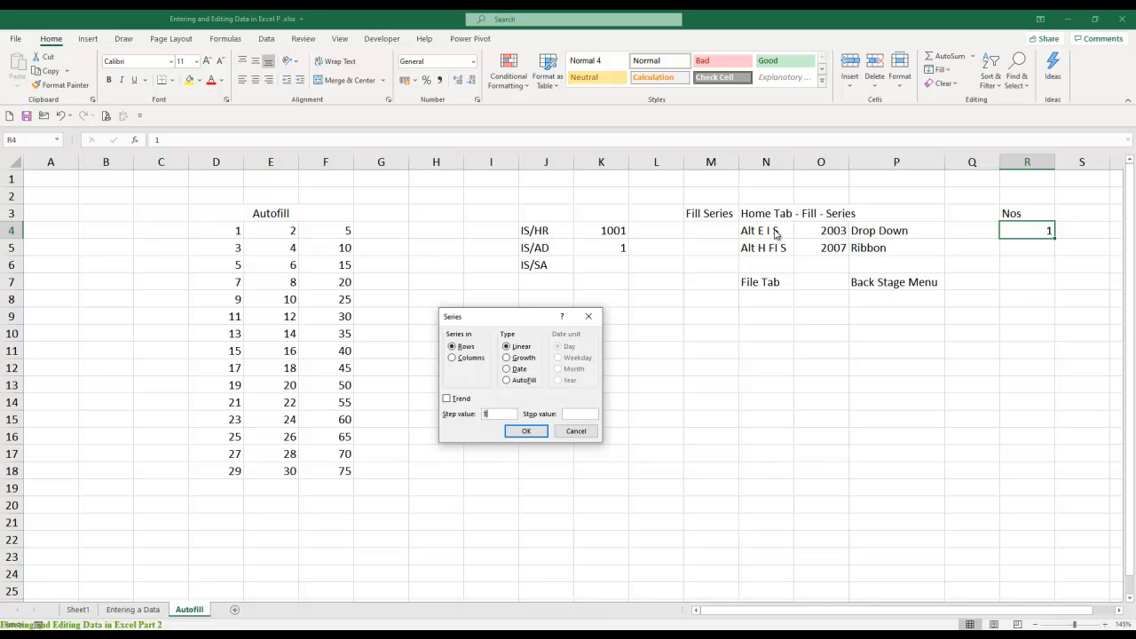
{"action": "left_click", "coordinate": [589, 316]}
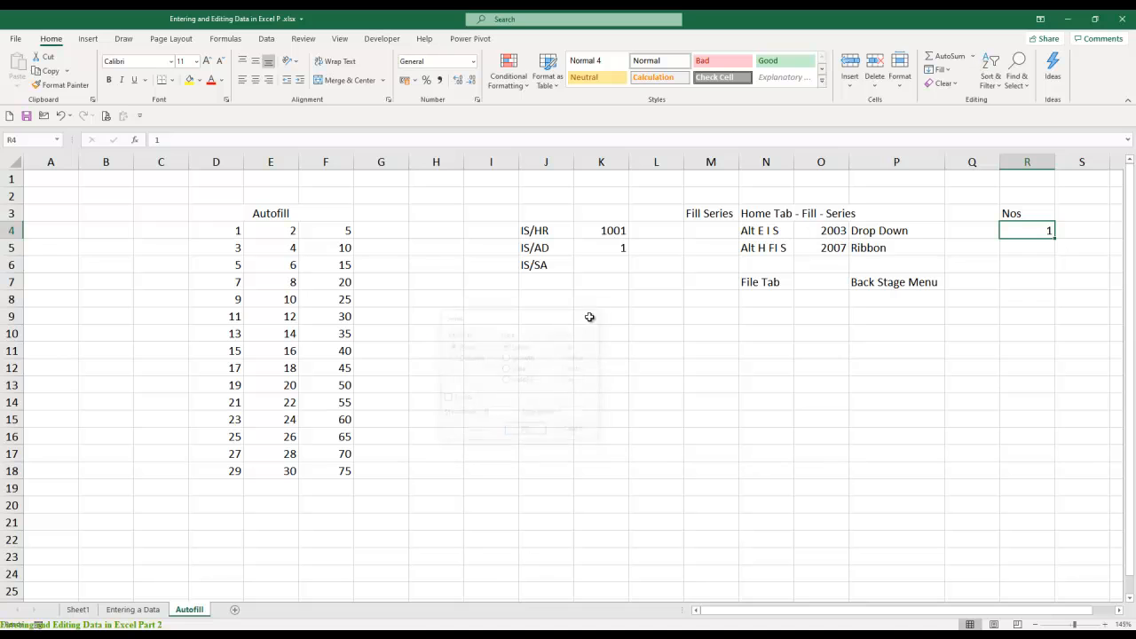
- Test both noted Fill Series shortcuts, the 2003 and the 2007 version, on R4, dismissing the Series options each time
{"action": "key", "text": "alt+e"}
{"action": "key", "text": "i"}
{"action": "key", "text": "s"}
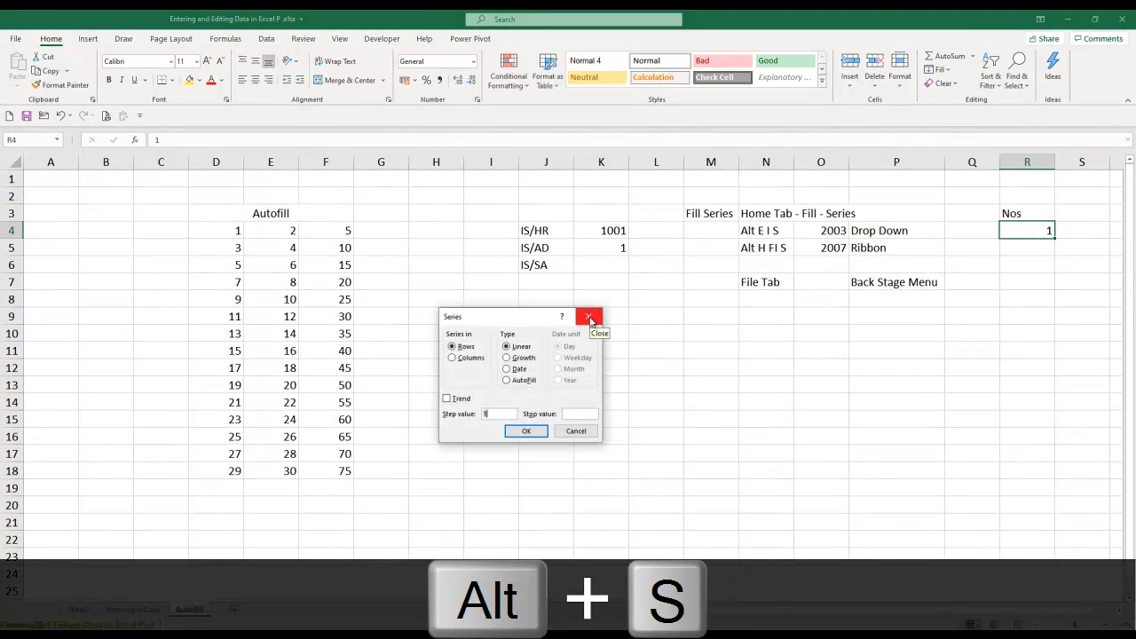
{"action": "left_click", "coordinate": [589, 316]}
{"action": "key", "text": "alt"}
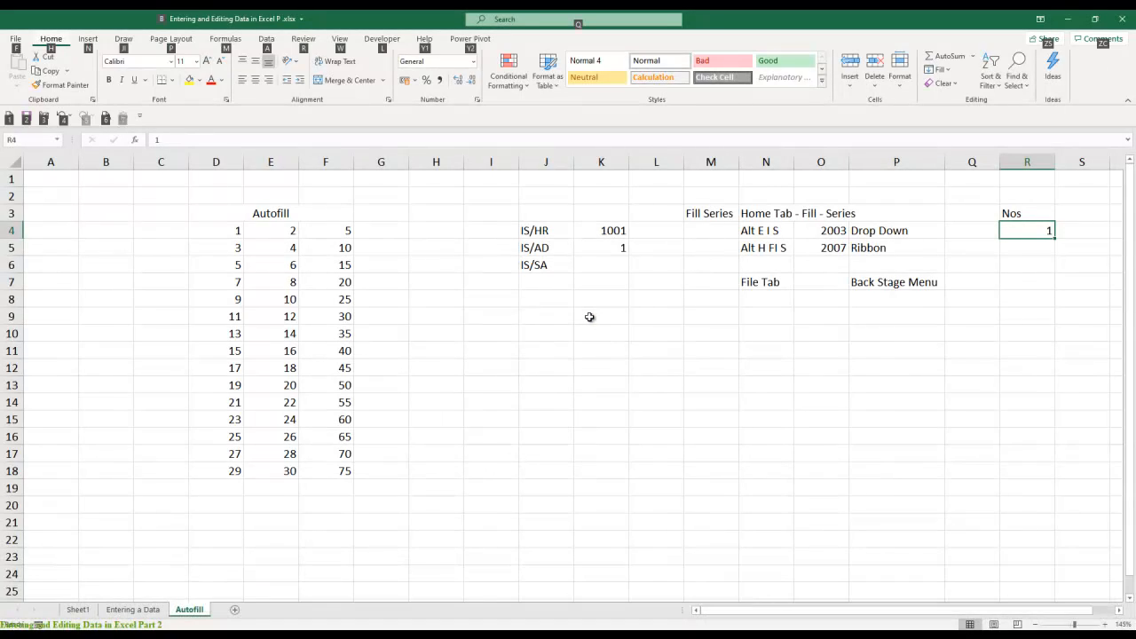
{"action": "key", "text": "h"}
{"action": "key", "text": "f"}
{"action": "key", "text": "i"}
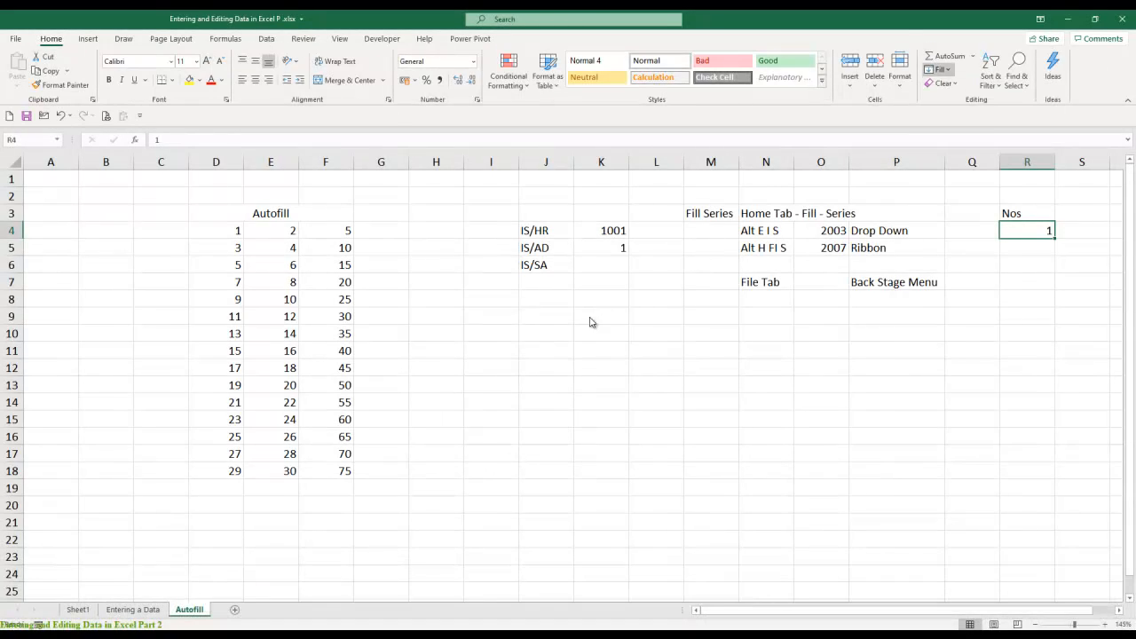
{"action": "key", "text": "s"}
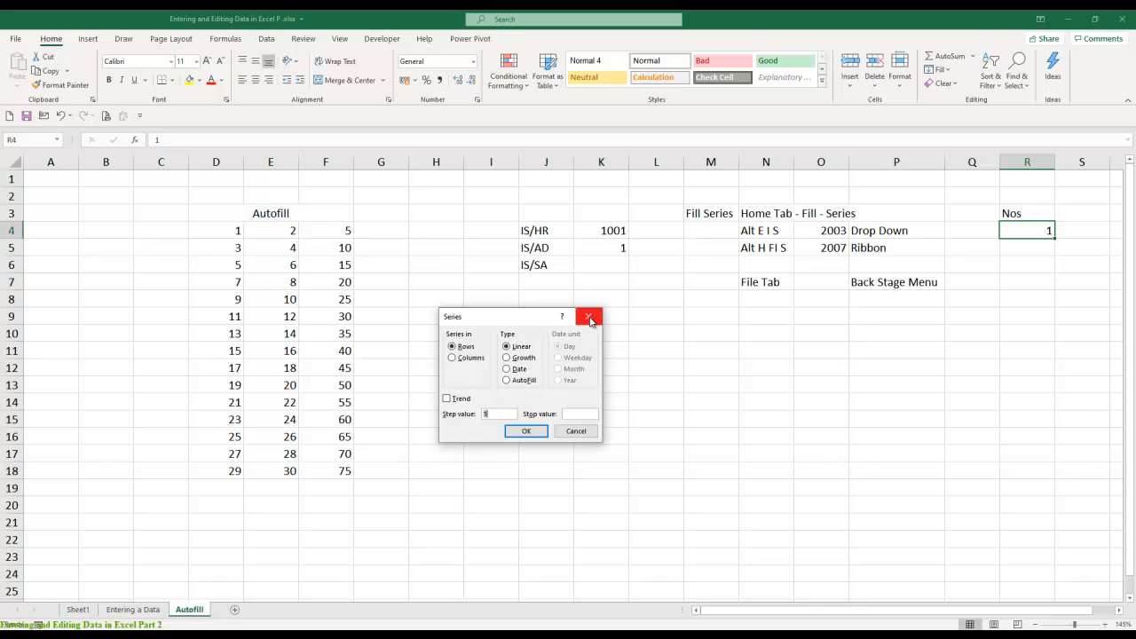
{"action": "left_click", "coordinate": [590, 318]}
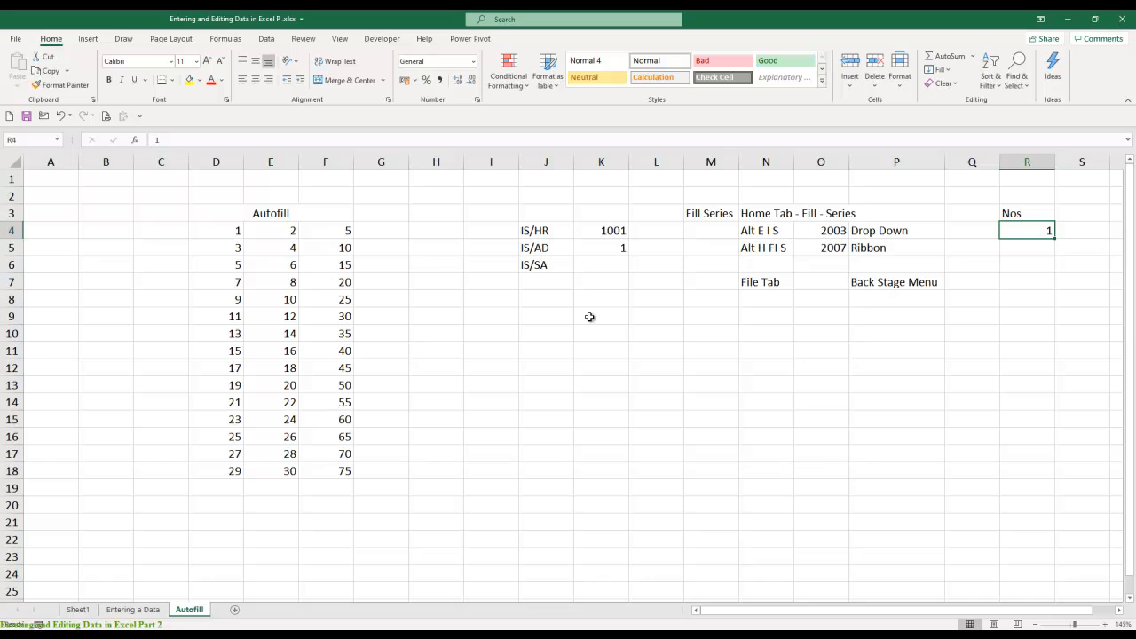
- Fill a linear series down column R from R4 with a stop value of 17518
{"action": "key", "text": "alt+e"}
{"action": "key", "text": "i"}
{"action": "key", "text": "s"}
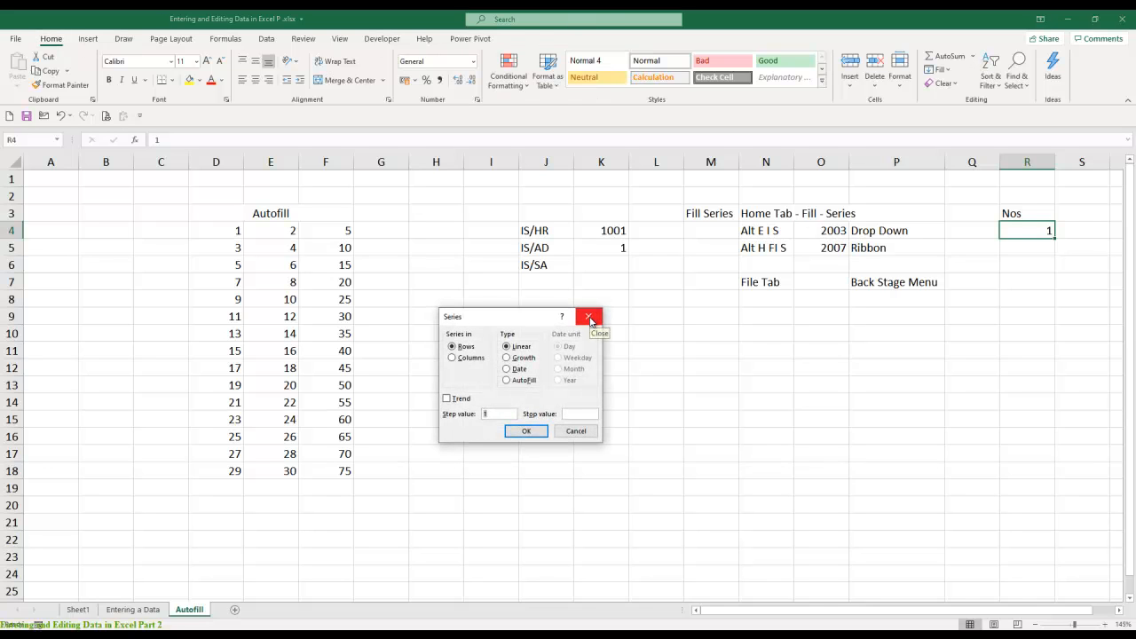
{"action": "left_click_drag", "start_coordinate": [510, 323], "coordinate": [535, 300]}
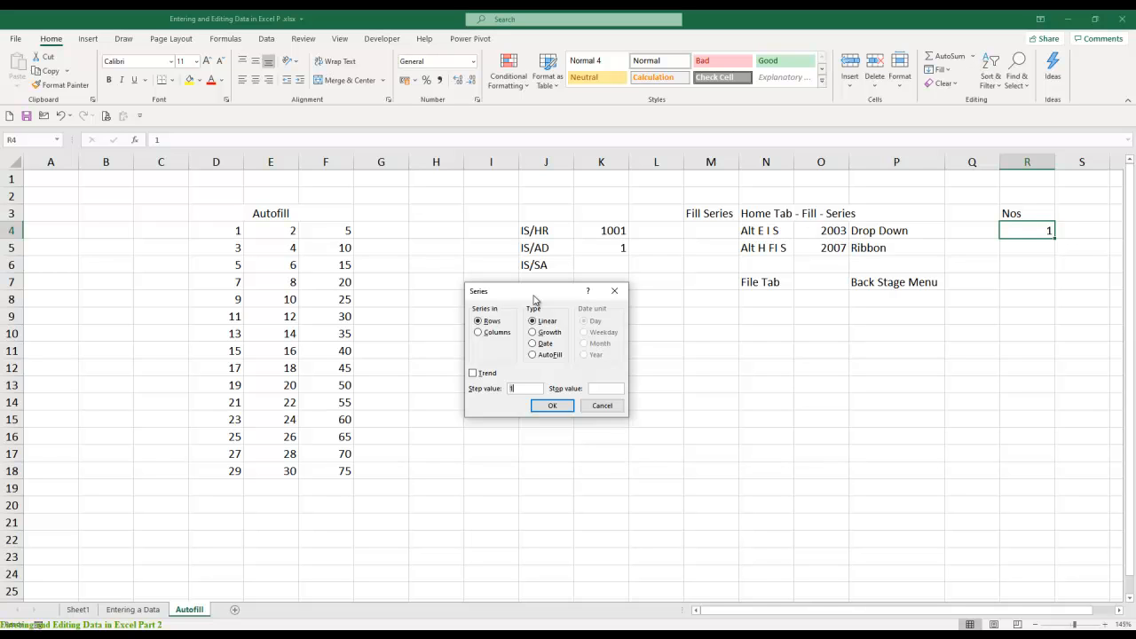
{"action": "key", "text": "alt+c"}
{"action": "key", "text": "Tab"}
{"action": "key", "text": "Tab"}
{"action": "key", "text": "Tab"}
{"action": "key", "text": "Tab"}
{"action": "type", "text": "17518"}
{"action": "key", "text": "Return"}
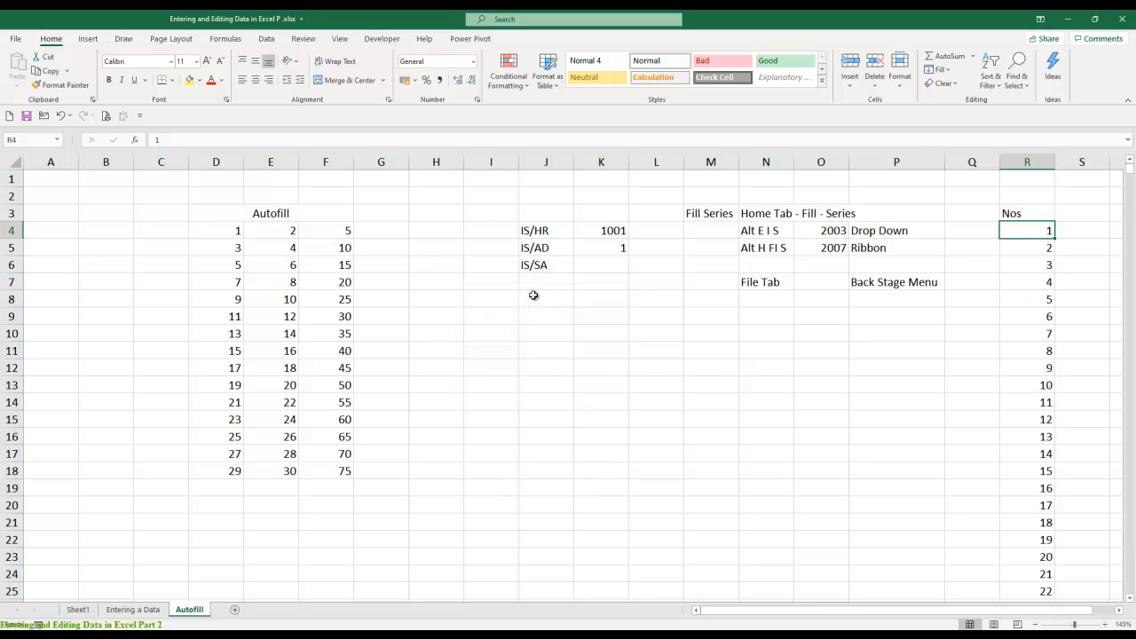
- Check the last and first entries of the filled number series in column R
{"action": "key", "text": "ctrl+Down"}
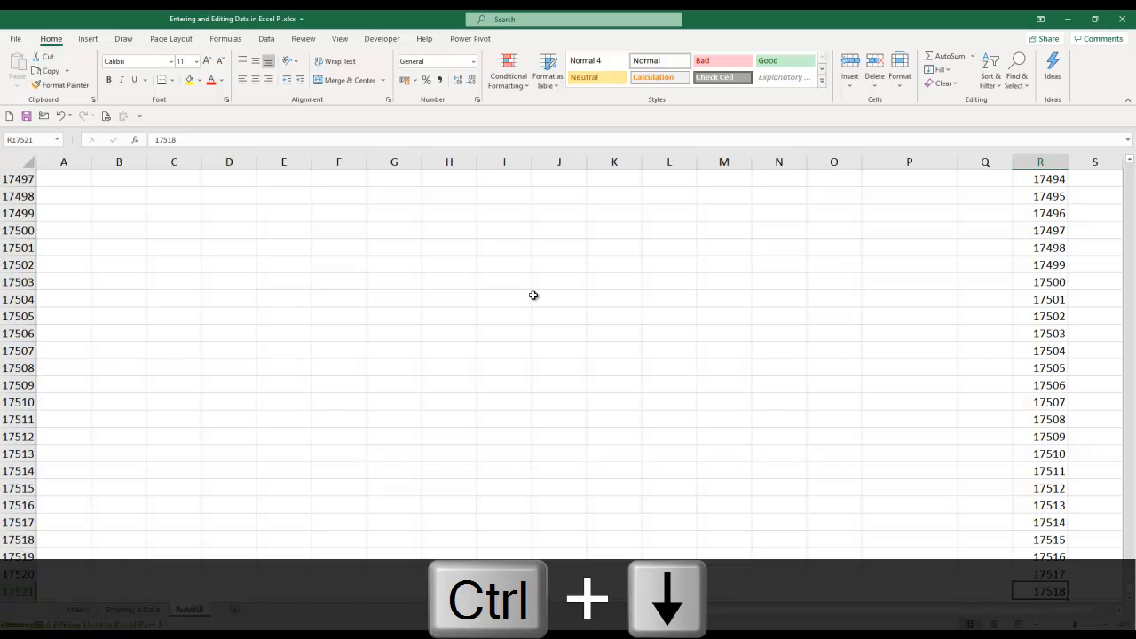
{"action": "key", "text": "ctrl+Up"}
{"action": "key", "text": "Down"}
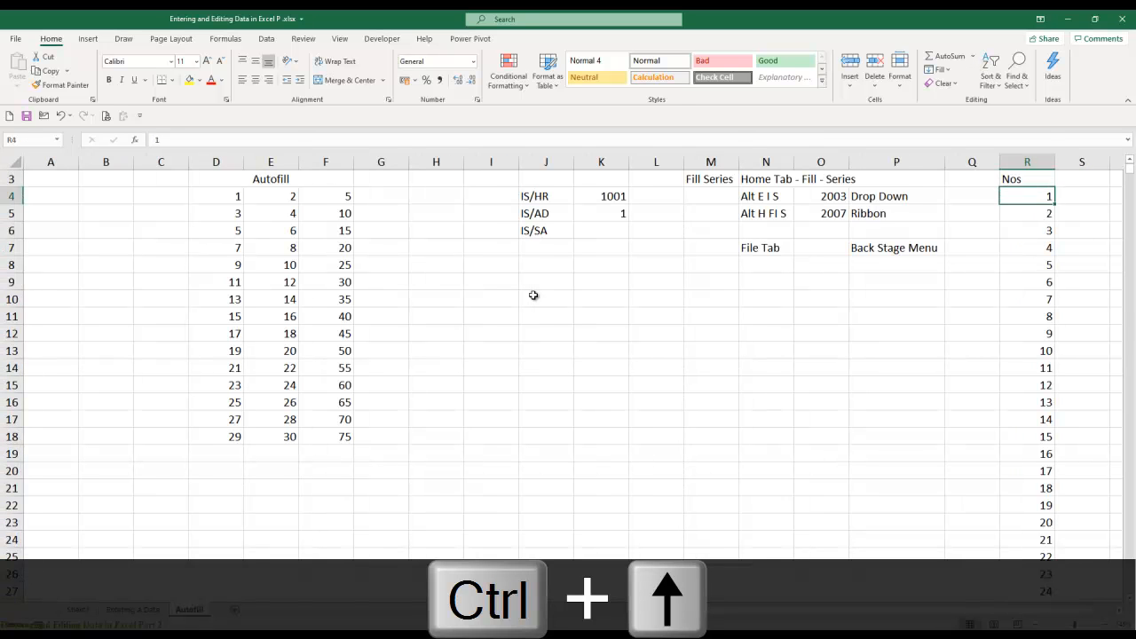
{"action": "key", "text": "ctrl+Down"}
{"action": "key", "text": "ctrl+Up"}
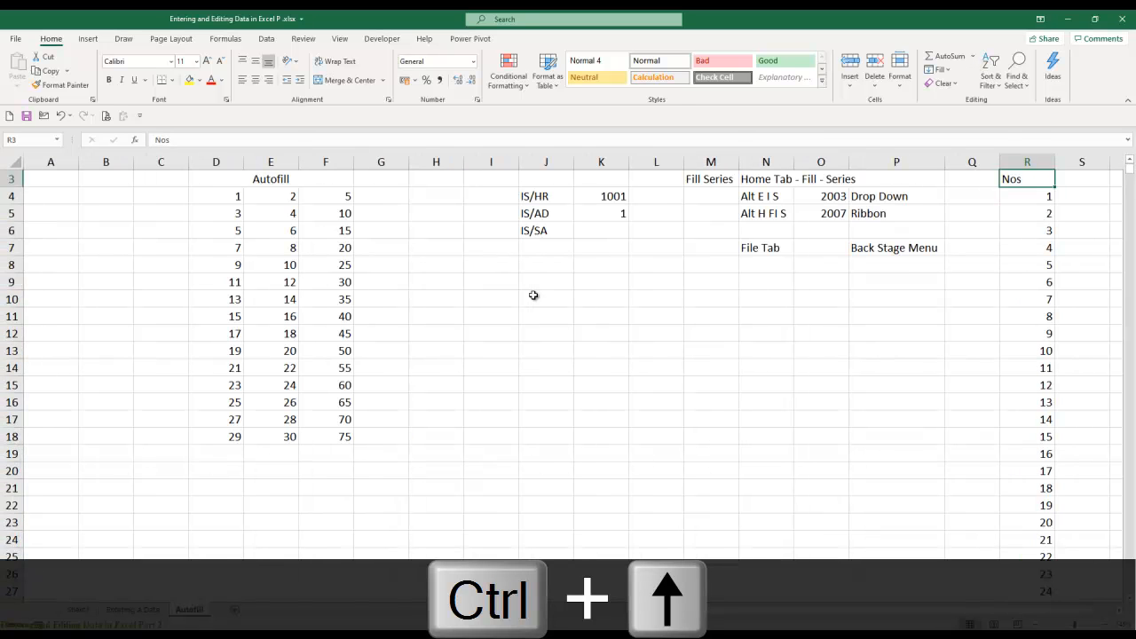
- Enter the heading Date in cell U3, a few columns beyond the number series
{"action": "key", "text": "ctrl+Up"}
{"action": "key", "text": "Right"}
{"action": "key", "text": "Right"}
{"action": "key", "text": "Right"}
{"action": "key", "text": "Right"}
{"action": "key", "text": "Right"}
{"action": "key", "text": "Right"}
{"action": "key", "text": "Right"}
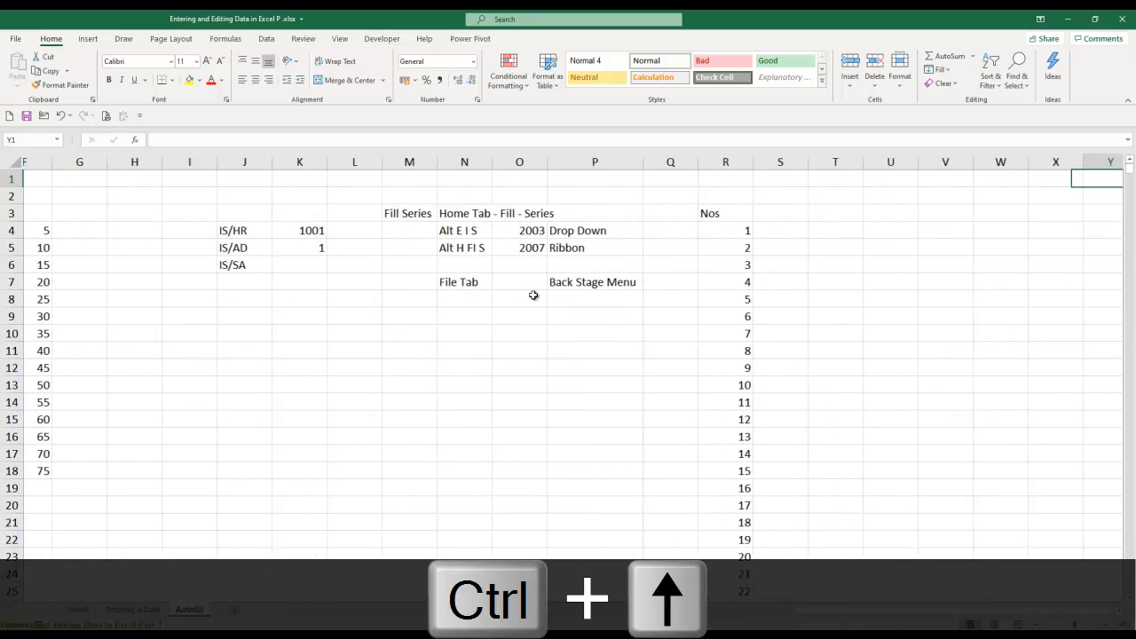
{"action": "key", "text": "Left"}
{"action": "key", "text": "Left"}
{"action": "key", "text": "Left"}
{"action": "key", "text": "Left"}
{"action": "key", "text": "Left"}
{"action": "key", "text": "Down"}
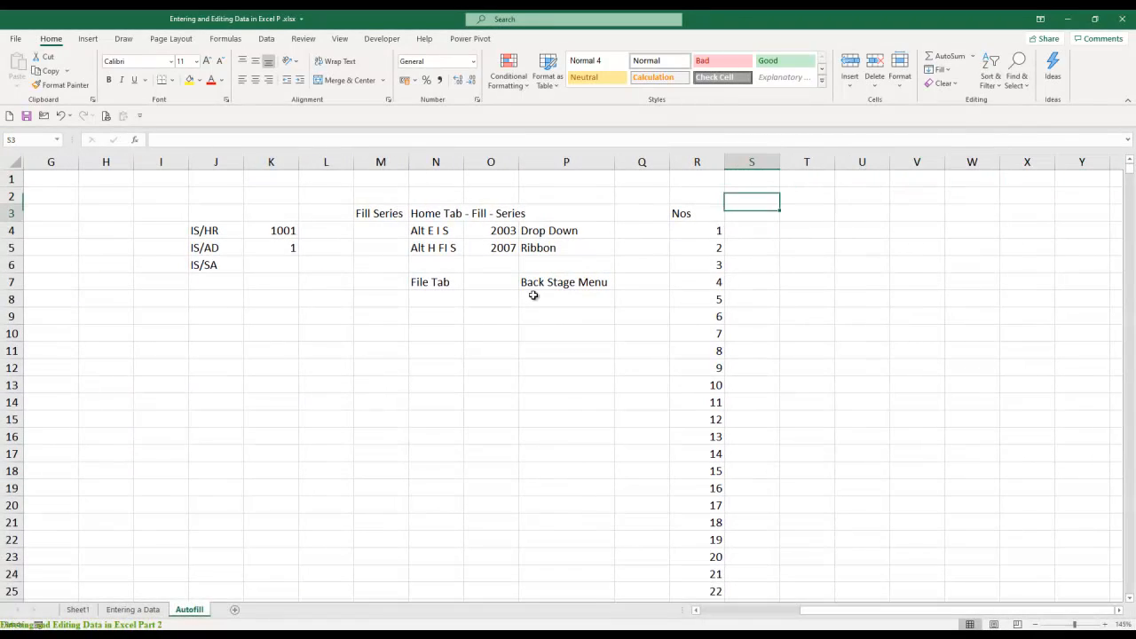
{"action": "key", "text": "Down"}
{"action": "key", "text": "Right"}
{"action": "type", "text": "Date"}
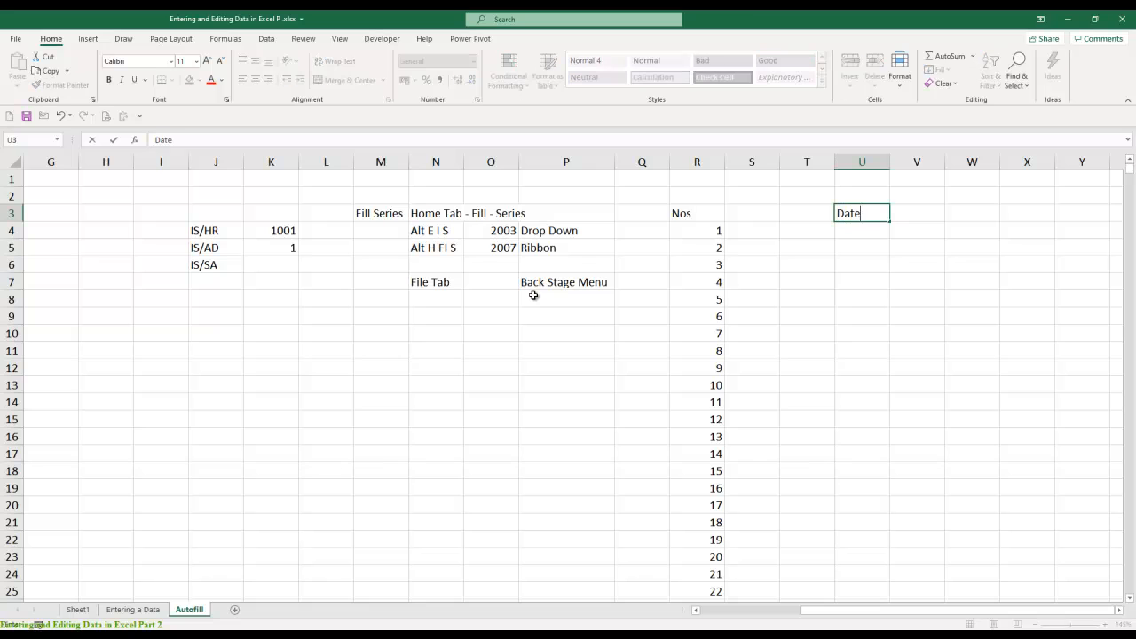
{"action": "key", "text": "Right"}
{"action": "key", "text": "Left"}
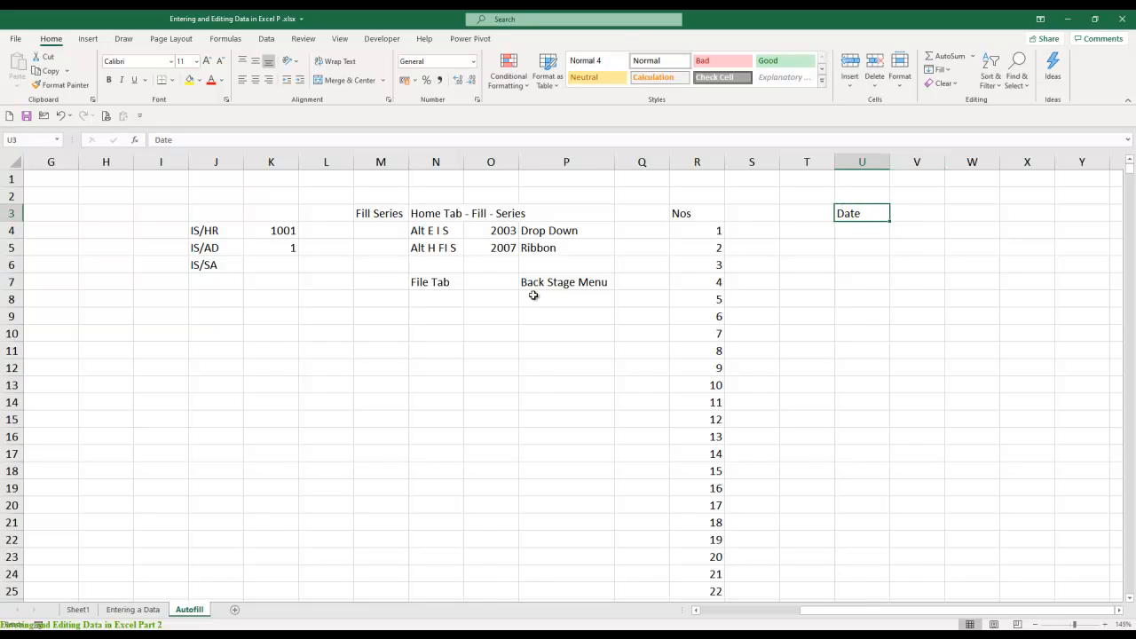
- Enter the heading Daily in V3 and correct its spelling
{"action": "key", "text": "Right"}
{"action": "type", "text": "Dailu"}
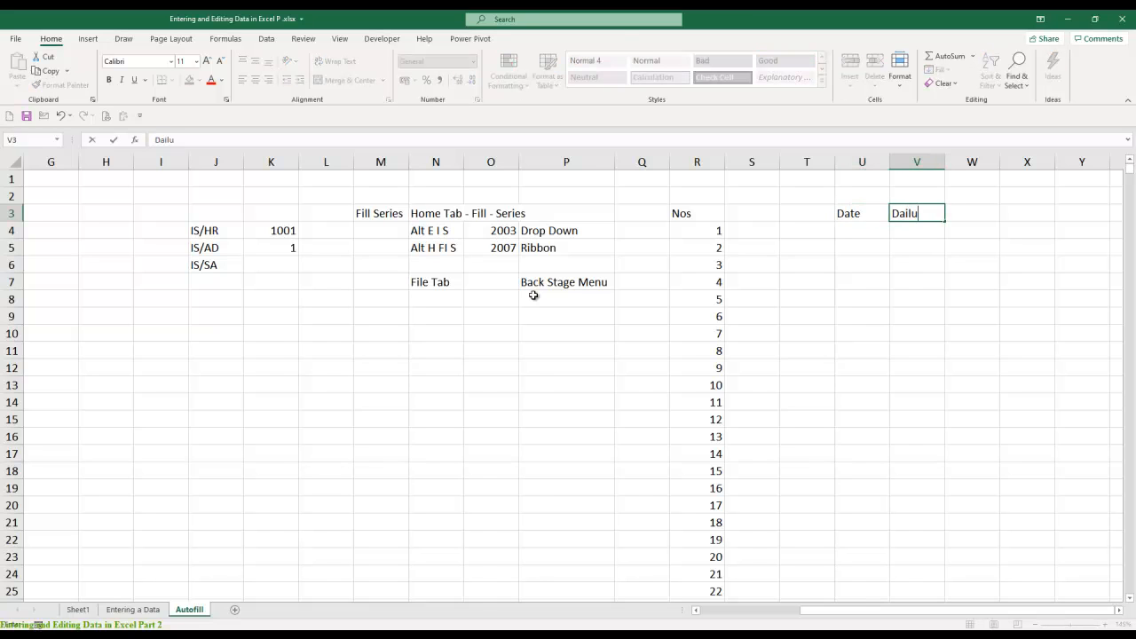
{"action": "key", "text": "Return"}
{"action": "key", "text": "Up"}
{"action": "key", "text": "F2"}
{"action": "key", "text": "BackSpace"}
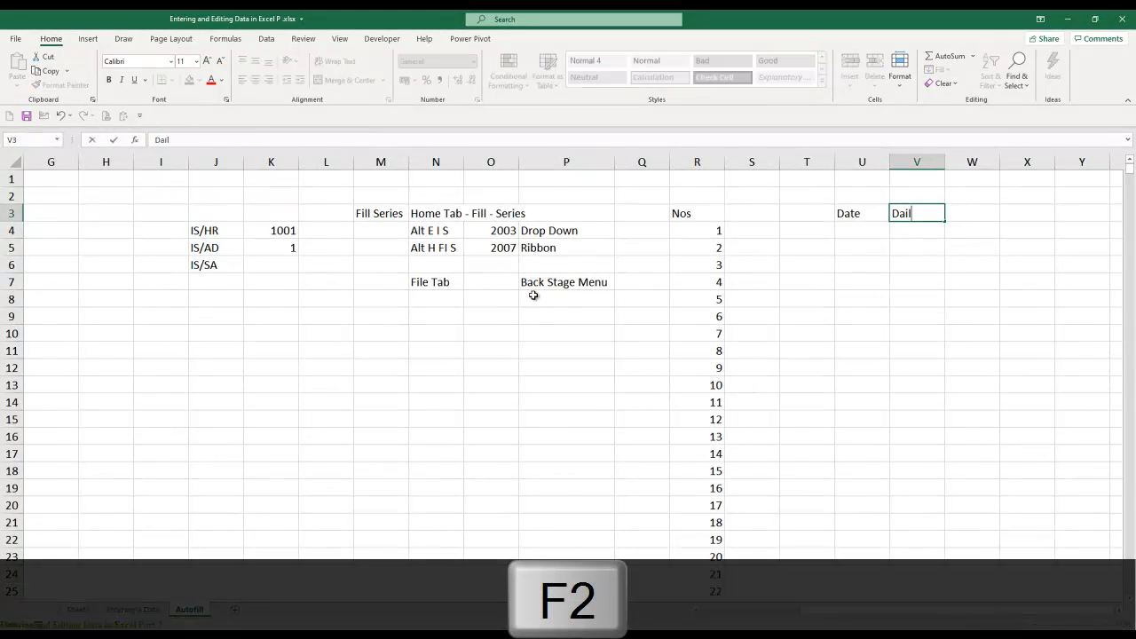
{"action": "type", "text": "y"}
{"action": "key", "text": "Return"}
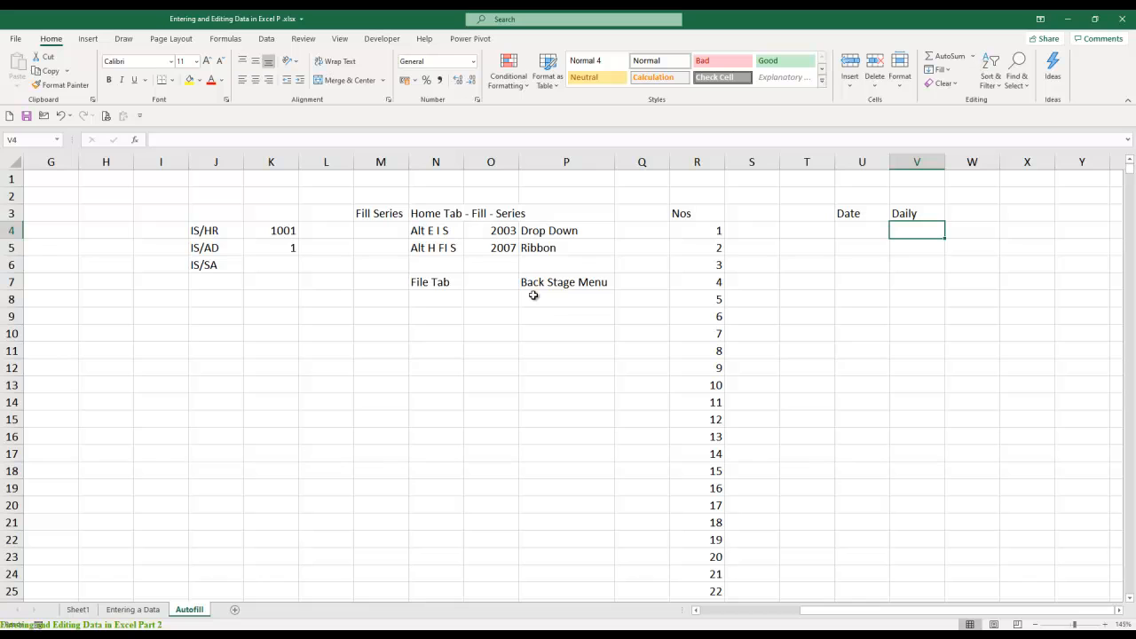
- Enter the start date 1-1-2014 in V4 under the Daily heading
{"action": "type", "text": "1-1-2014"}
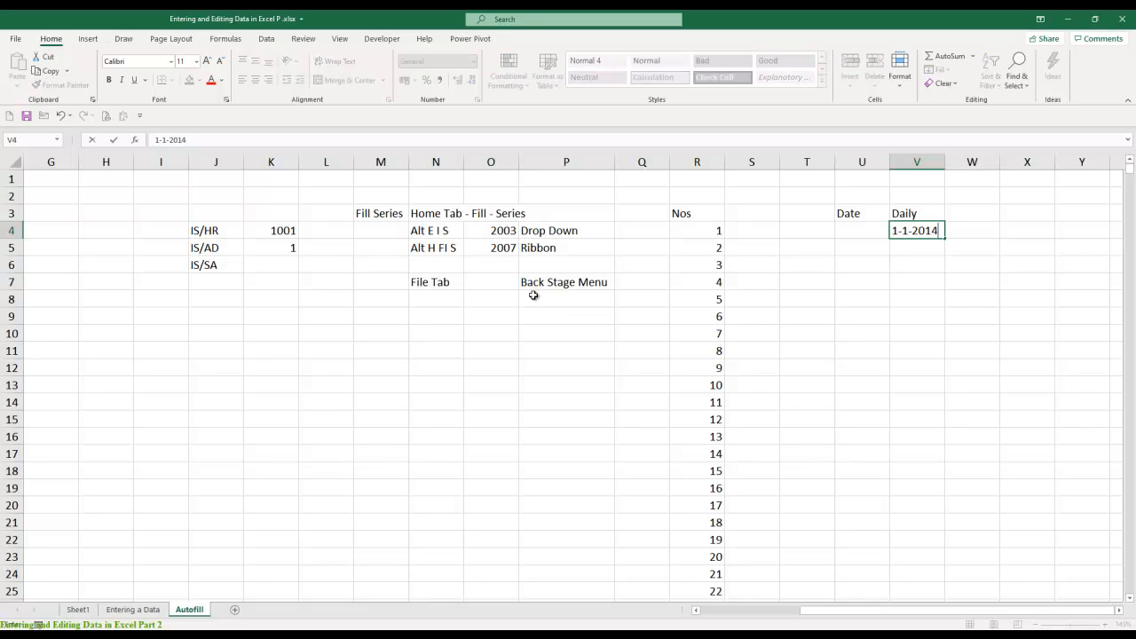
{"action": "key", "text": "Return"}
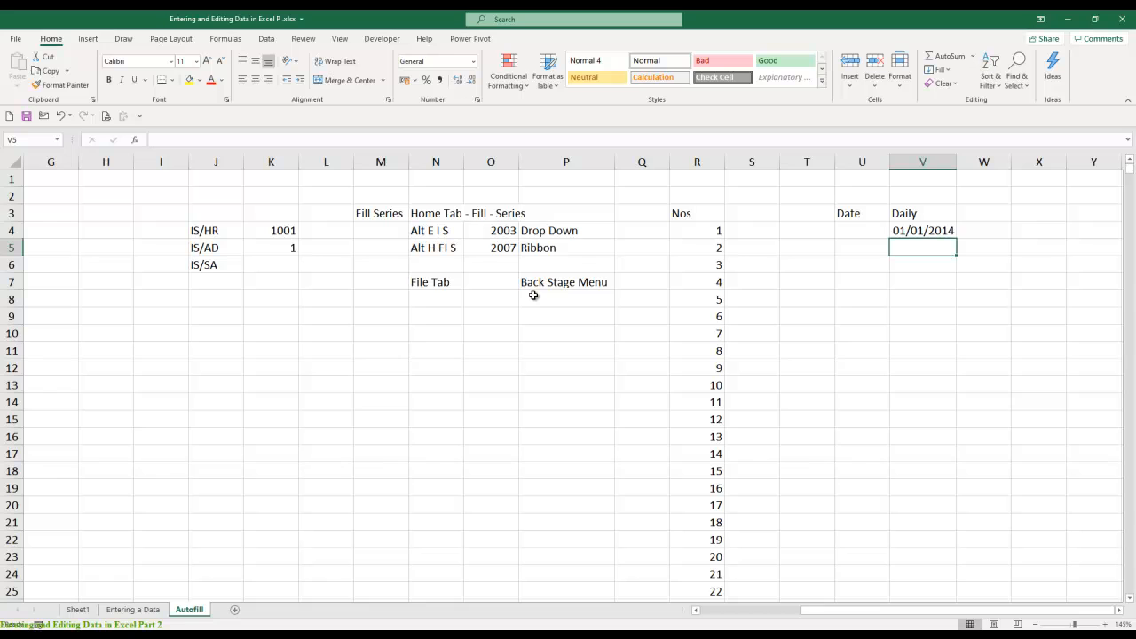
{"action": "key", "text": "Up"}
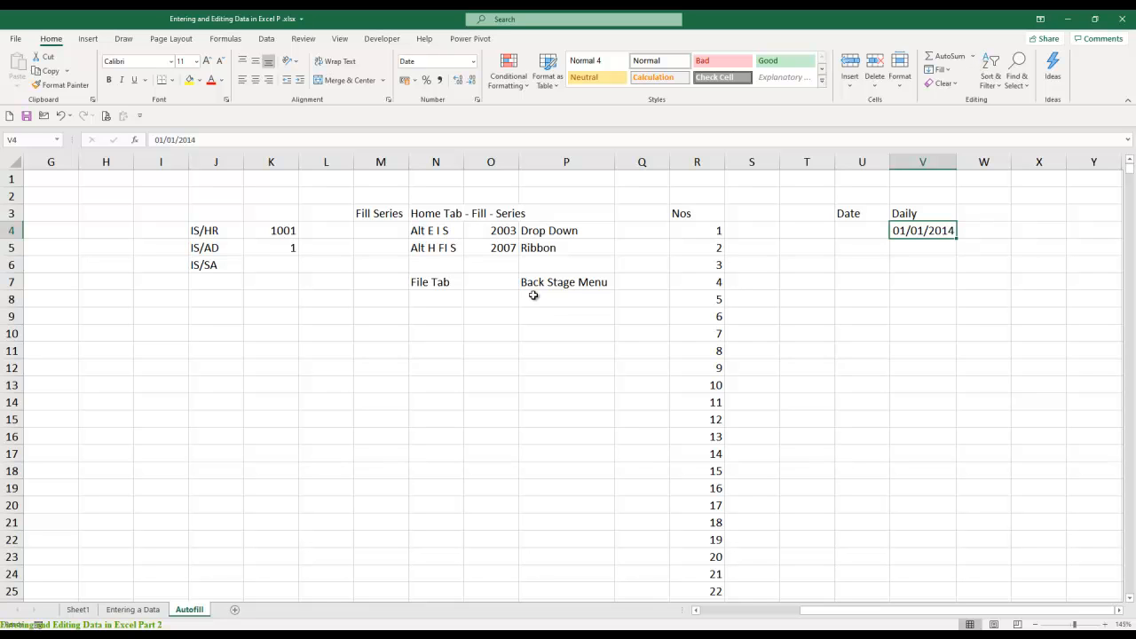
- Fill a date series by day down column V from V4 with stop value 31-12-2020, and check its last date
{"action": "key", "text": "alt+e"}
{"action": "key", "text": "i"}
{"action": "key", "text": "s"}
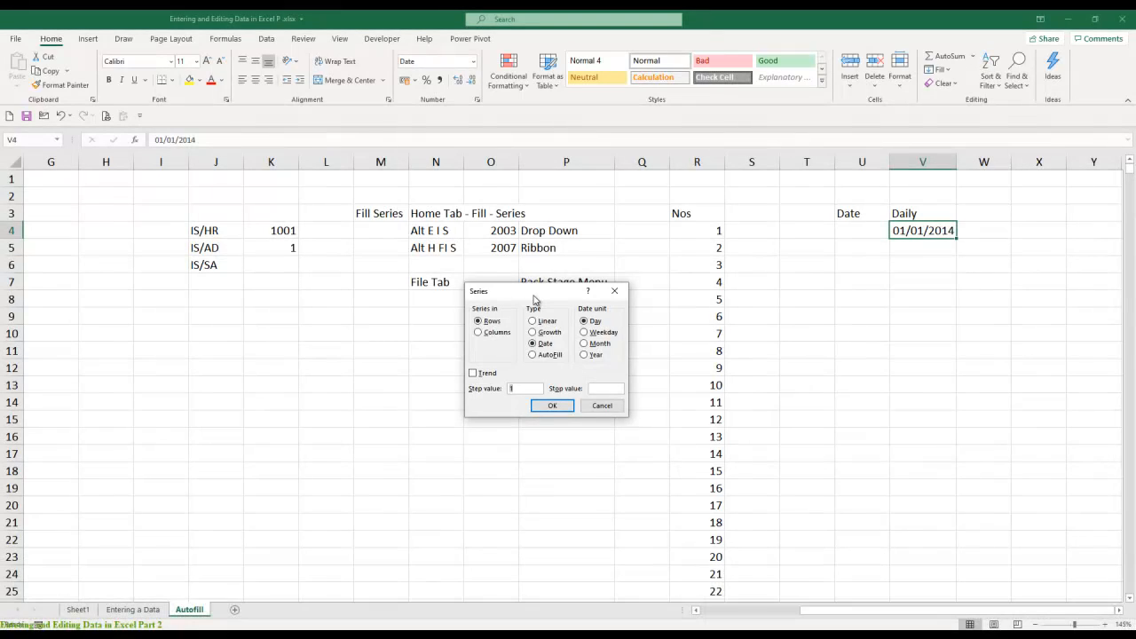
{"action": "key", "text": "alt+c"}
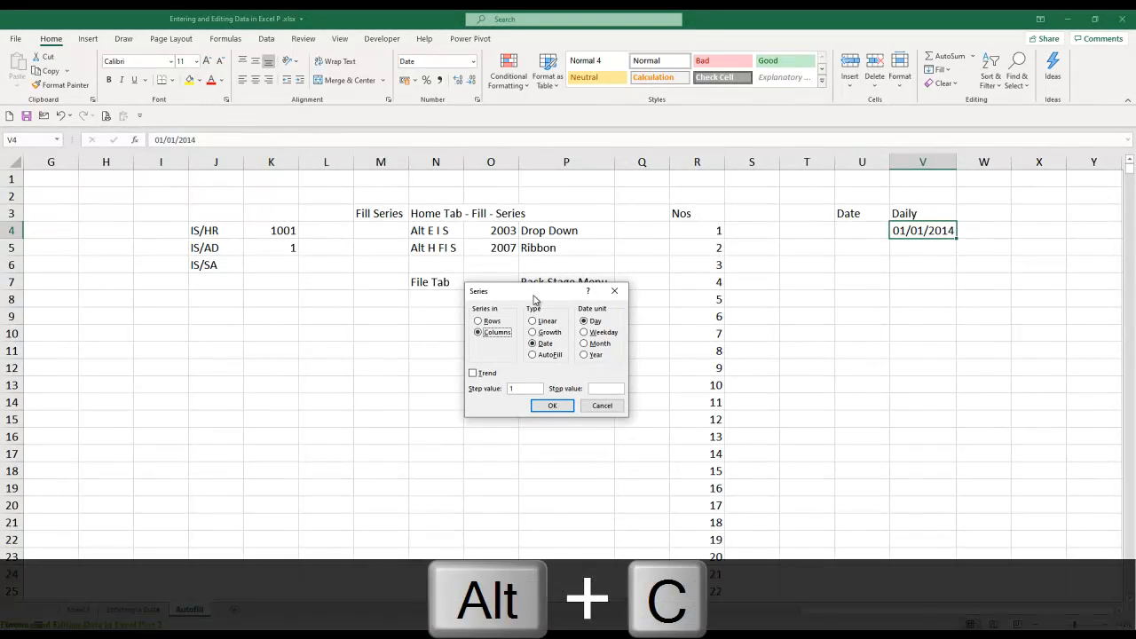
{"action": "key", "text": "Tab"}
{"action": "key", "text": "Tab"}
{"action": "key", "text": "Tab"}
{"action": "key", "text": "Tab"}
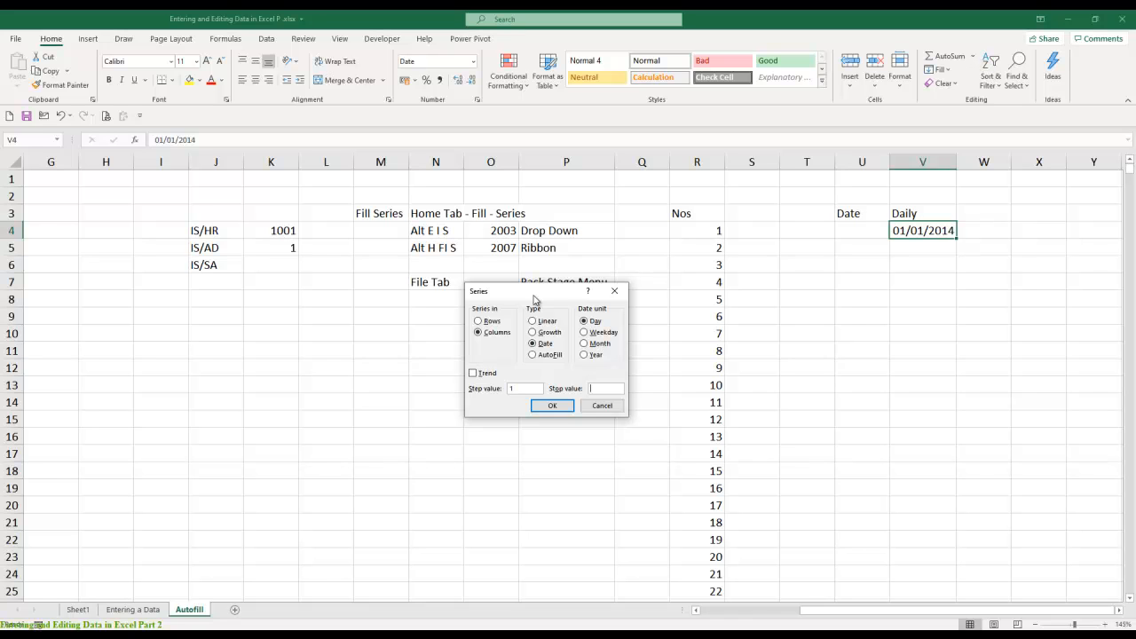
{"action": "type", "text": "31-15"}
{"action": "key", "text": "BackSpace"}
{"action": "type", "text": "2-2020"}
{"action": "key", "text": "Return"}
{"action": "key", "text": "ctrl+Down"}
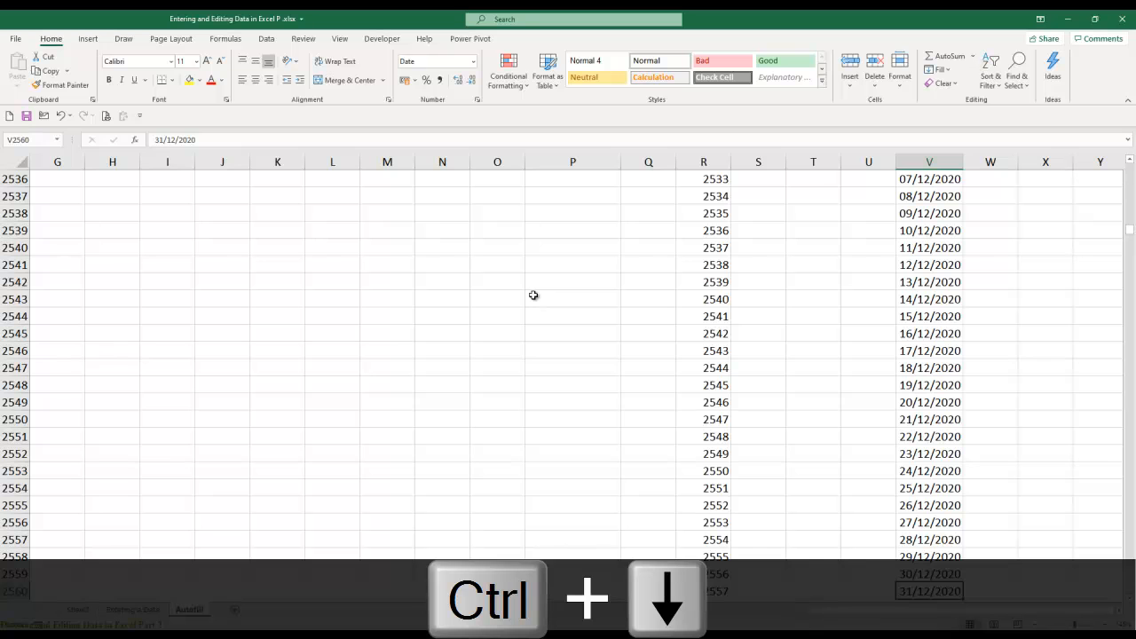
{"action": "key", "text": "ctrl+Up"}
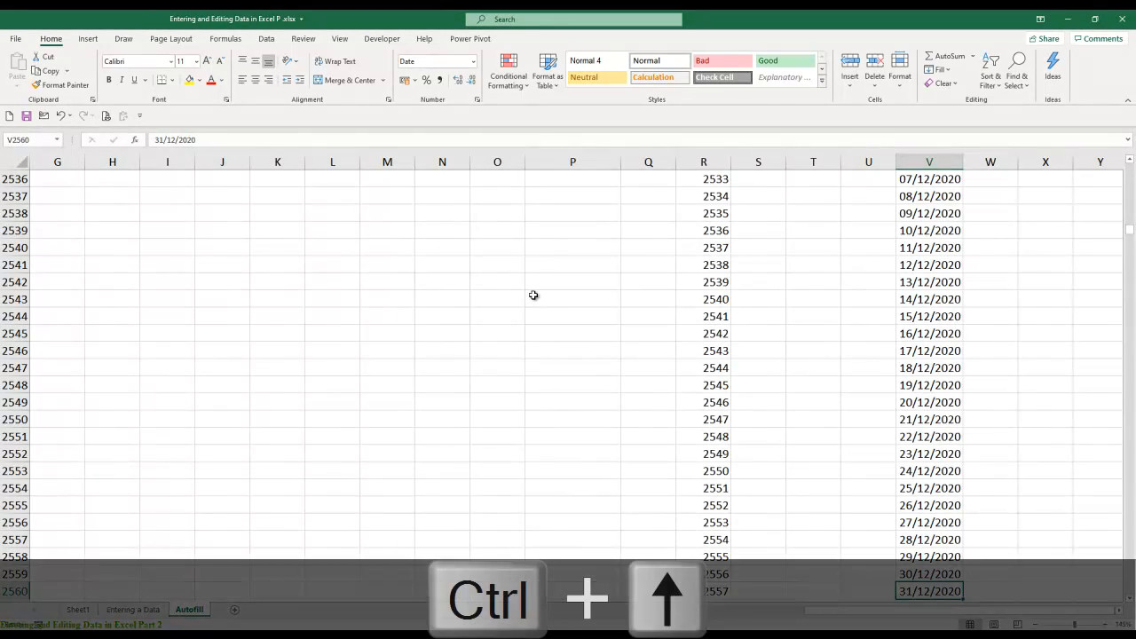
- Enter the heading Weekday in X3, two columns beyond the Daily dates
{"action": "key", "text": "ctrl+Up"}
{"action": "key", "text": "Right"}
{"action": "key", "text": "Right"}
{"action": "key", "text": "Right"}
{"action": "key", "text": "Right"}
{"action": "key", "text": "Right"}
{"action": "key", "text": "Right"}
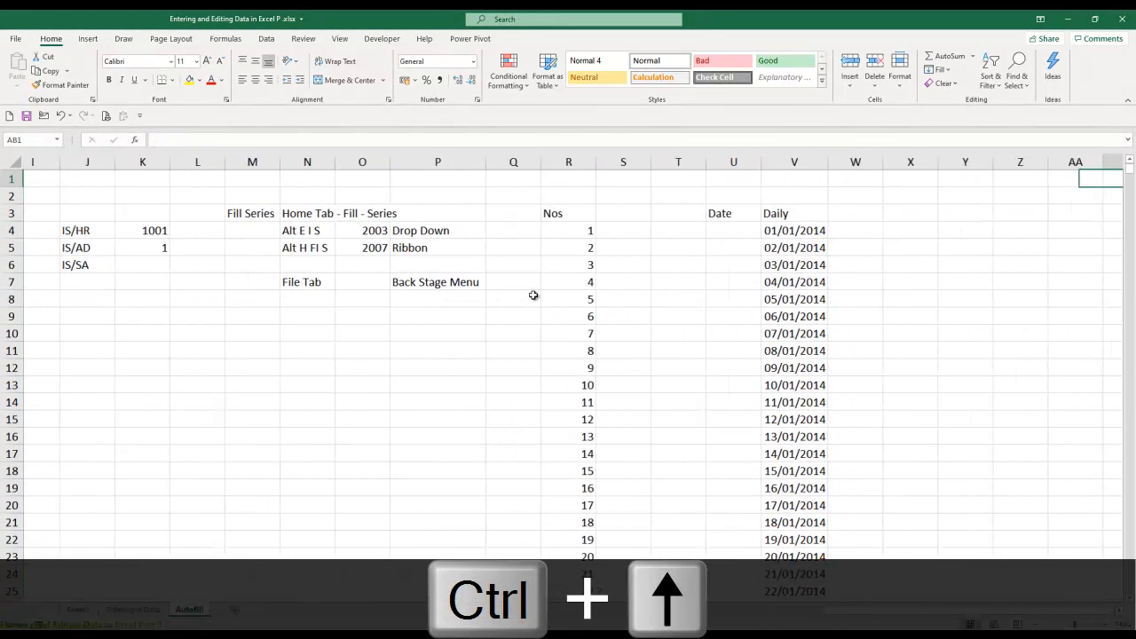
{"action": "key", "text": "Left"}
{"action": "key", "text": "Left"}
{"action": "key", "text": "Left"}
{"action": "key", "text": "Left"}
{"action": "key", "text": "Down"}
{"action": "key", "text": "Down"}
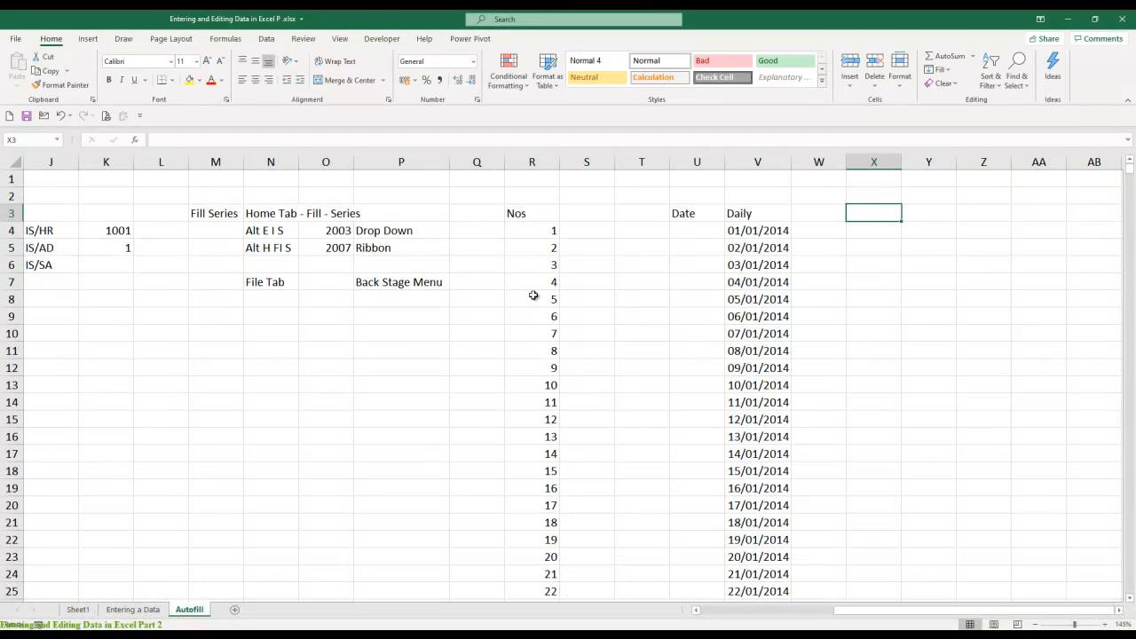
{"action": "type", "text": "Weekday"}
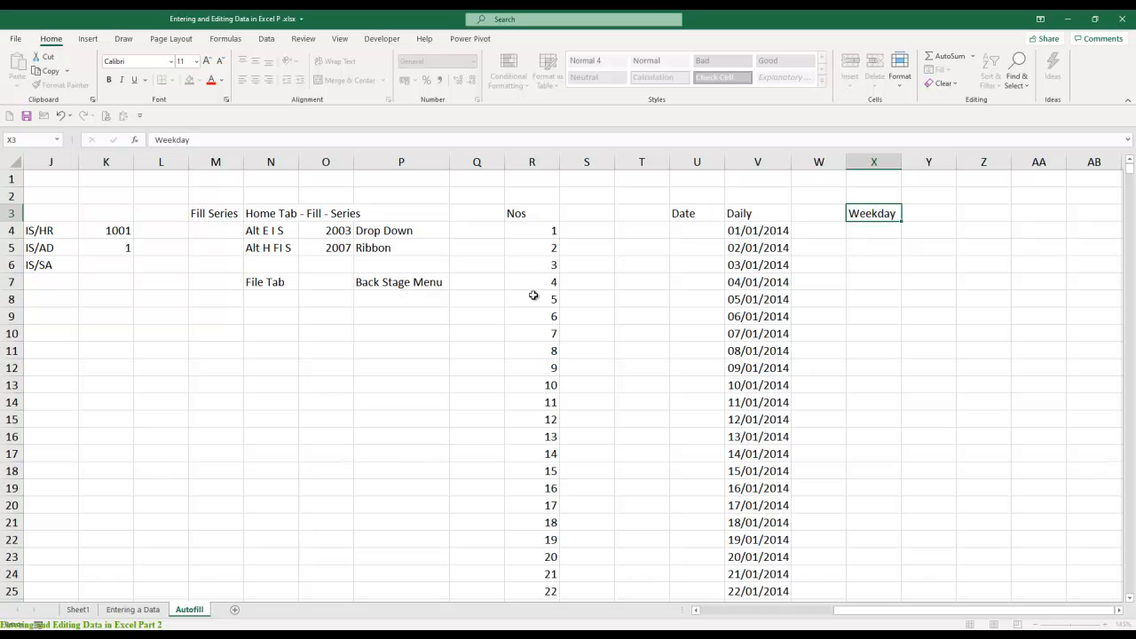
{"action": "key", "text": "Return"}
- Add the note M TO F in X2 above the Weekday heading
{"action": "key", "text": "Up"}
{"action": "key", "text": "Up"}
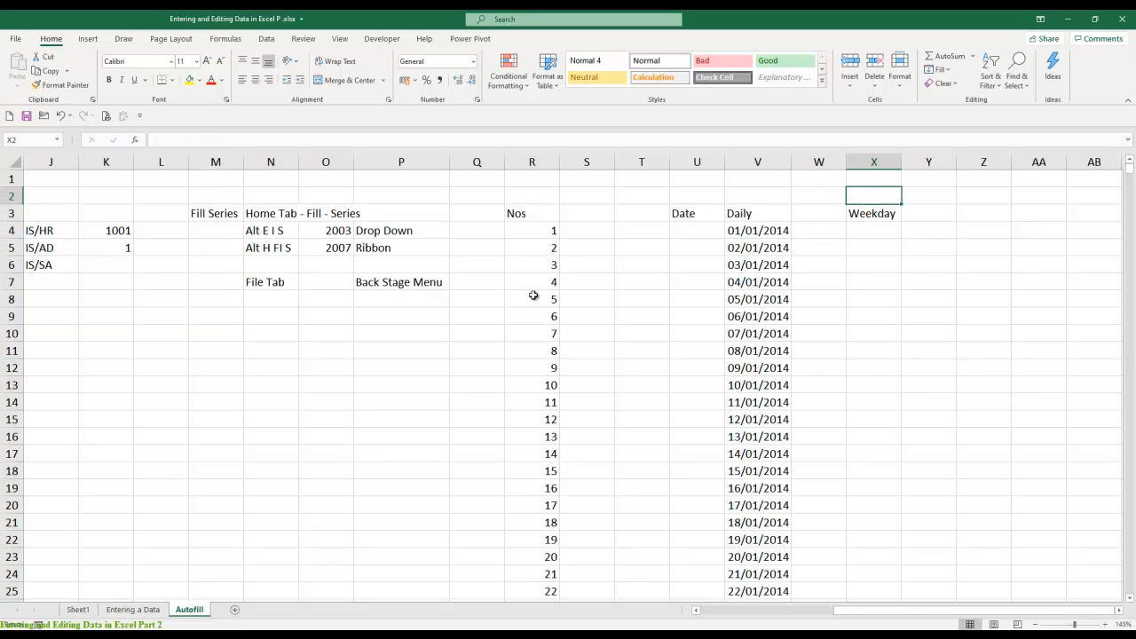
{"action": "type", "text": "M TO F"}
{"action": "key", "text": "Return"}
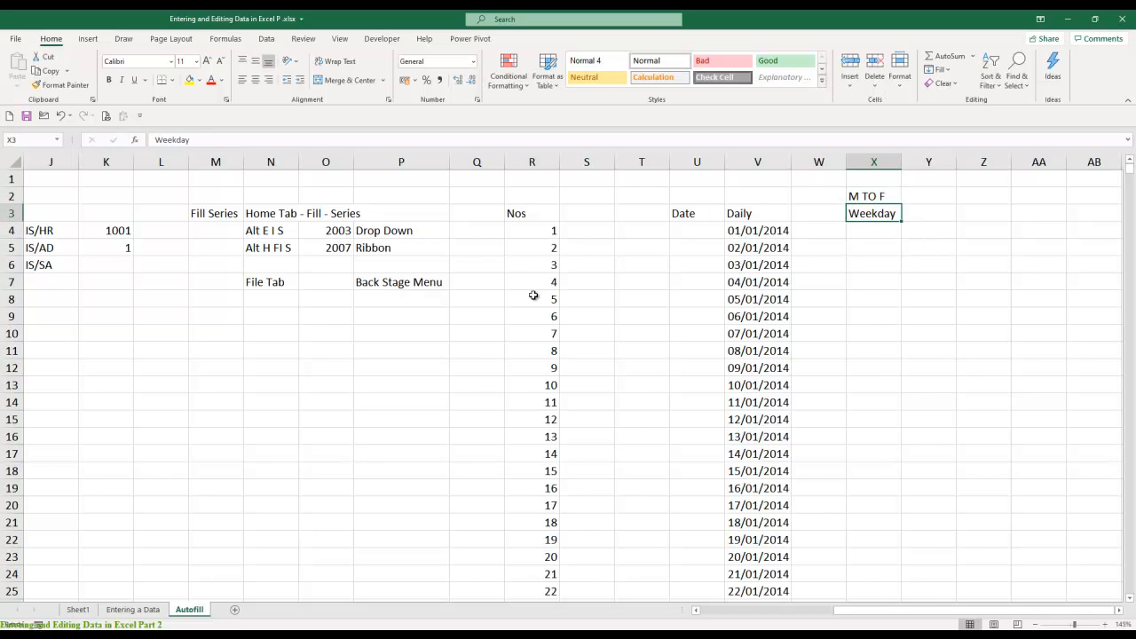
{"action": "key", "text": "Return"}
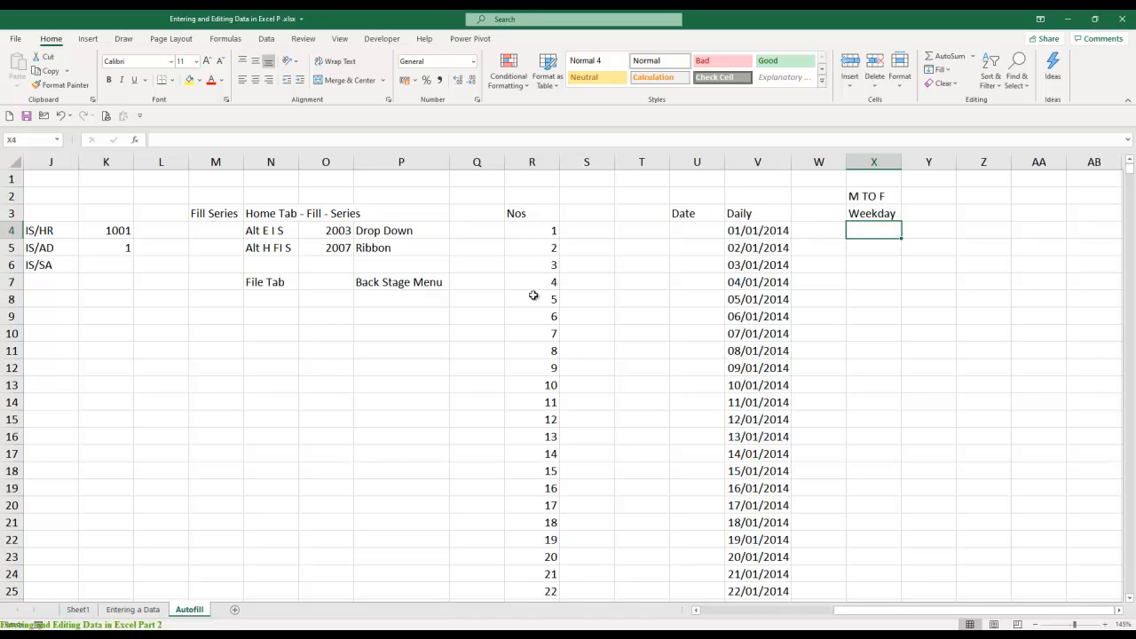
- Enter the start date 1-1-2014 in X4 under the Weekday heading
{"action": "type", "text": "1-1-2014"}
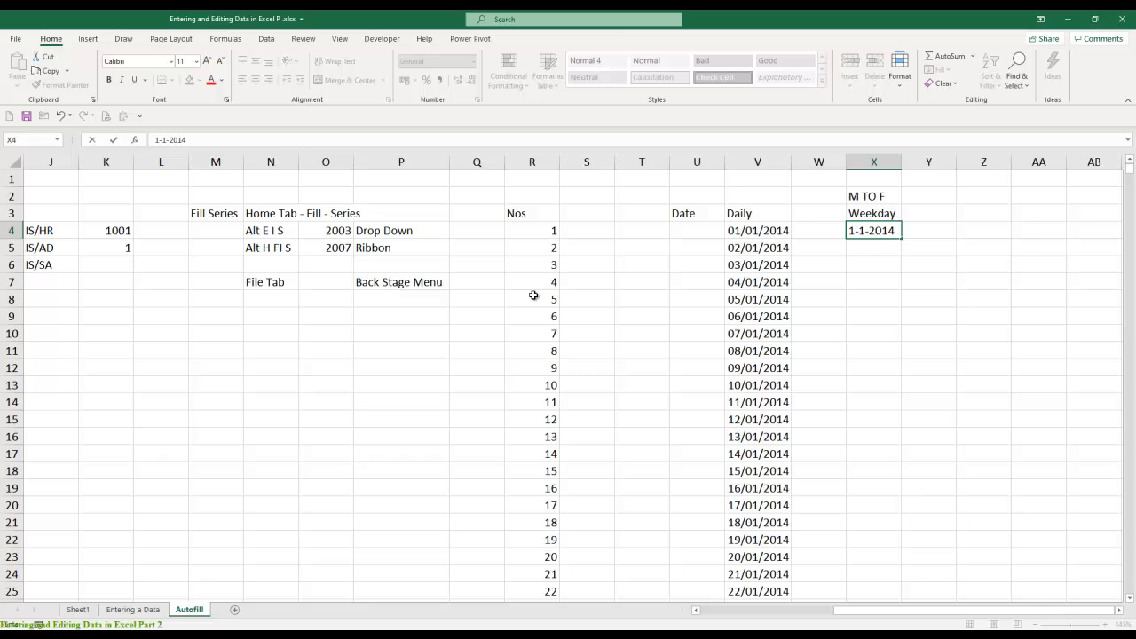
{"action": "key", "text": "Return"}
{"action": "key", "text": "Up"}
- Fill a date series by weekday down column X from X4 with stop value 31-12-2014, and look over its first dates
{"action": "key", "text": "alt+e"}
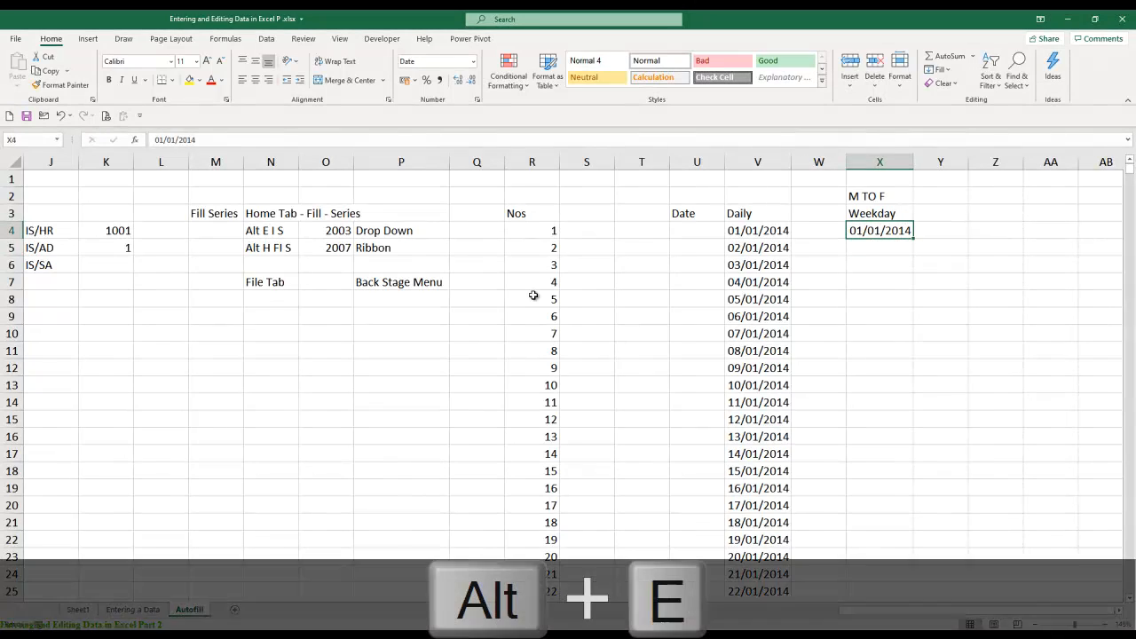
{"action": "key", "text": "i"}
{"action": "key", "text": "s"}
{"action": "key", "text": "alt+c"}
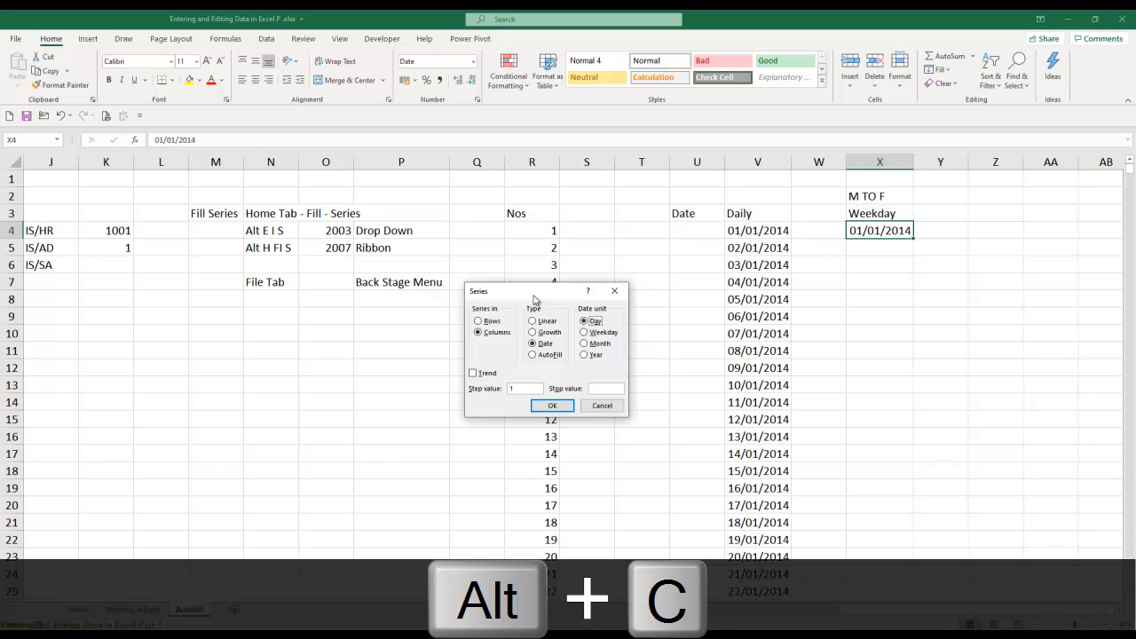
{"action": "key", "text": "alt+w"}
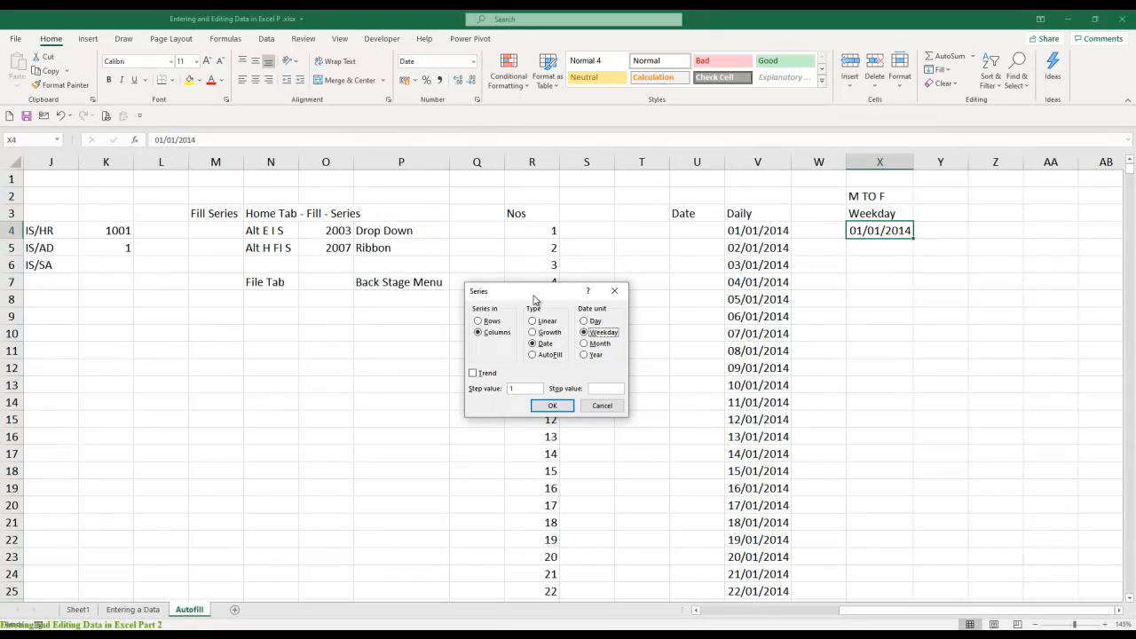
{"action": "key", "text": "Tab"}
{"action": "key", "text": "Tab"}
{"action": "type", "text": "31-12-2014"}
{"action": "key", "text": "ctrl+Return"}
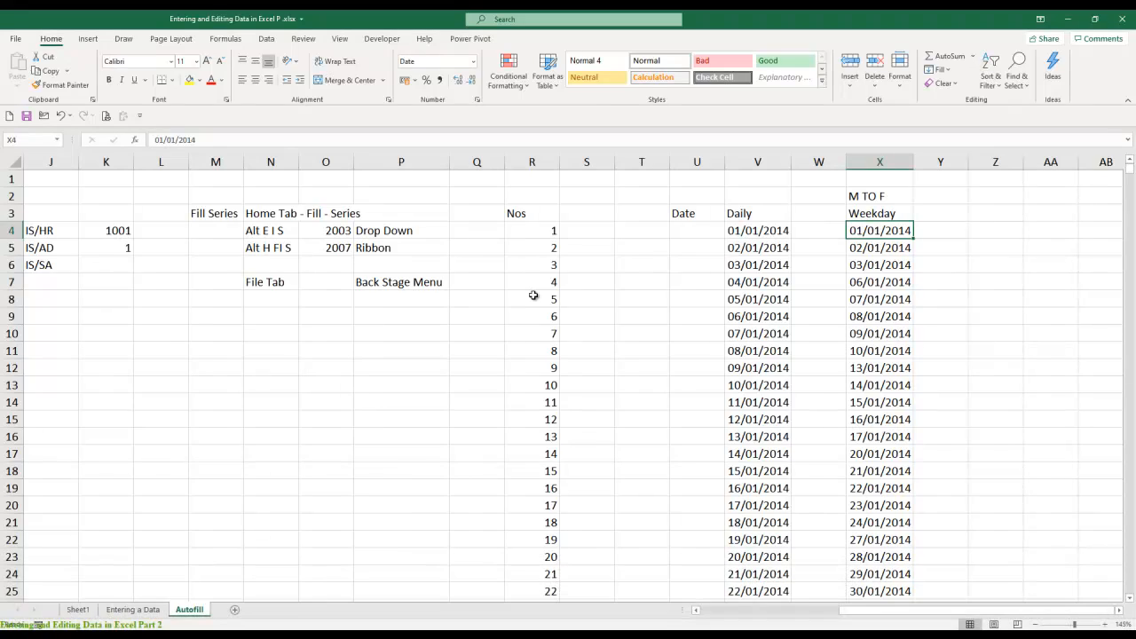
{"action": "key", "text": "Down"}
{"action": "key", "text": "Down"}
{"action": "key", "text": "Down"}
{"action": "key", "text": "Down"}
{"action": "key", "text": "Down"}
{"action": "key", "text": "Down"}
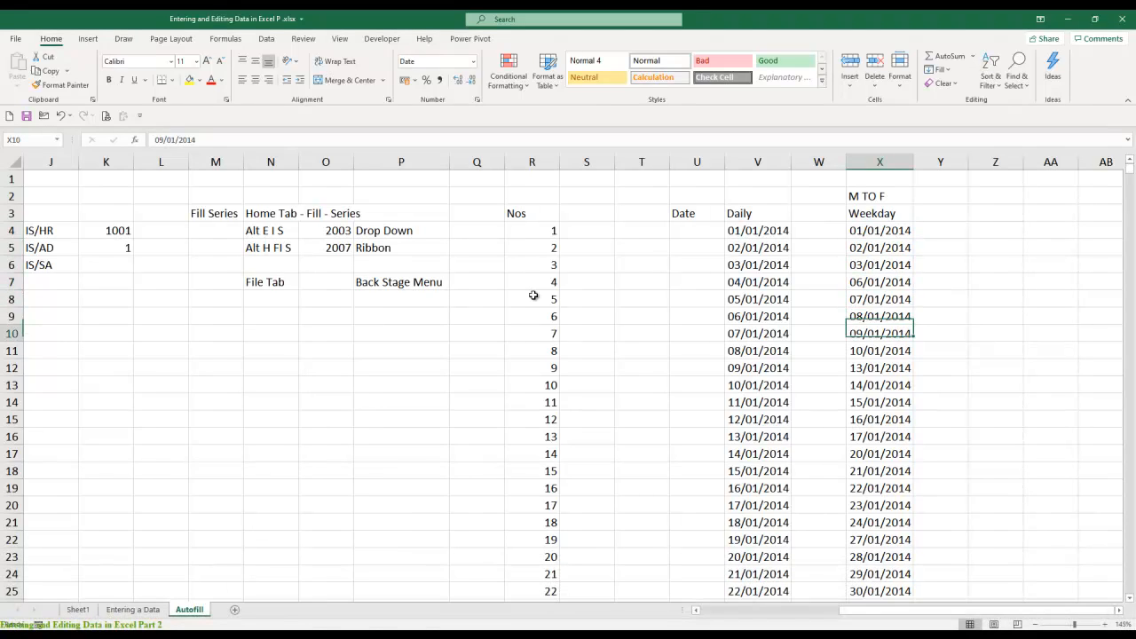
{"action": "key", "text": "Up"}
{"action": "key", "text": "Up"}
{"action": "key", "text": "Up"}
{"action": "key", "text": "Up"}
{"action": "key", "text": "Up"}
{"action": "key", "text": "Up"}
- Enter =TEXT(X4,"DDDD") in Y4 to show the full day name of the first weekday date
{"action": "key", "text": "Right"}
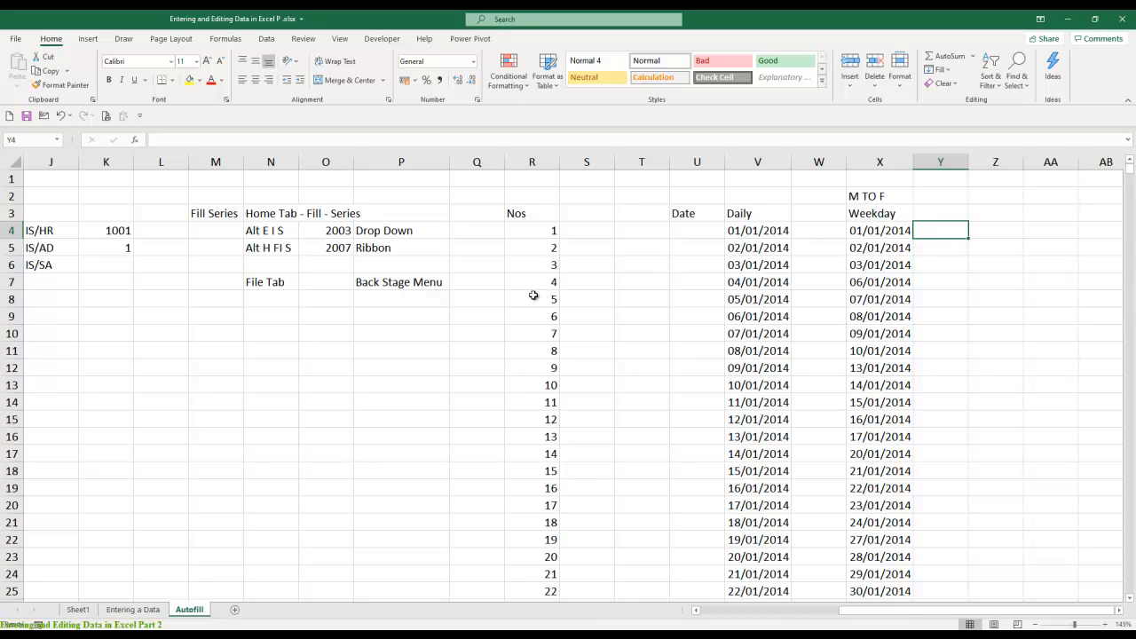
{"action": "type", "text": "=text"}
{"action": "key", "text": "Tab"}
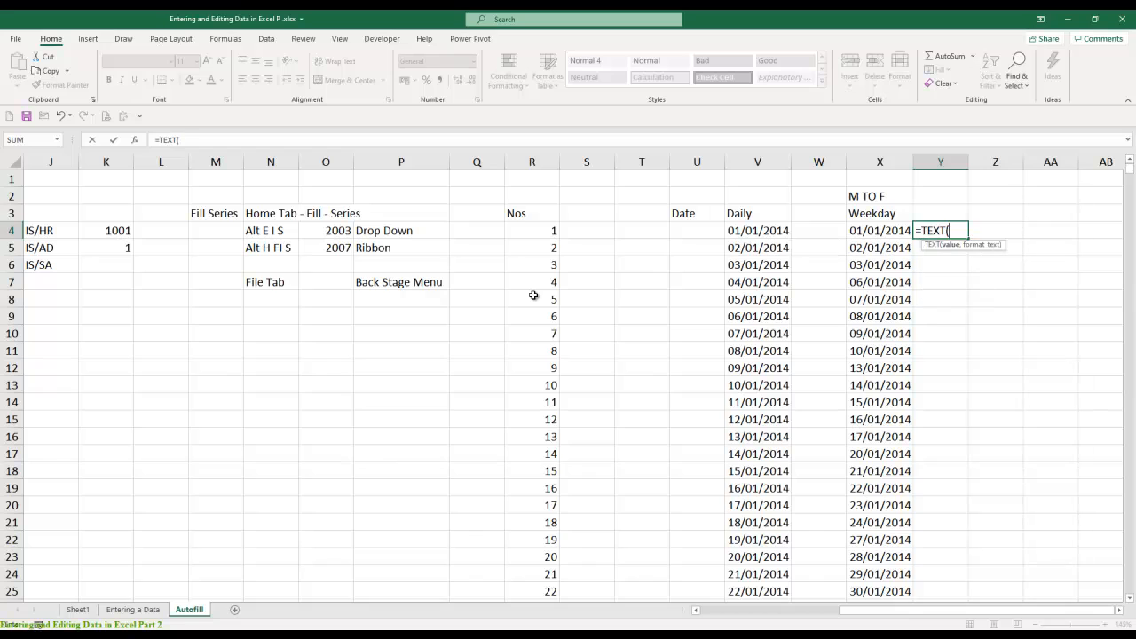
{"action": "key", "text": "Left"}
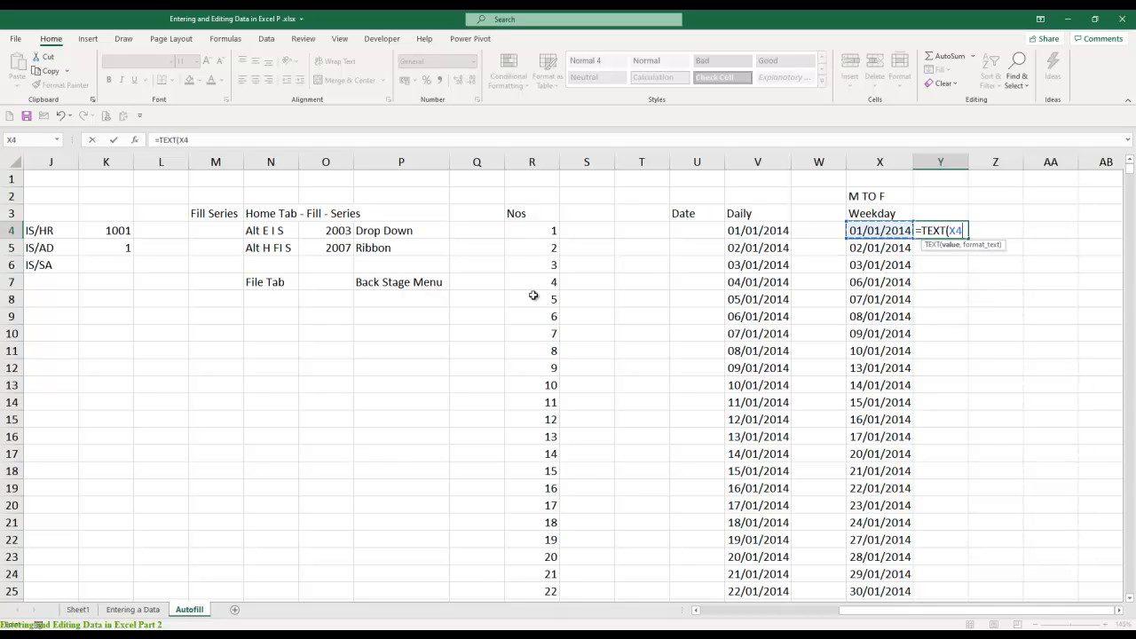
{"action": "type", "text": ",\""}
{"action": "type", "text": "DDD"}
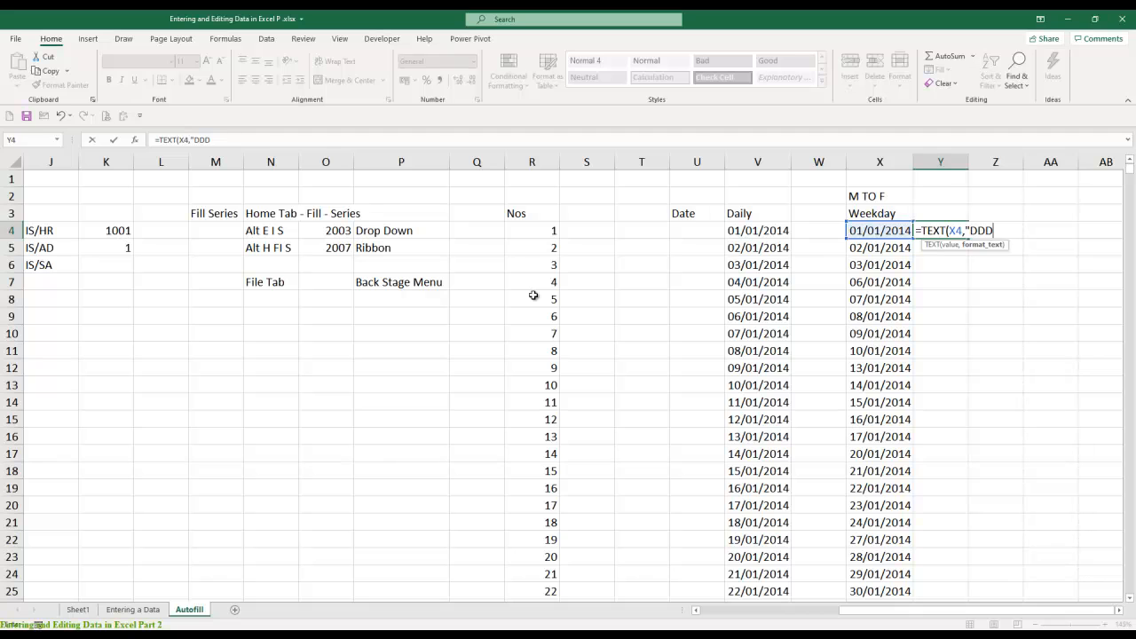
{"action": "type", "text": "D\""}
{"action": "key", "text": "ctrl+Return"}
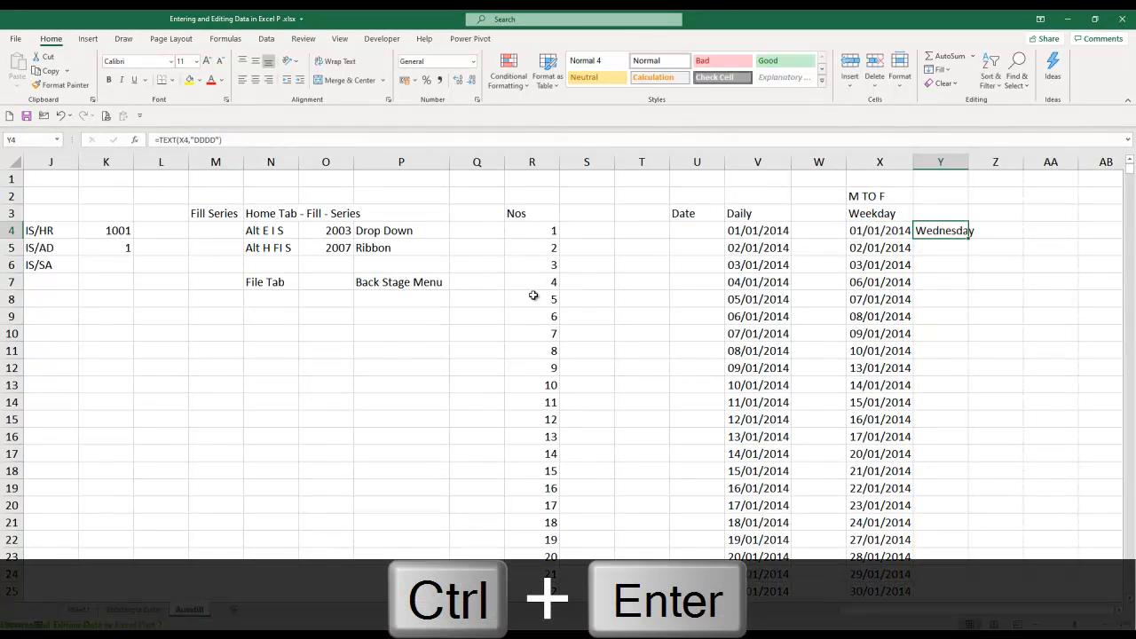
- Autofit the width of column Y to the day name in Y4
{"action": "key", "text": "alt+o"}
{"action": "key", "text": "c"}
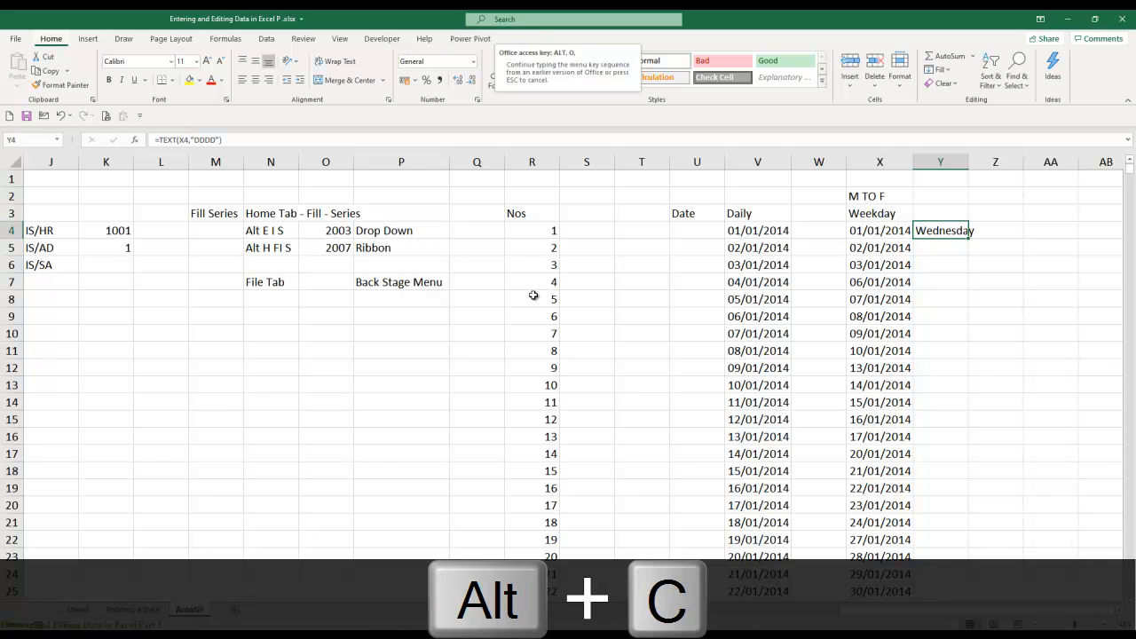
{"action": "key", "text": "a"}
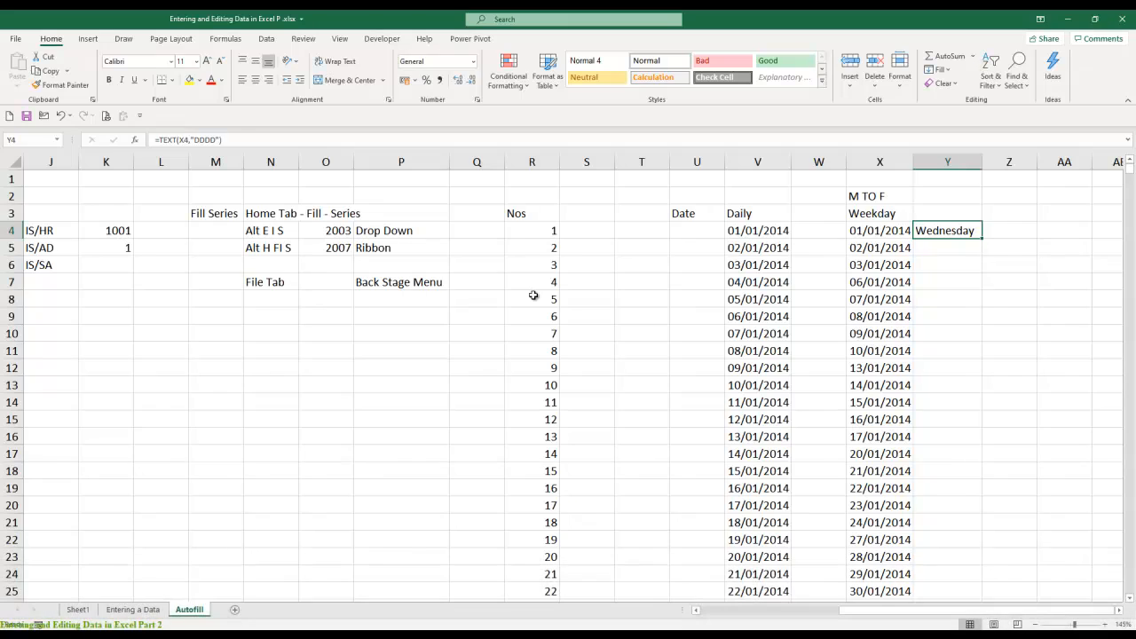
{"action": "key", "text": "ctrl+c"}
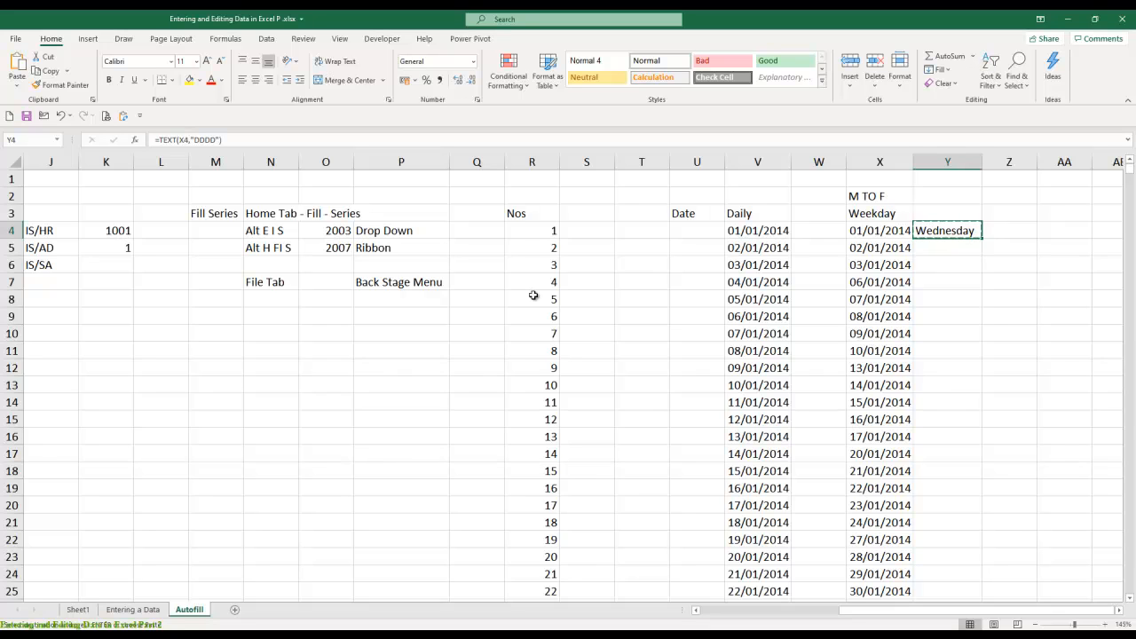
{"action": "key", "text": "Escape"}
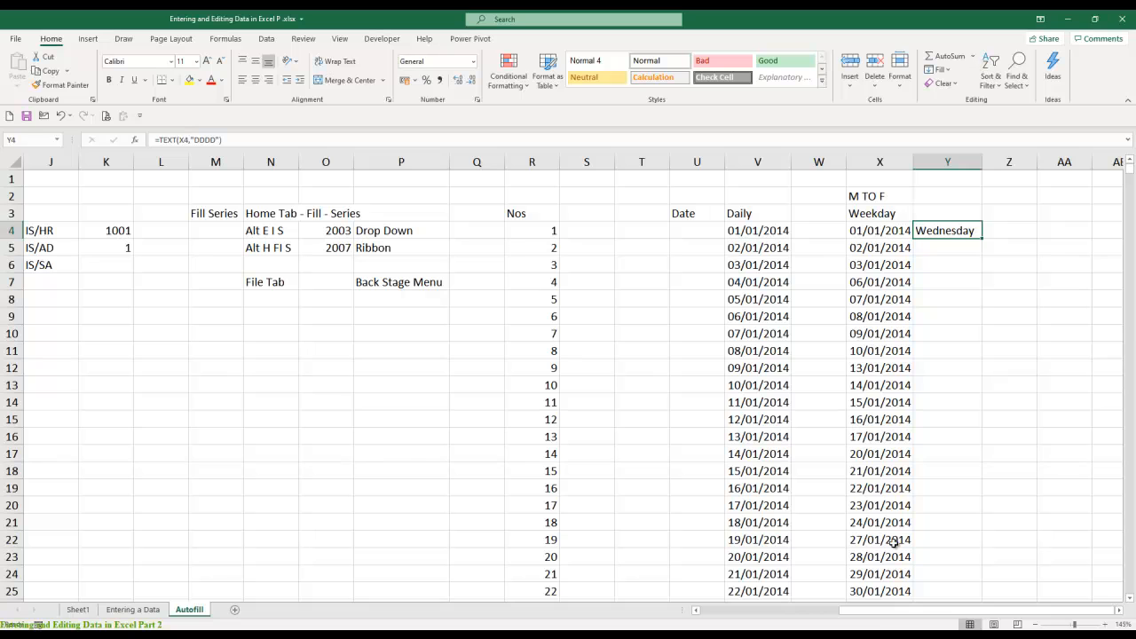
{"action": "left_click_drag", "start_coordinate": [874, 614], "coordinate": [703, 619]}
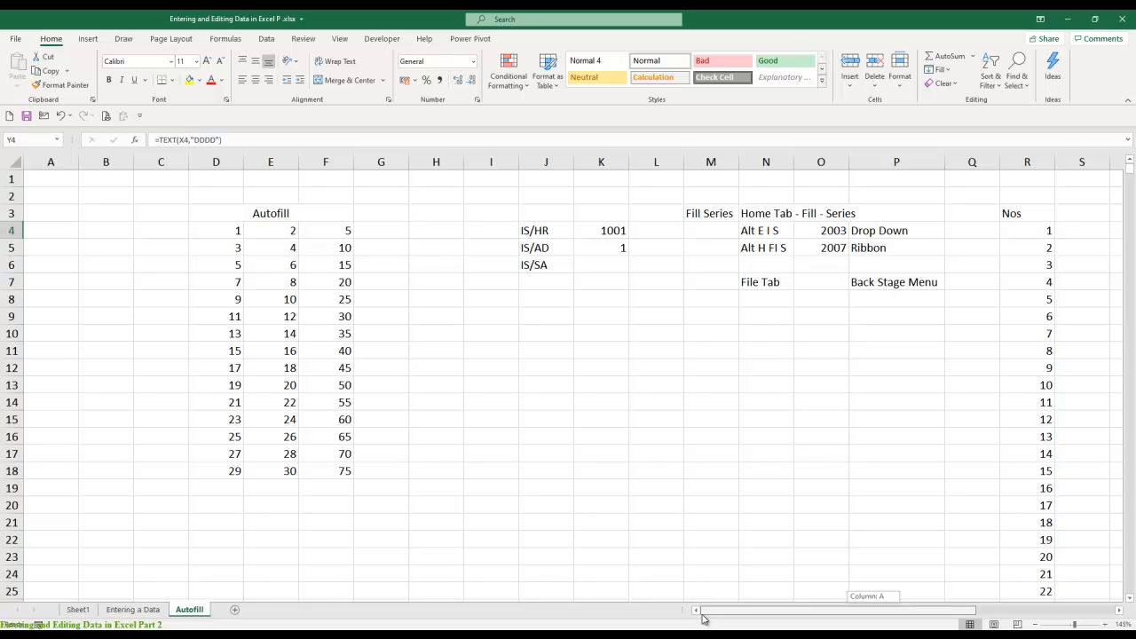
{"action": "left_click_drag", "start_coordinate": [703, 619], "coordinate": [899, 611]}
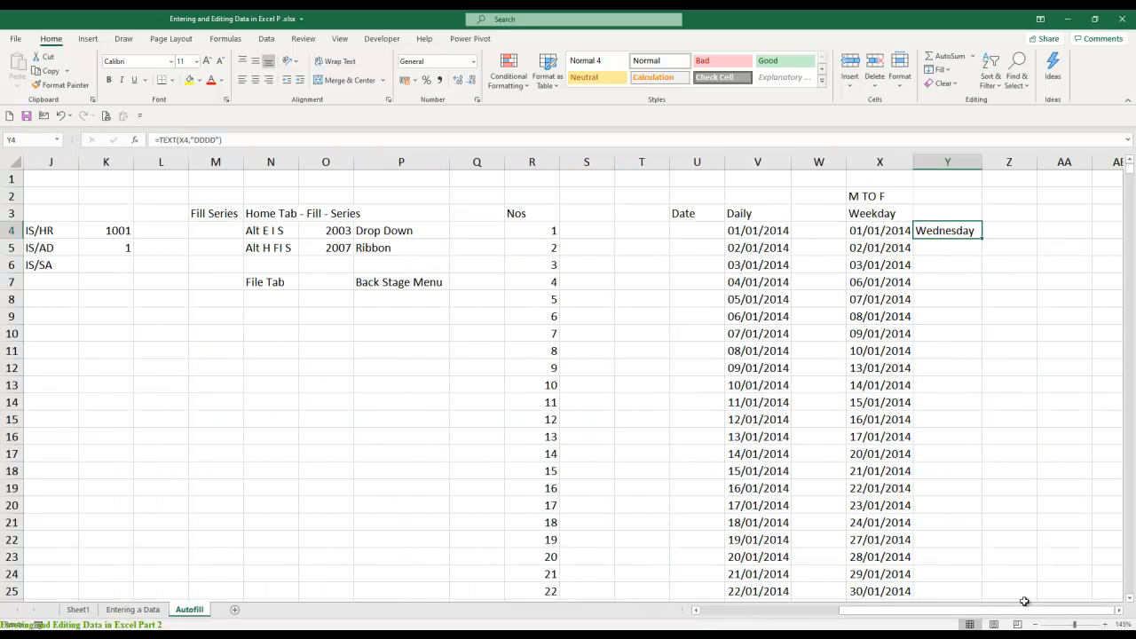
- Fill the day-name formula from Y4 down column Y beside the weekday dates, and check both ends of the filled range
{"action": "left_click", "coordinate": [881, 231]}
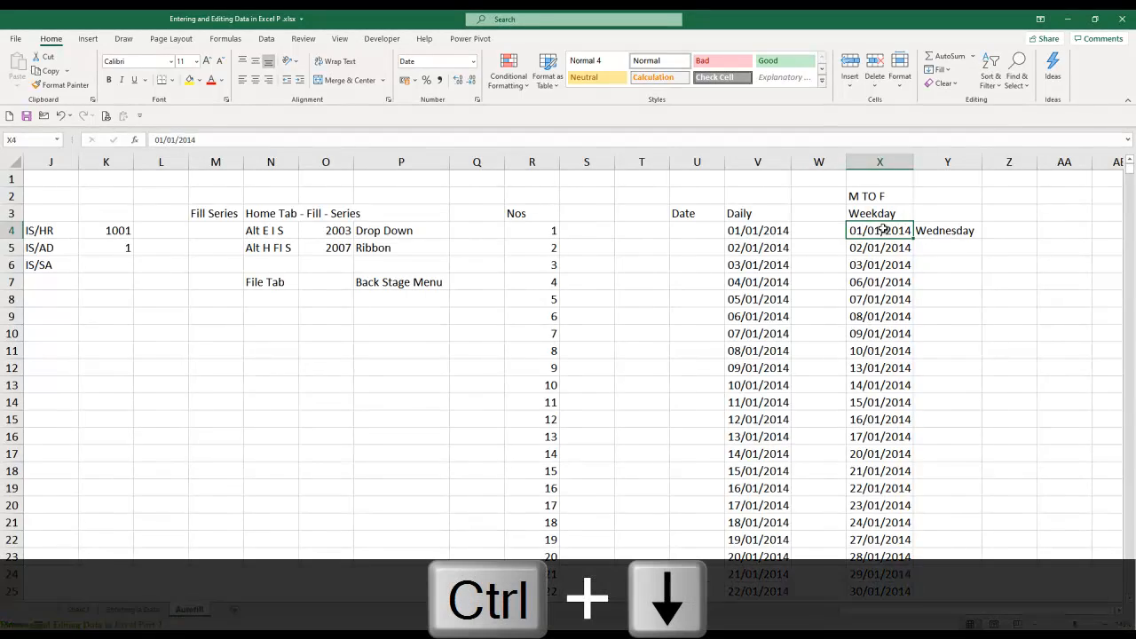
{"action": "key", "text": "ctrl+Down"}
{"action": "key", "text": "ctrl+Up"}
{"action": "key", "text": "Right"}
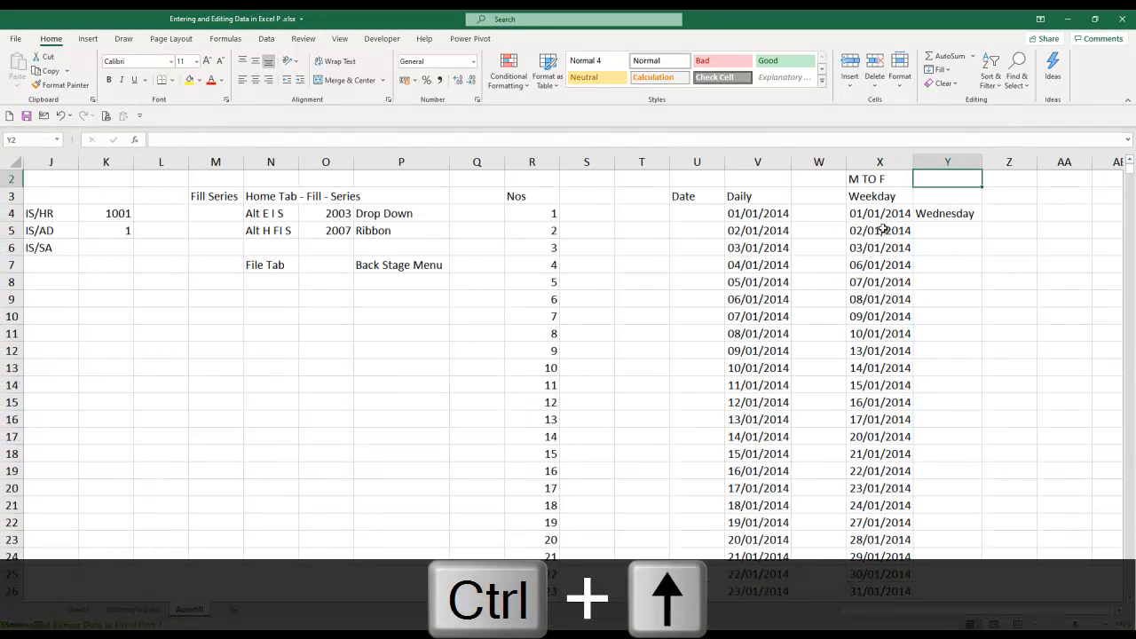
{"action": "key", "text": "Down"}
{"action": "key", "text": "Down"}
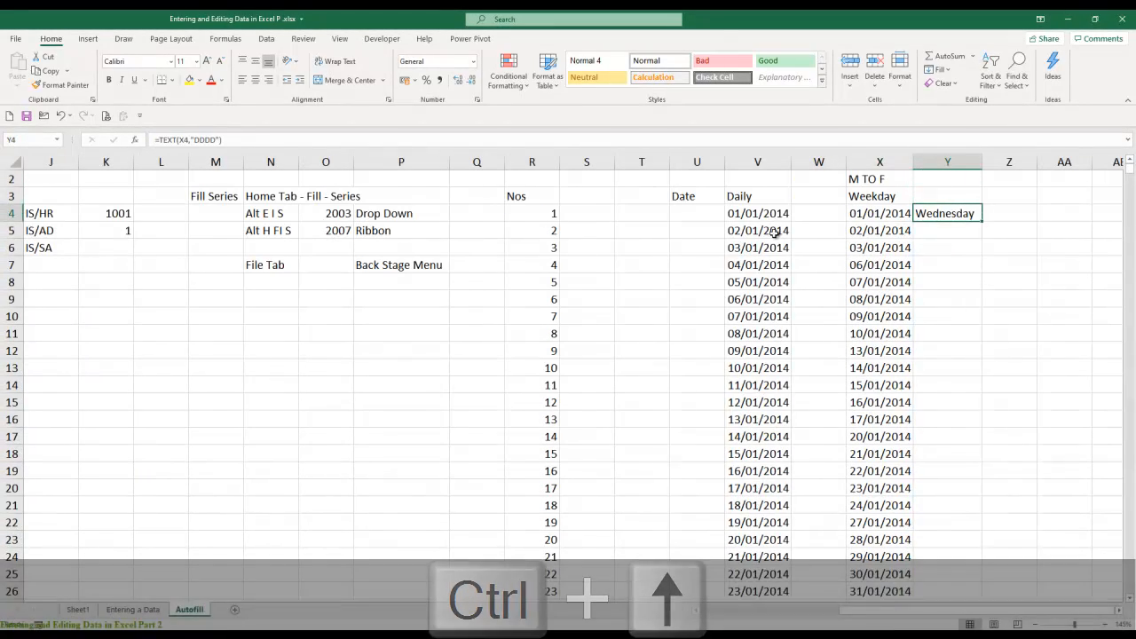
{"action": "double_click", "coordinate": [984, 223]}
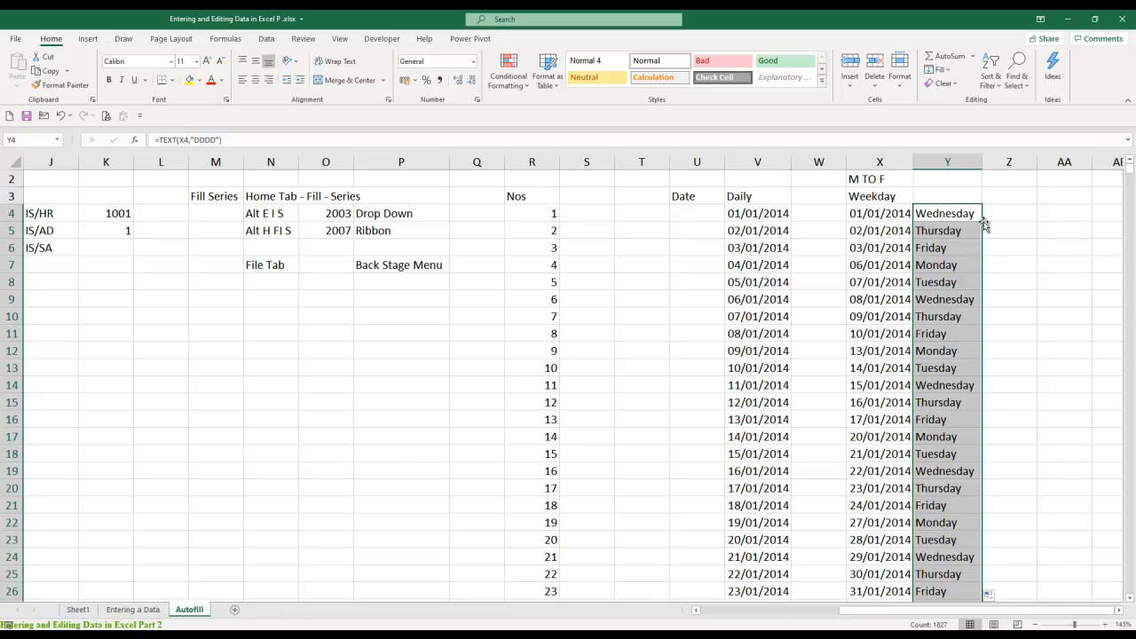
{"action": "key", "text": "ctrl+Down"}
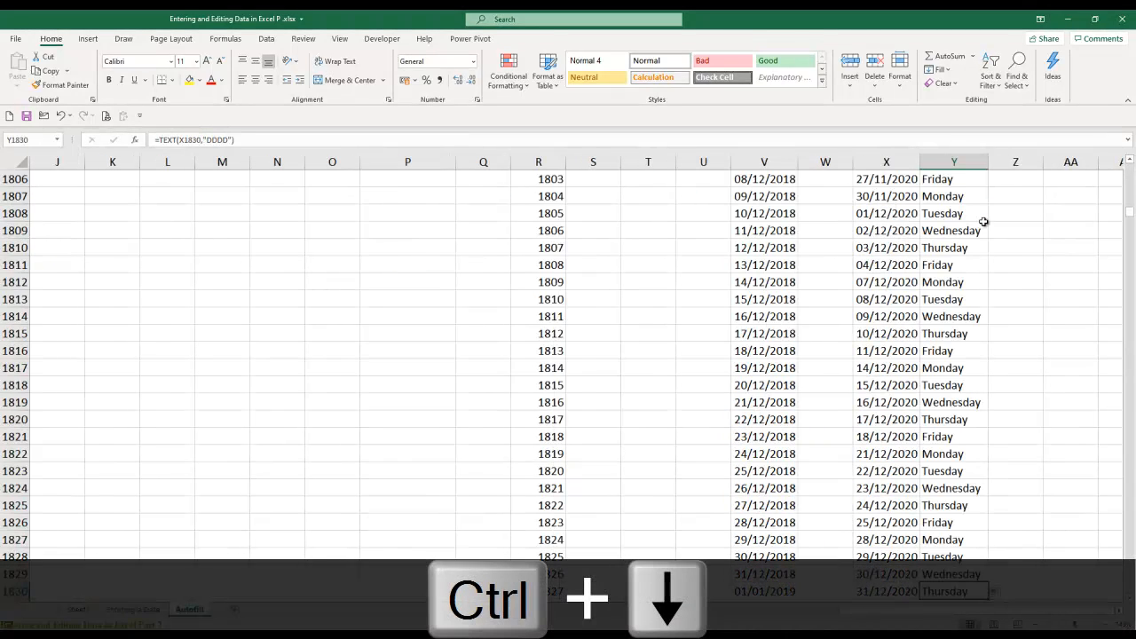
{"action": "key", "text": "ctrl+Up"}
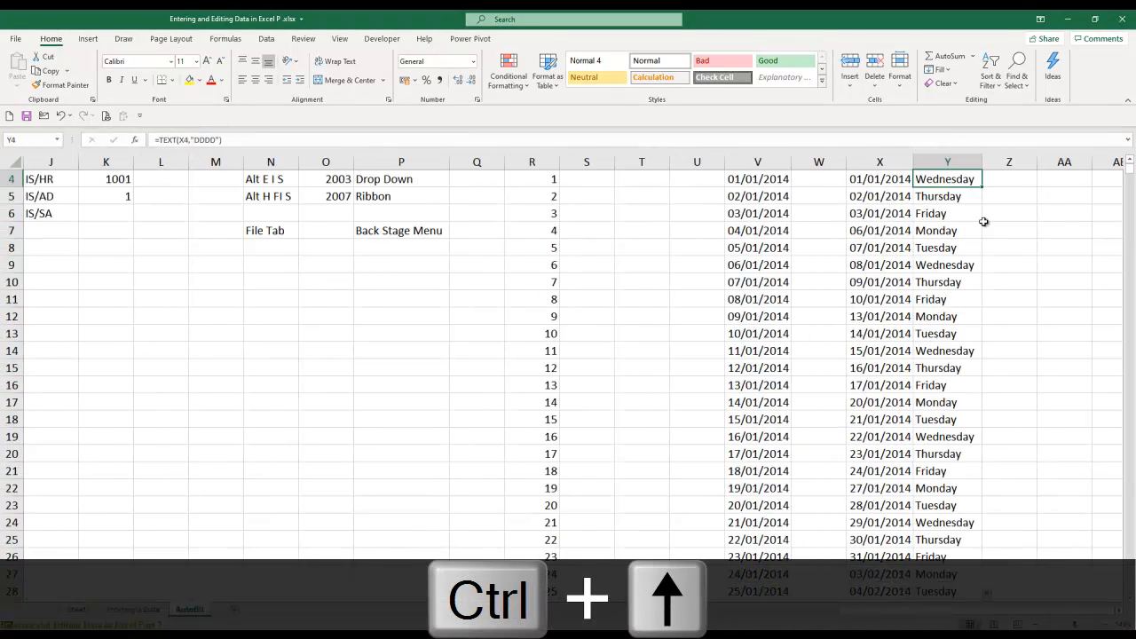
{"action": "key", "text": "ctrl+Up"}
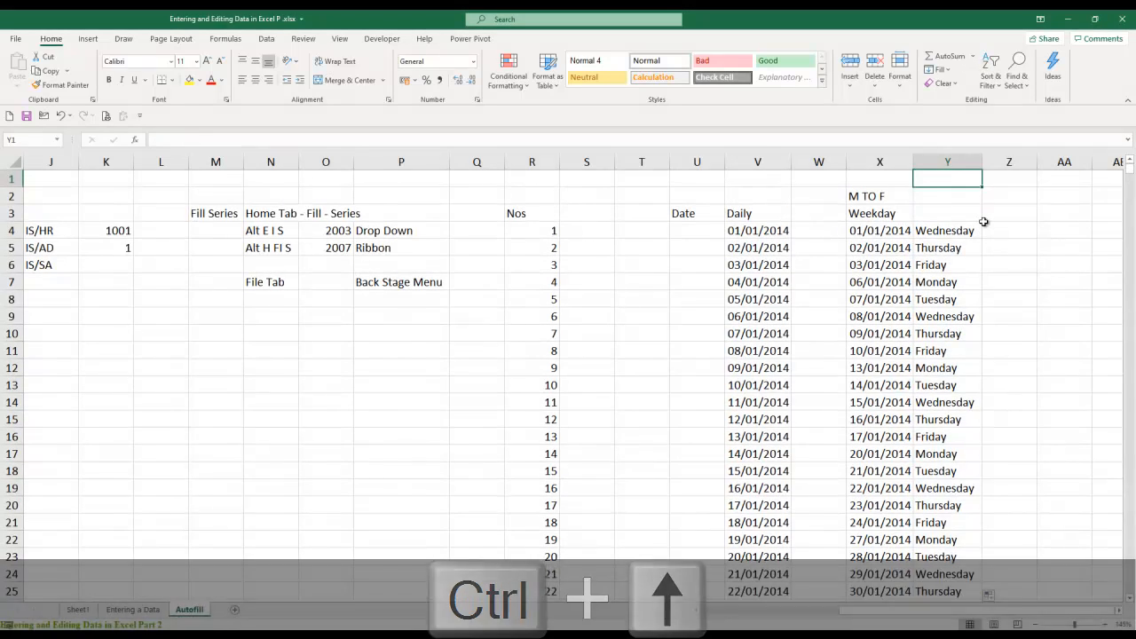
- Undo the fill of the day-name formula below Y4 and return to Y4
{"action": "key", "text": "Down"}
{"action": "key", "text": "Down"}
{"action": "key", "text": "Down"}
{"action": "key", "text": "Down"}
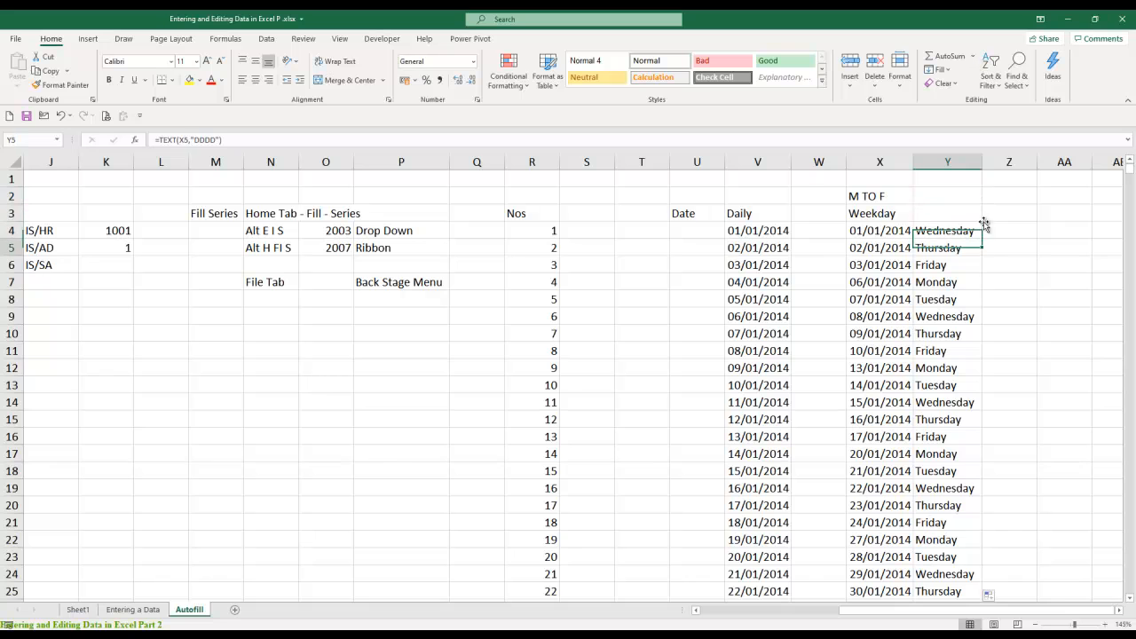
{"action": "key", "text": "ctrl+shift+Down"}
{"action": "key", "text": "ctrl+z"}
{"action": "key", "text": "Up"}
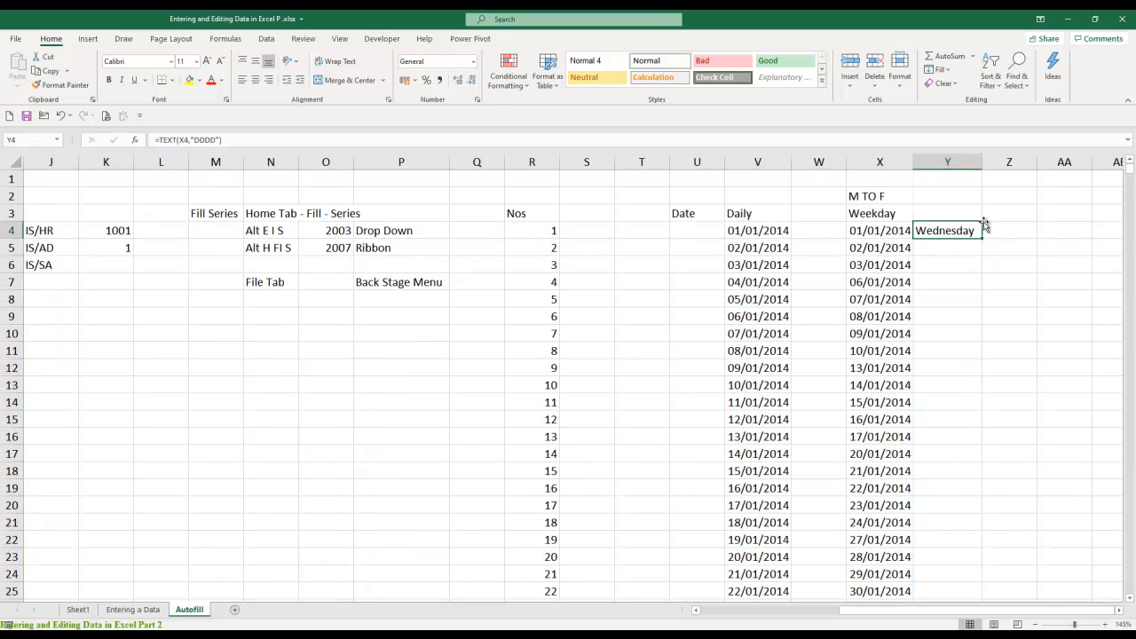
- Copy the day-name formula in Y4 and paste it down column Y to row 1830, alongside the last weekday date
{"action": "key", "text": "ctrl+c"}
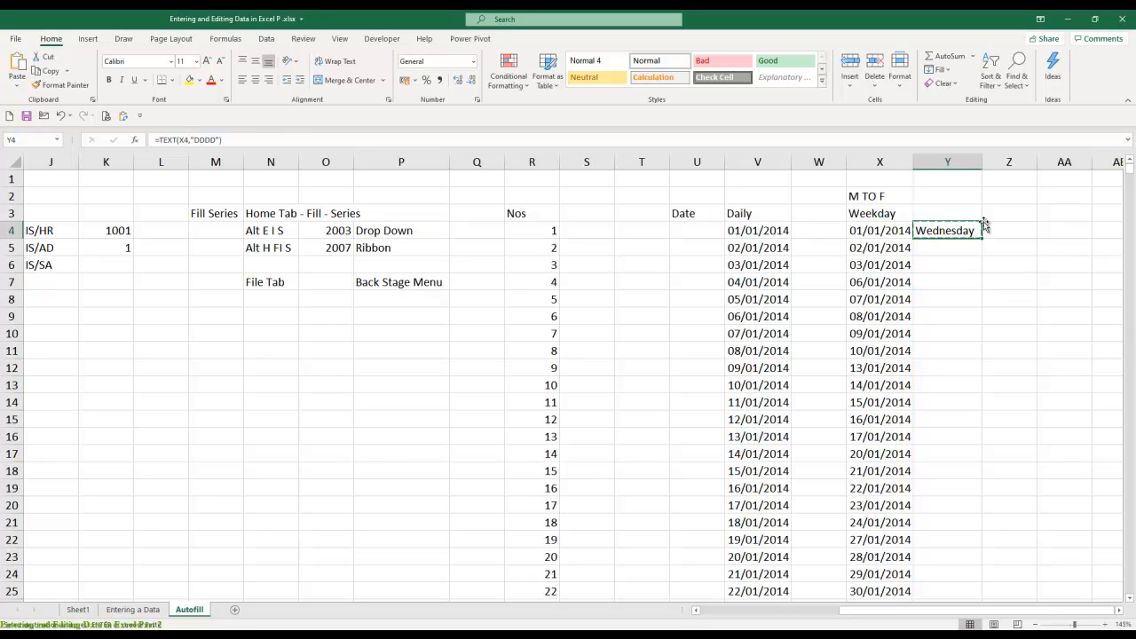
{"action": "key", "text": "Left"}
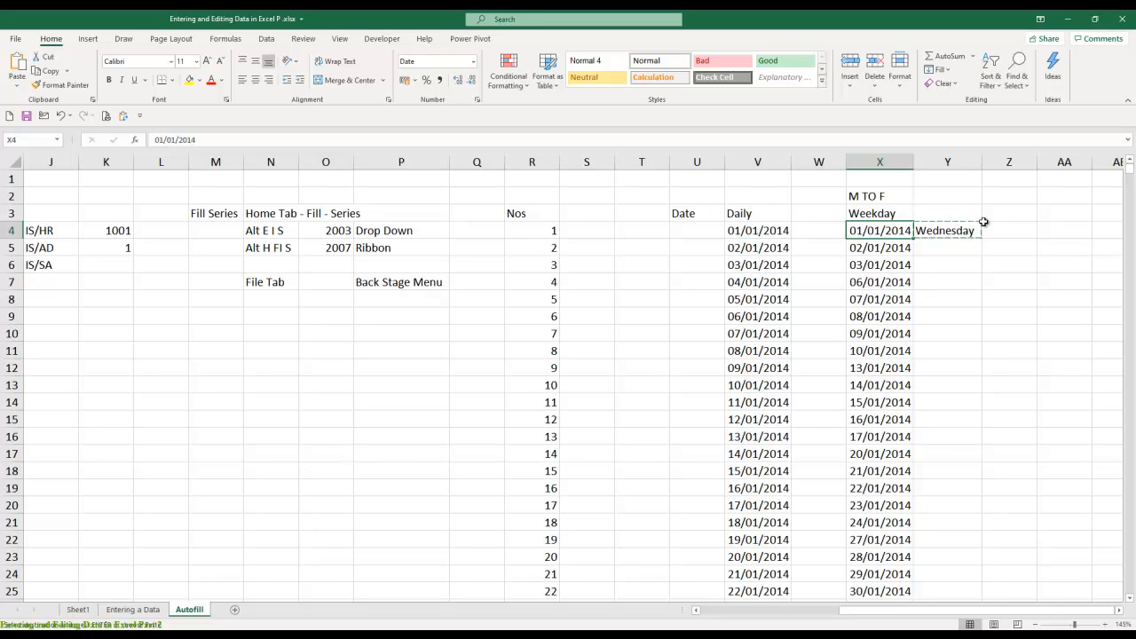
{"action": "key", "text": "ctrl+Down"}
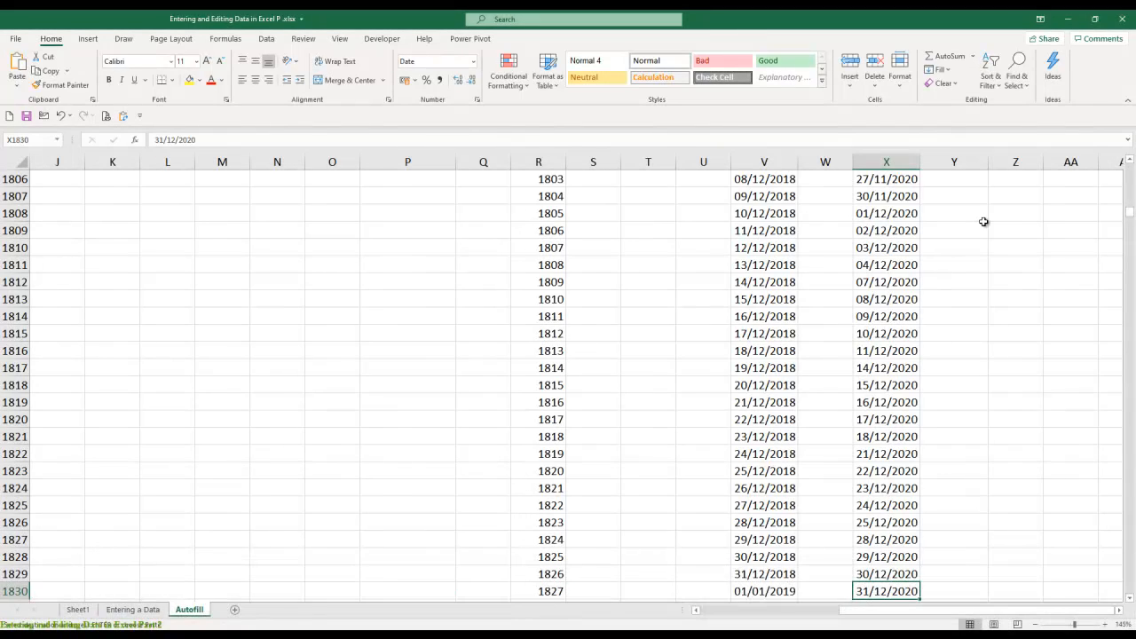
{"action": "key", "text": "Right"}
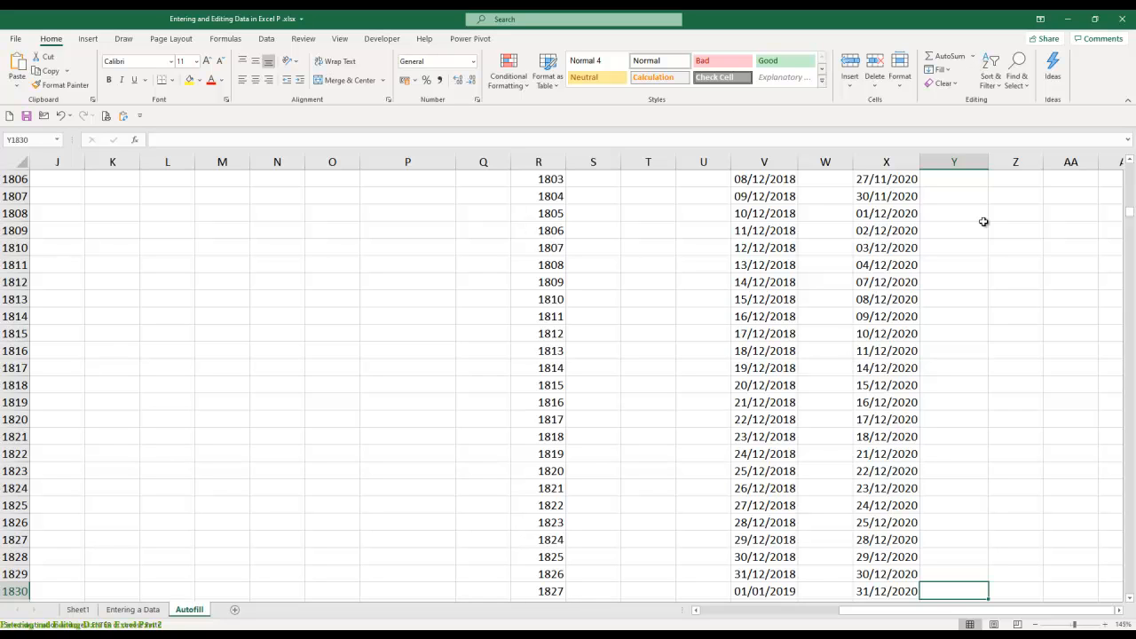
{"action": "key", "text": "ctrl+shift+Up"}
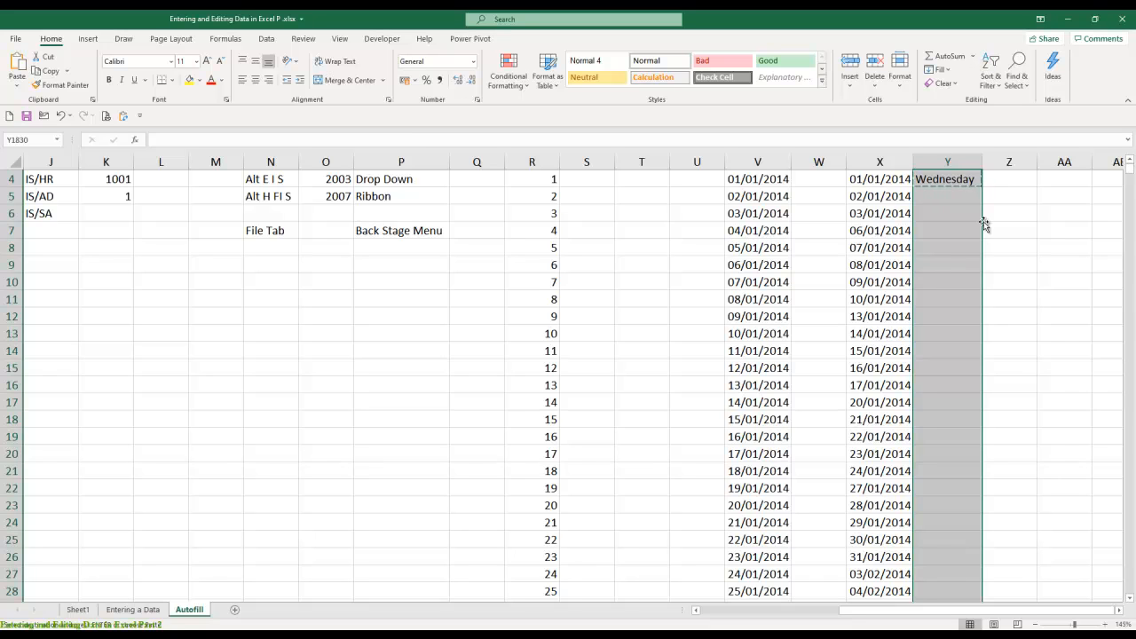
{"action": "key", "text": "Return"}
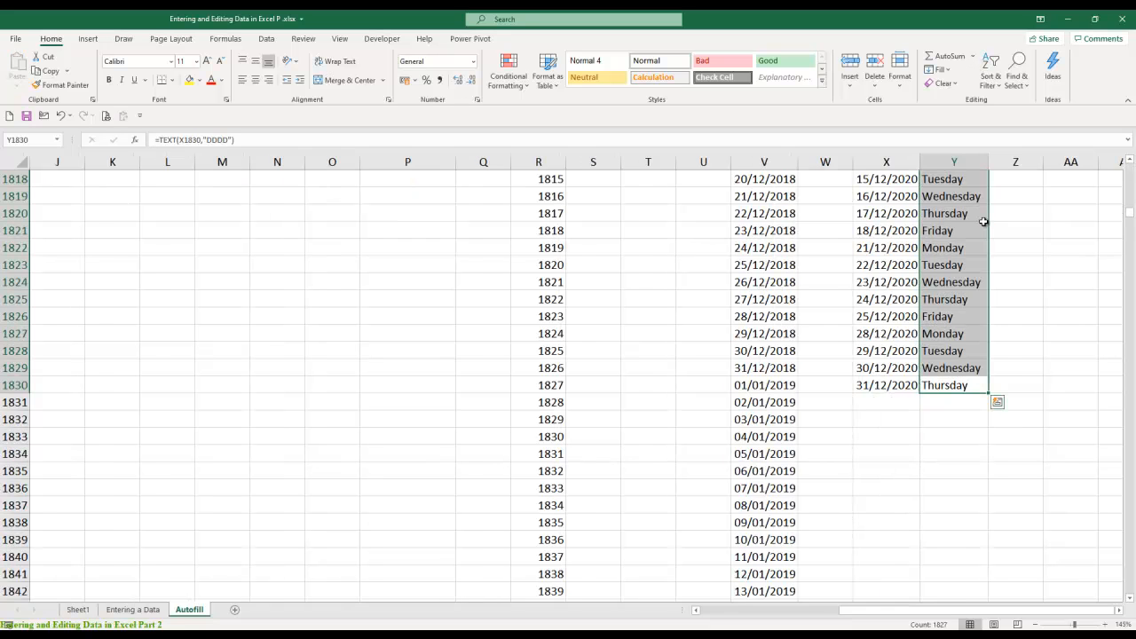
- Look over the first day names in column Y to check which days of the week the weekday series contains
{"action": "key", "text": "ctrl+Up"}
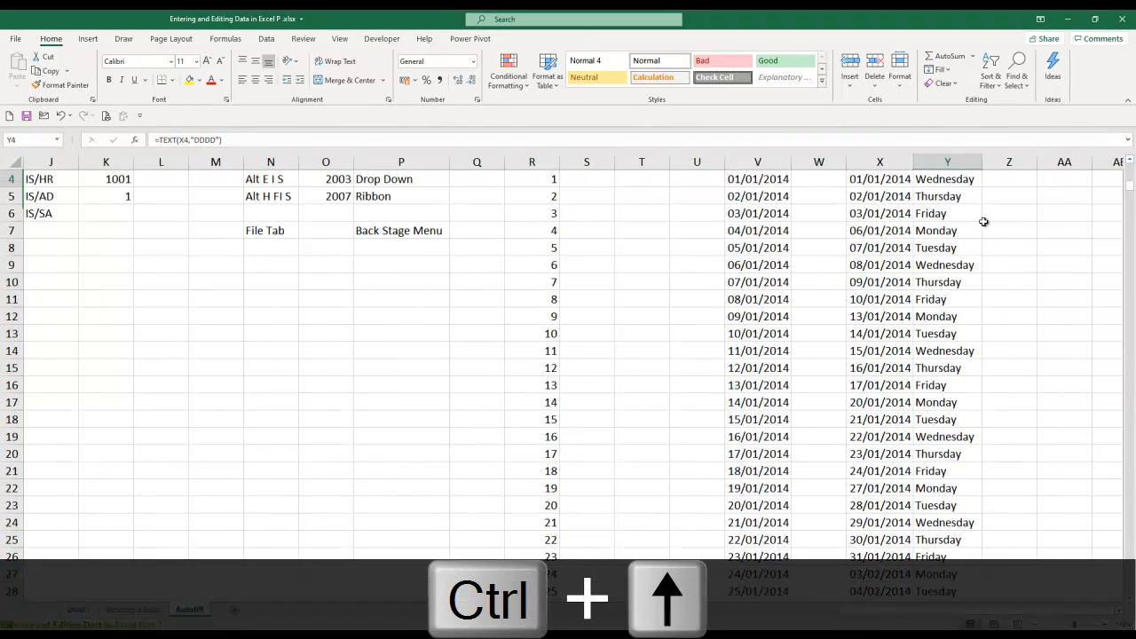
{"action": "key", "text": "Up"}
{"action": "key", "text": "Down"}
{"action": "key", "text": "Down"}
{"action": "key", "text": "Down"}
{"action": "key", "text": "Down"}
{"action": "key", "text": "Down"}
{"action": "key", "text": "Down"}
{"action": "key", "text": "Down"}
{"action": "key", "text": "Down"}
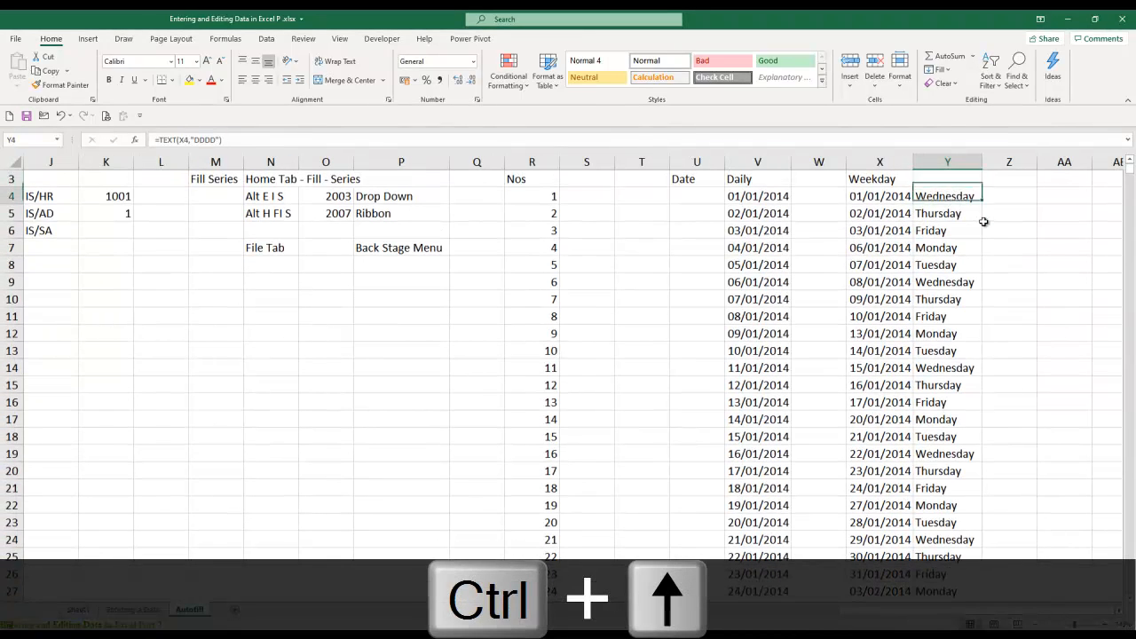
{"action": "key", "text": "Down"}
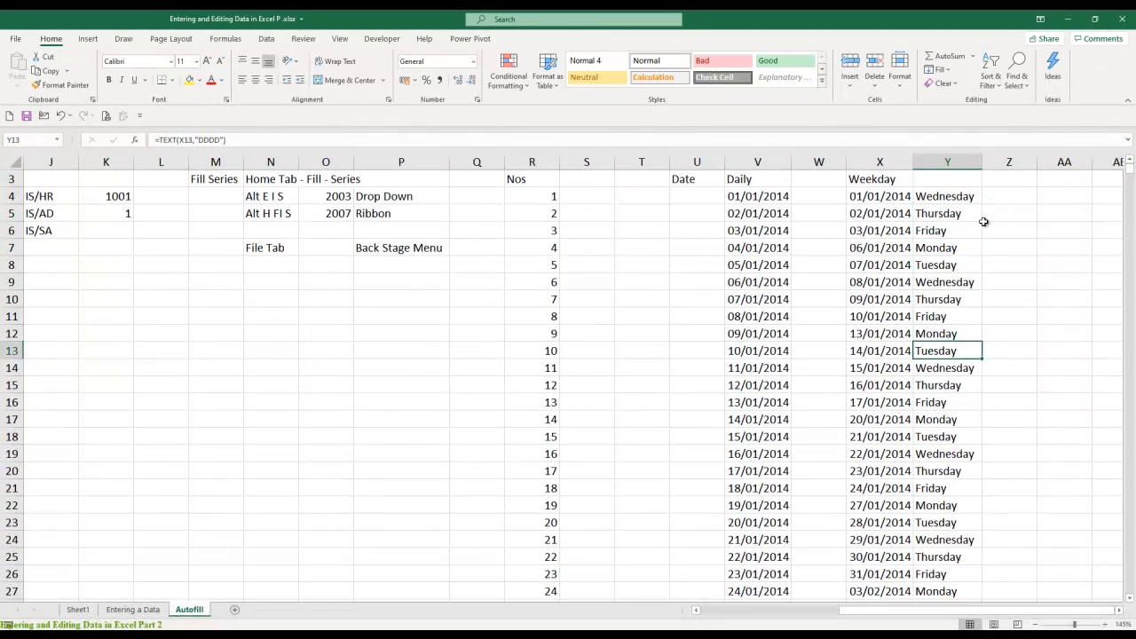
{"action": "key", "text": "ctrl+Up"}
{"action": "key", "text": "ctrl+Up"}
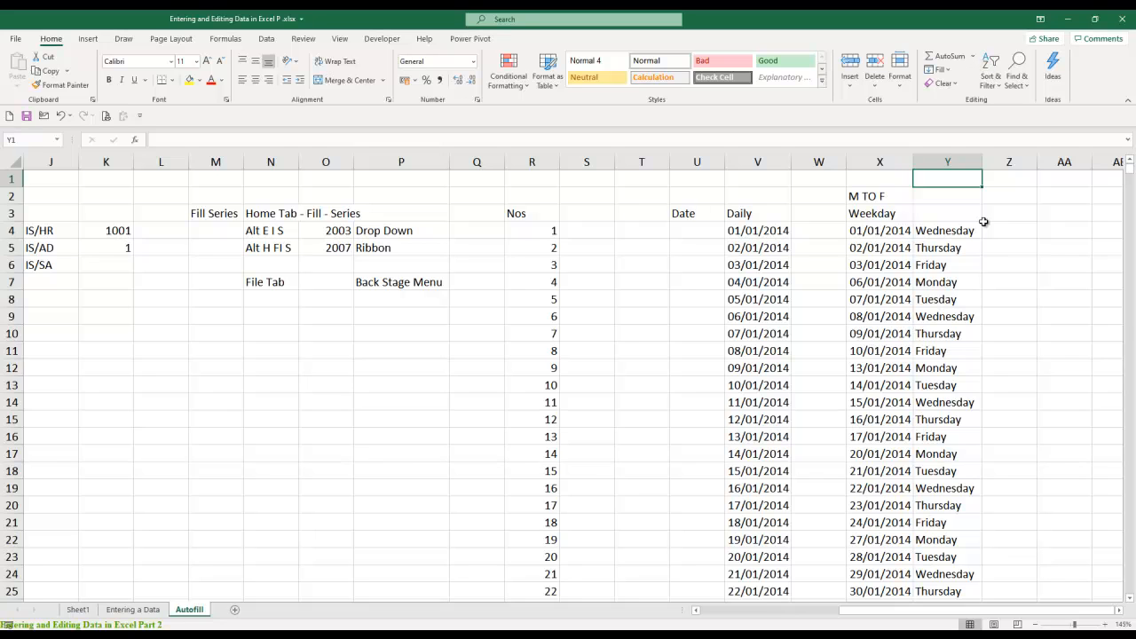
- Insert a new column W to the right of the Daily dates
{"action": "key", "text": "Left"}
{"action": "key", "text": "Left"}
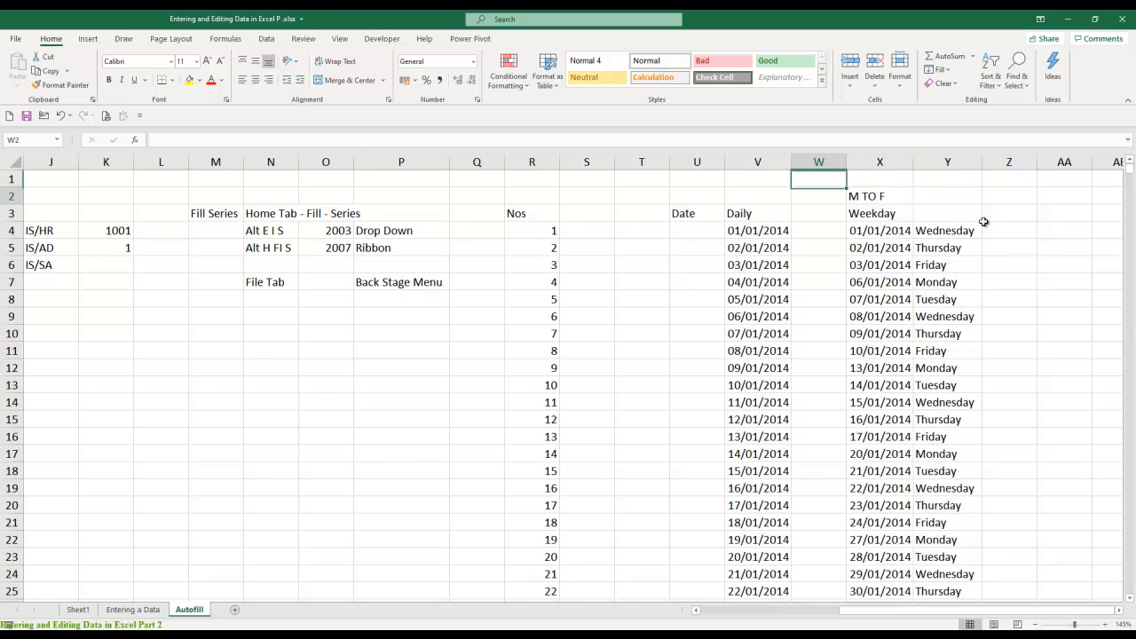
{"action": "key", "text": "Down"}
{"action": "key", "text": "ctrl+space"}
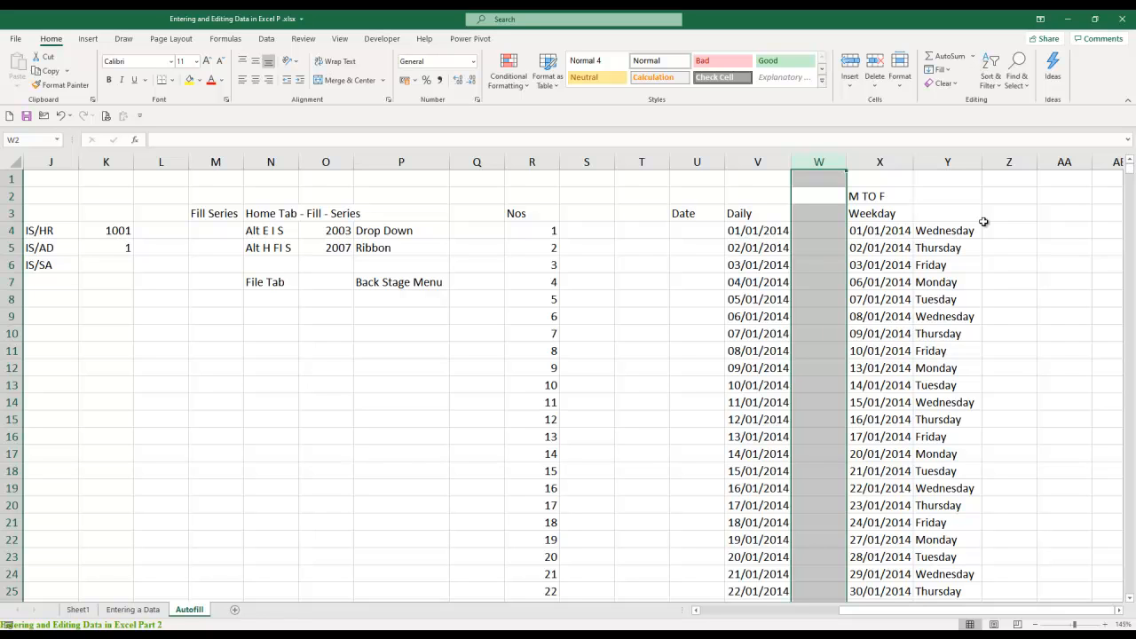
{"action": "key", "text": "ctrl+plus"}
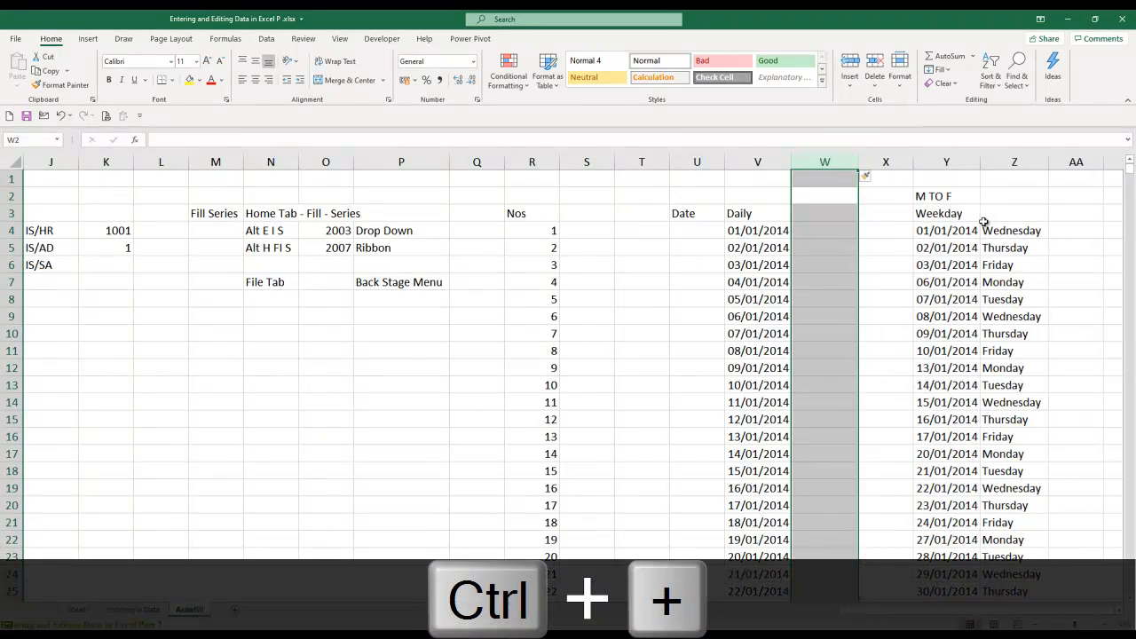
- Enter =TEXT(V4,"DDDD") in W4 to show the full day name of the first daily date
{"action": "key", "text": "Down"}
{"action": "key", "text": "Down"}
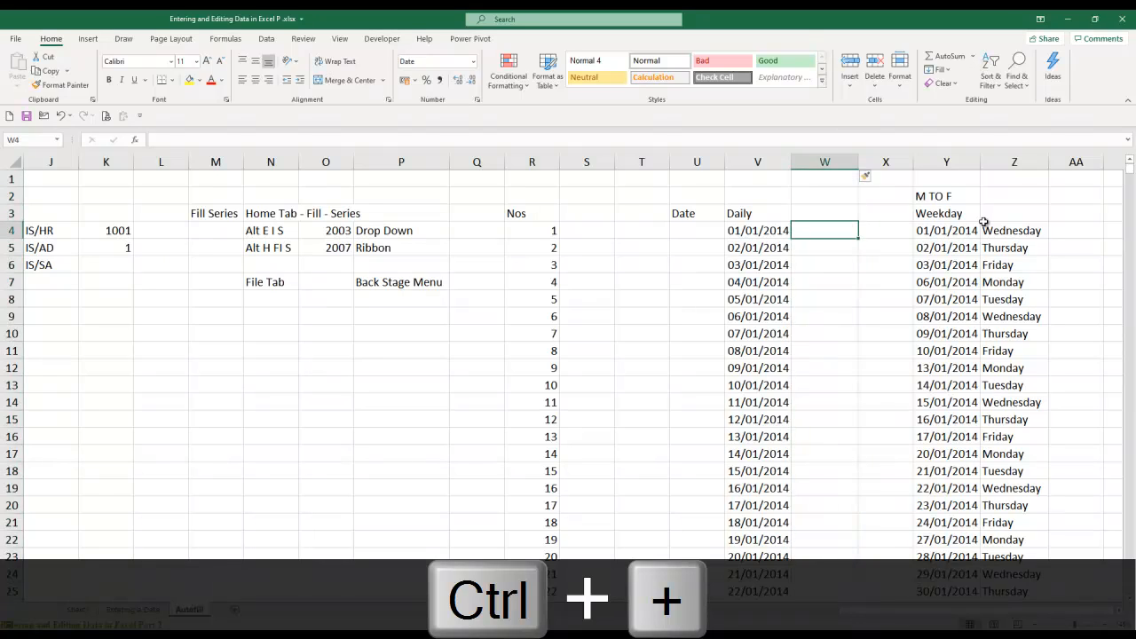
{"action": "type", "text": "=text"}
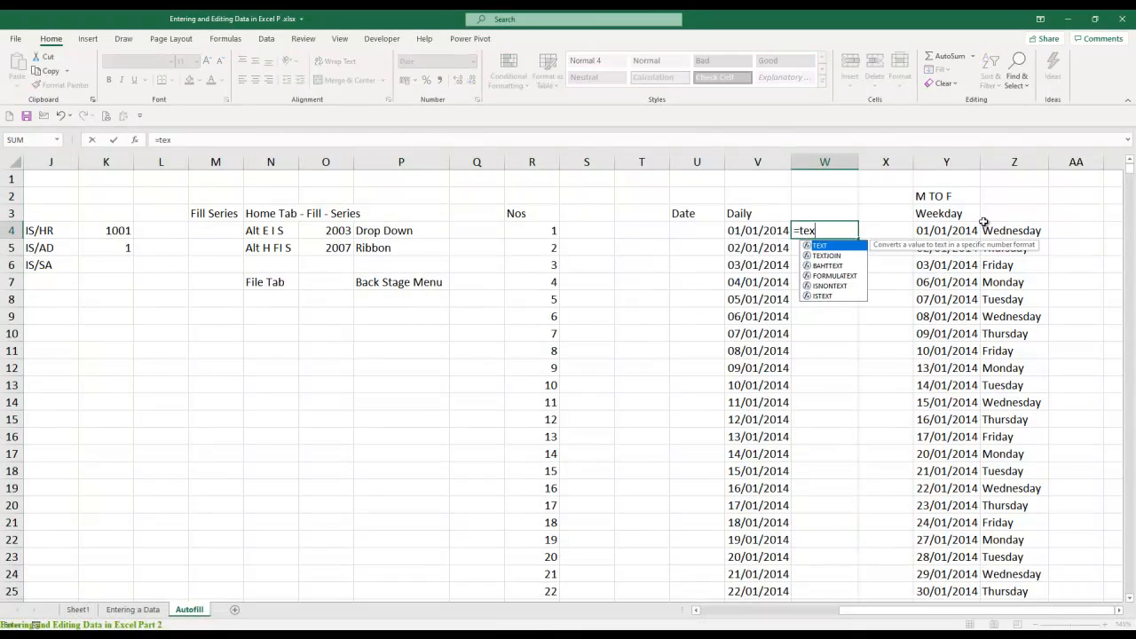
{"action": "key", "text": "Tab"}
{"action": "key", "text": "Left"}
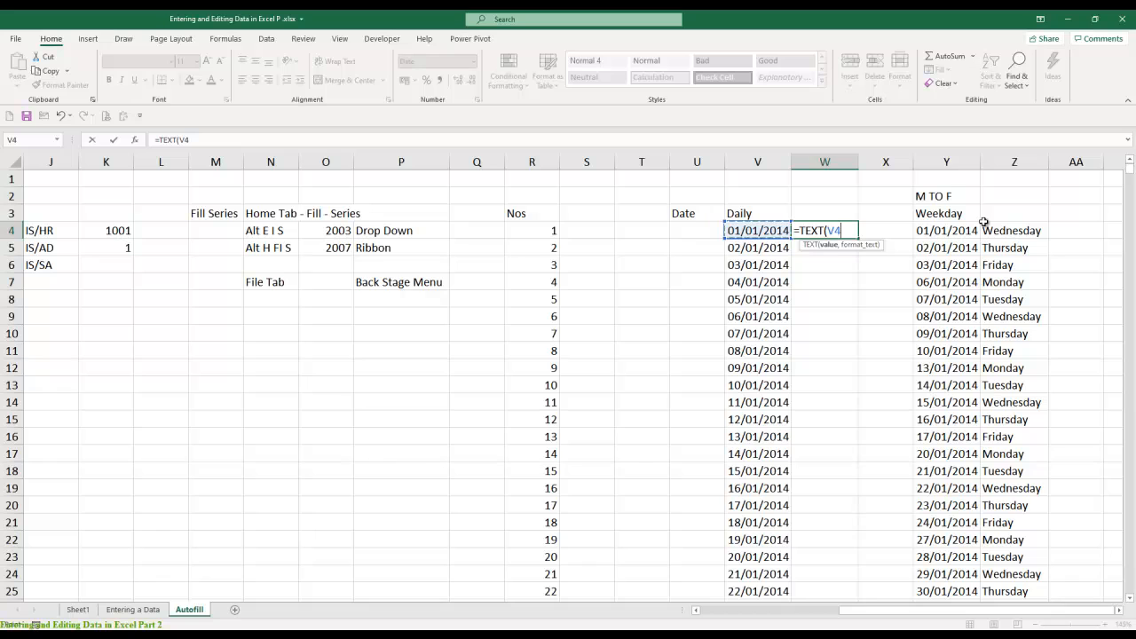
{"action": "type", "text": ",\"DDDD\")"}
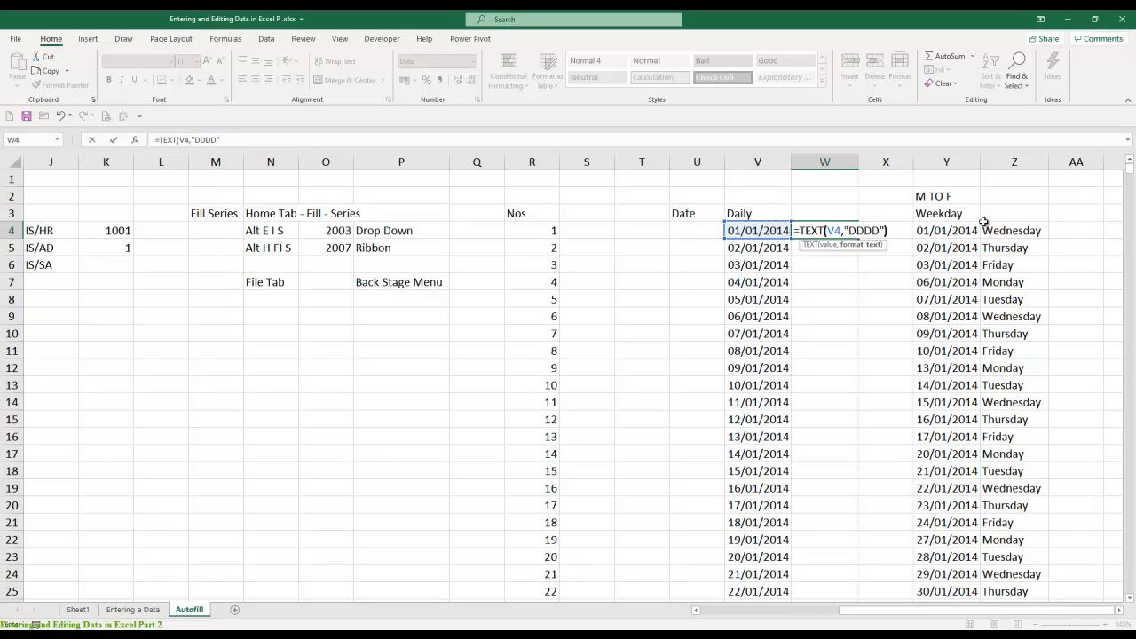
{"action": "key", "text": "ctrl+Return"}
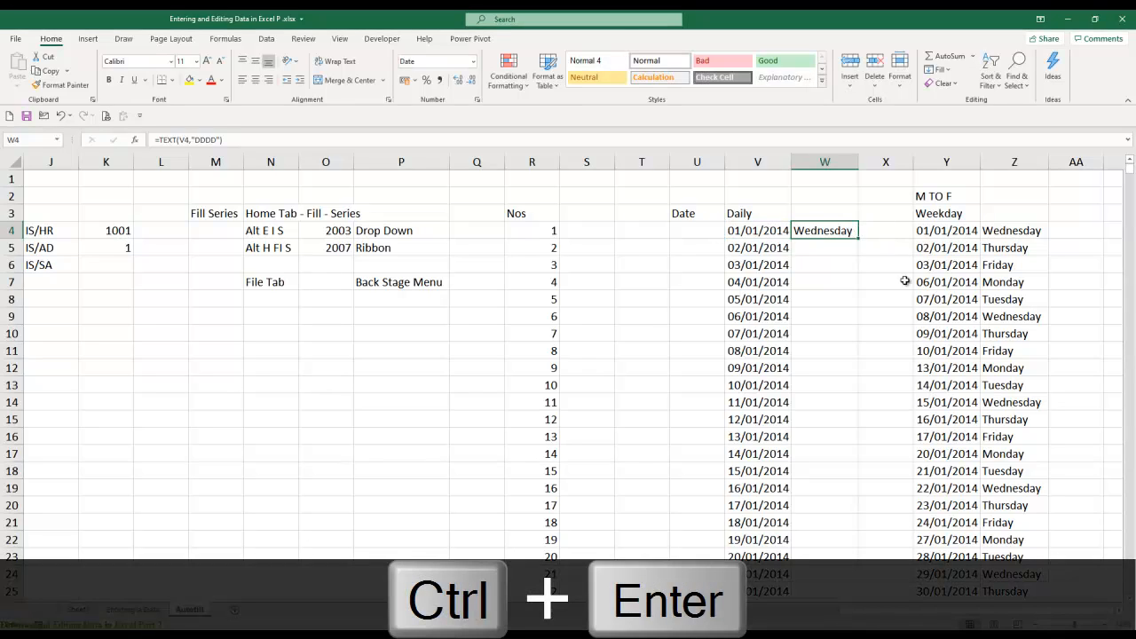
- Fill the day-name formula from W4 down column W beside the daily dates, and look over its first results
{"action": "double_click", "coordinate": [857, 240]}
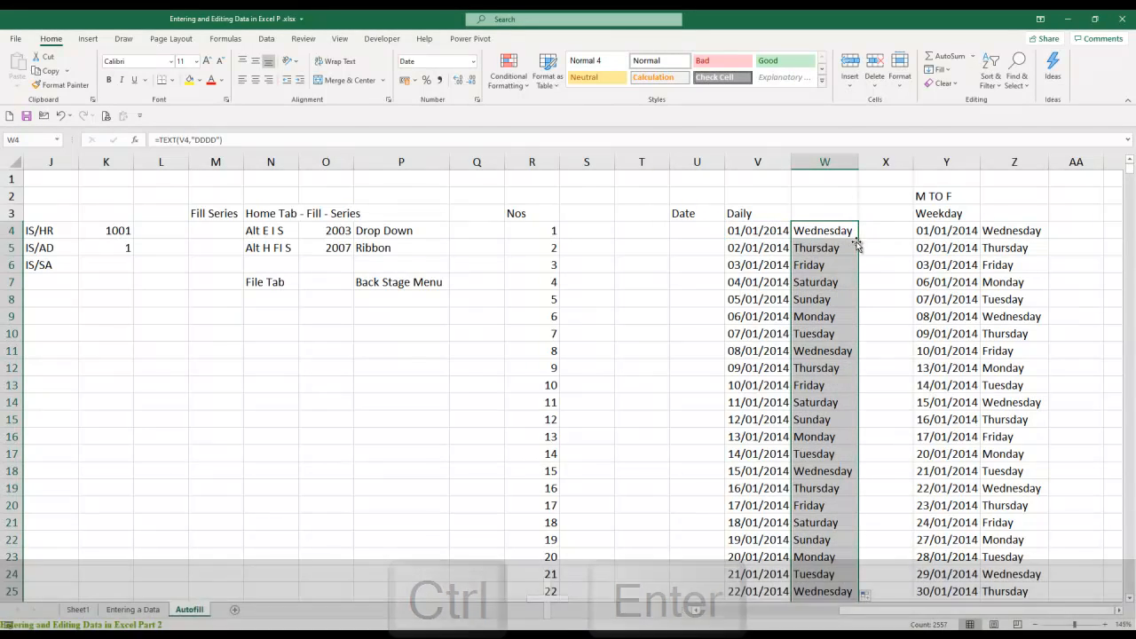
{"action": "key", "text": "Down"}
{"action": "key", "text": "Down"}
{"action": "key", "text": "Down"}
{"action": "key", "text": "Down"}
{"action": "key", "text": "Down"}
{"action": "key", "text": "Down"}
{"action": "key", "text": "Down"}
{"action": "key", "text": "Down"}
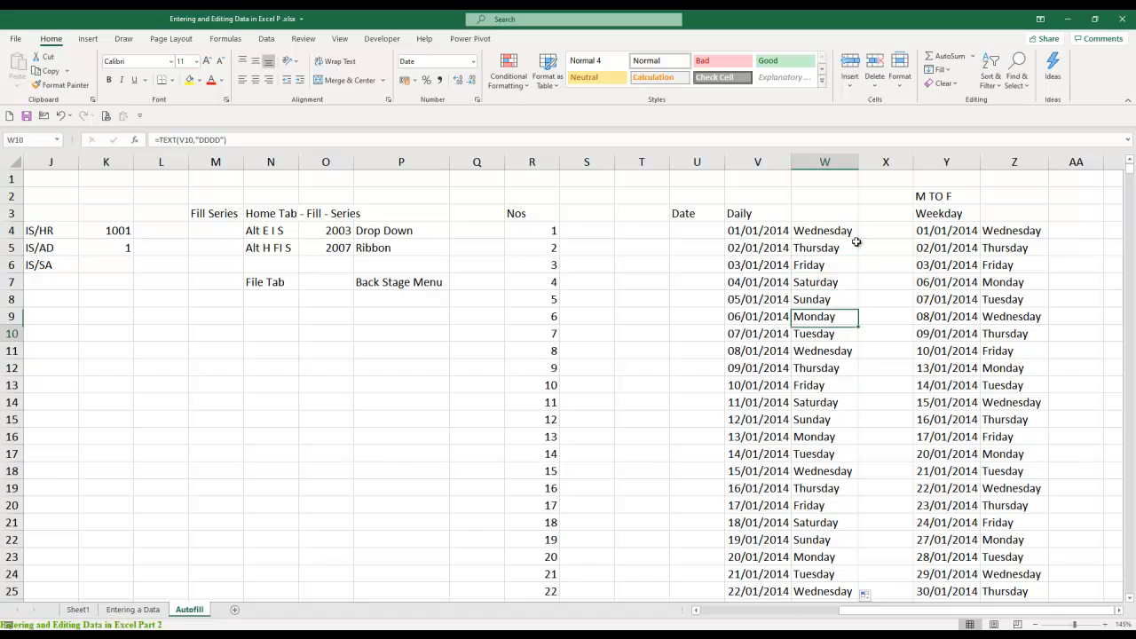
- Enter the heading Day in W3 above the day names of the daily dates
{"action": "key", "text": "Up"}
{"action": "key", "text": "ctrl+Up"}
{"action": "key", "text": "Up"}
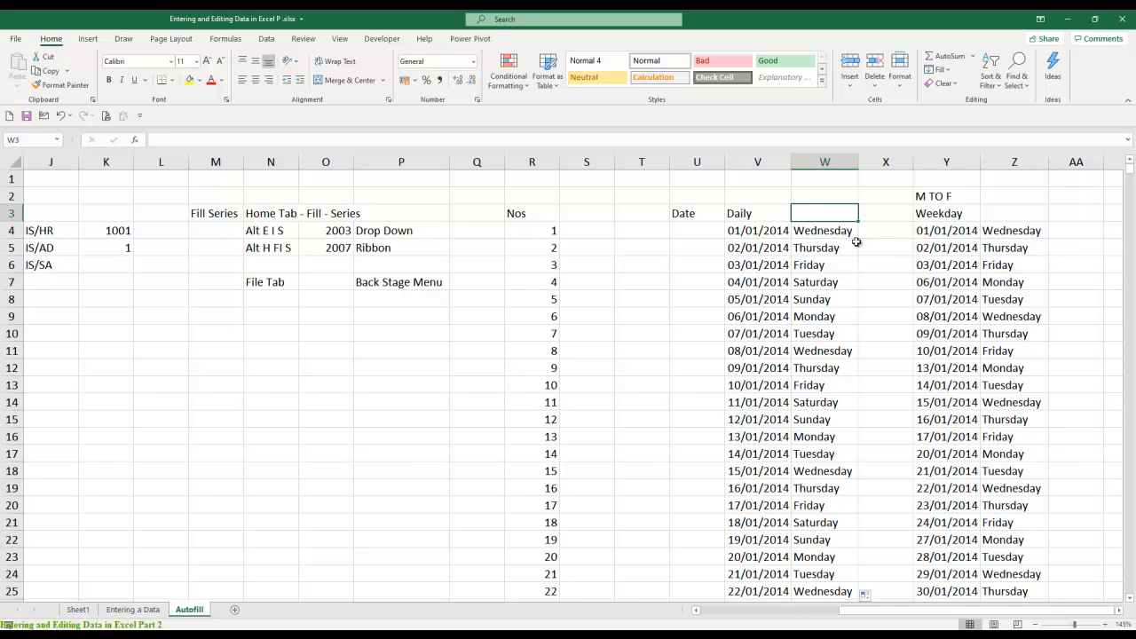
{"action": "type", "text": "Day"}
{"action": "key", "text": "Return"}
{"action": "key", "text": "Up"}
{"action": "key", "text": "Left"}
{"action": "key", "text": "Right"}
{"action": "key", "text": "Left"}
{"action": "key", "text": "Right"}
{"action": "key", "text": "Left"}
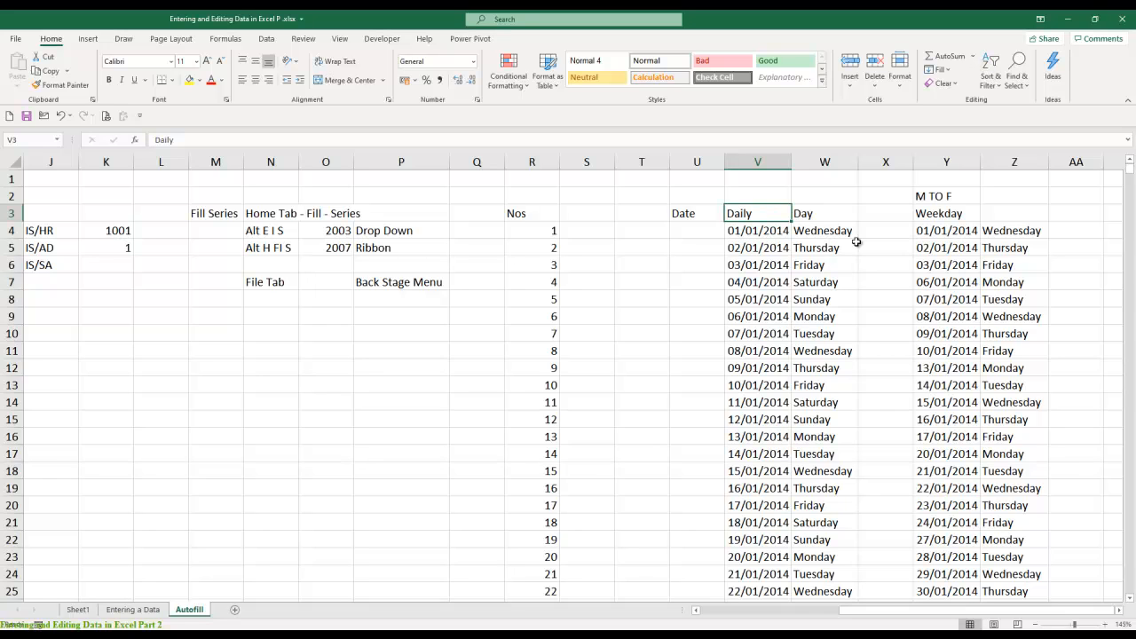
- Add filters to the header row of the Daily dates and filter the Day column to Saturday and Sunday only
{"action": "key", "text": "Right"}
{"action": "key", "text": "ctrl+shift+l"}
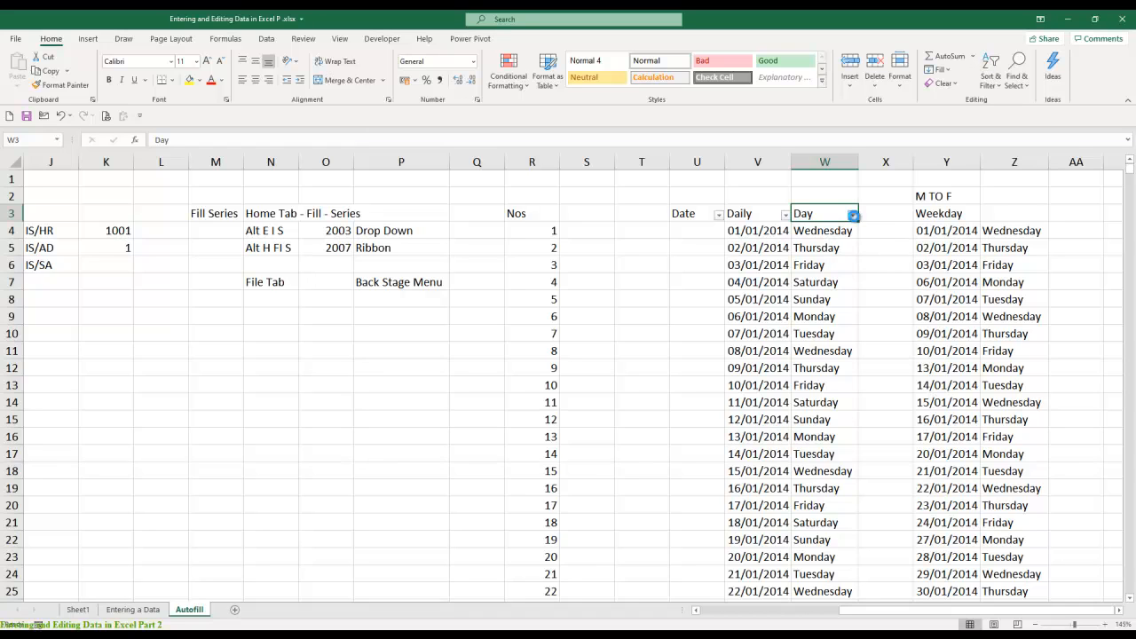
{"action": "left_click", "coordinate": [853, 216]}
{"action": "left_click", "coordinate": [753, 341]}
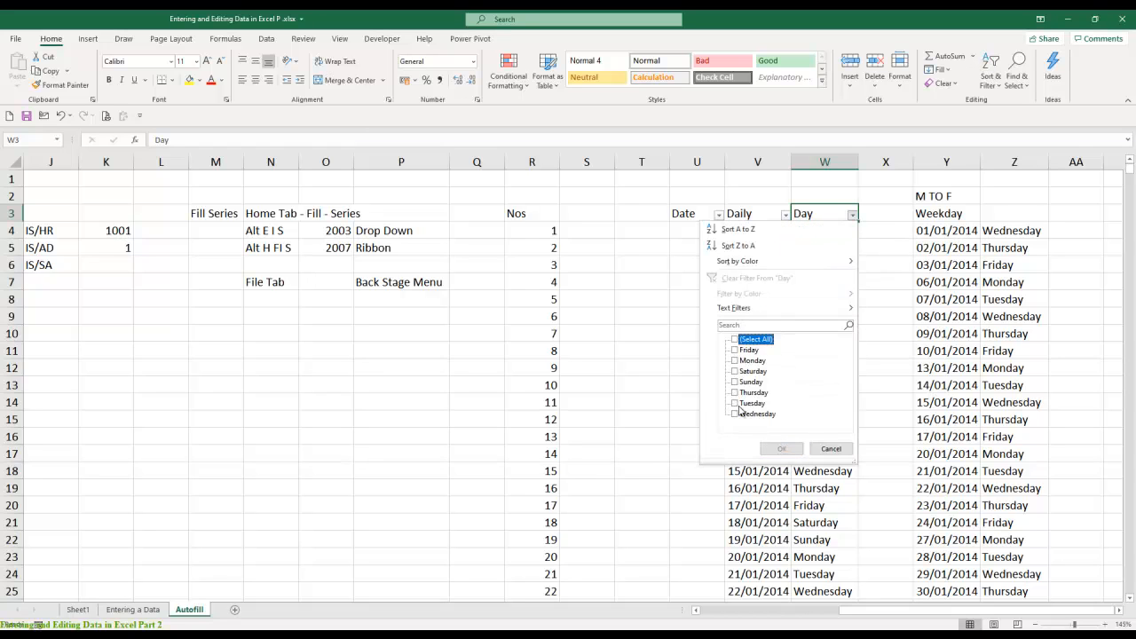
{"action": "left_click", "coordinate": [748, 382]}
{"action": "left_click", "coordinate": [750, 371]}
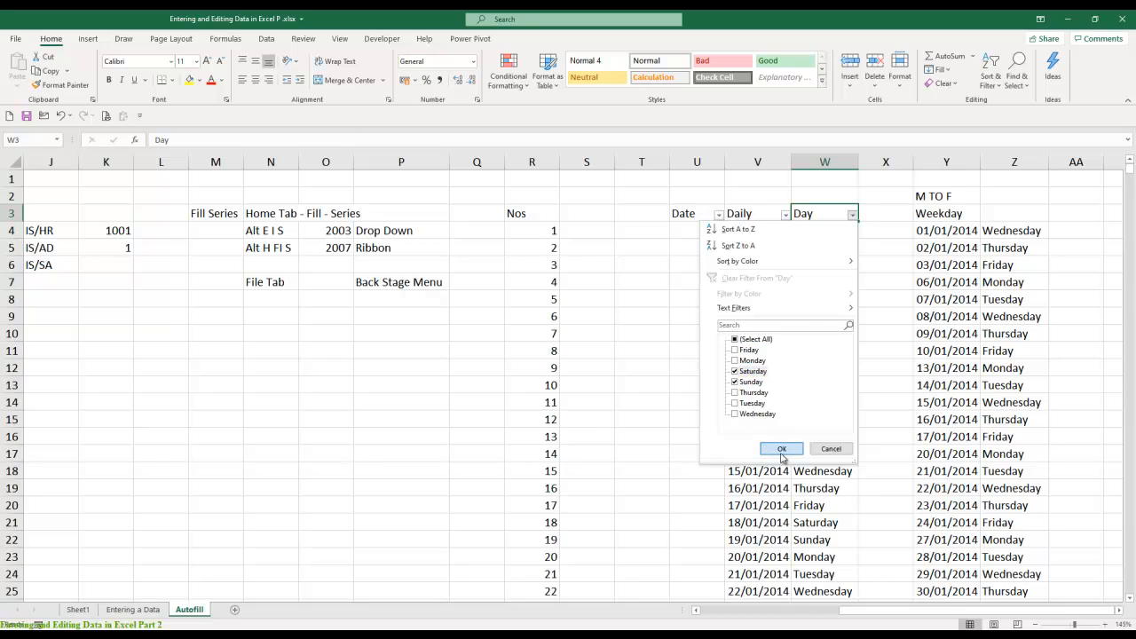
{"action": "left_click", "coordinate": [780, 449]}
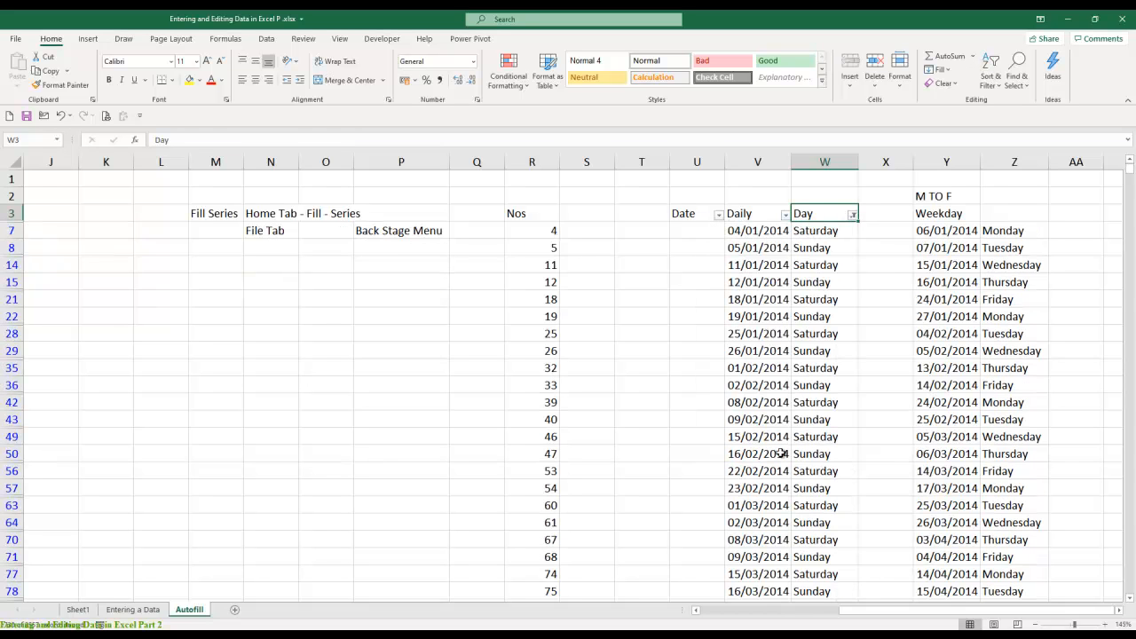
- Copy the filtered Daily and Day columns with their headings and paste them at E3 of a new sheet
{"action": "key", "text": "Left"}
{"action": "key", "text": "shift+Right"}
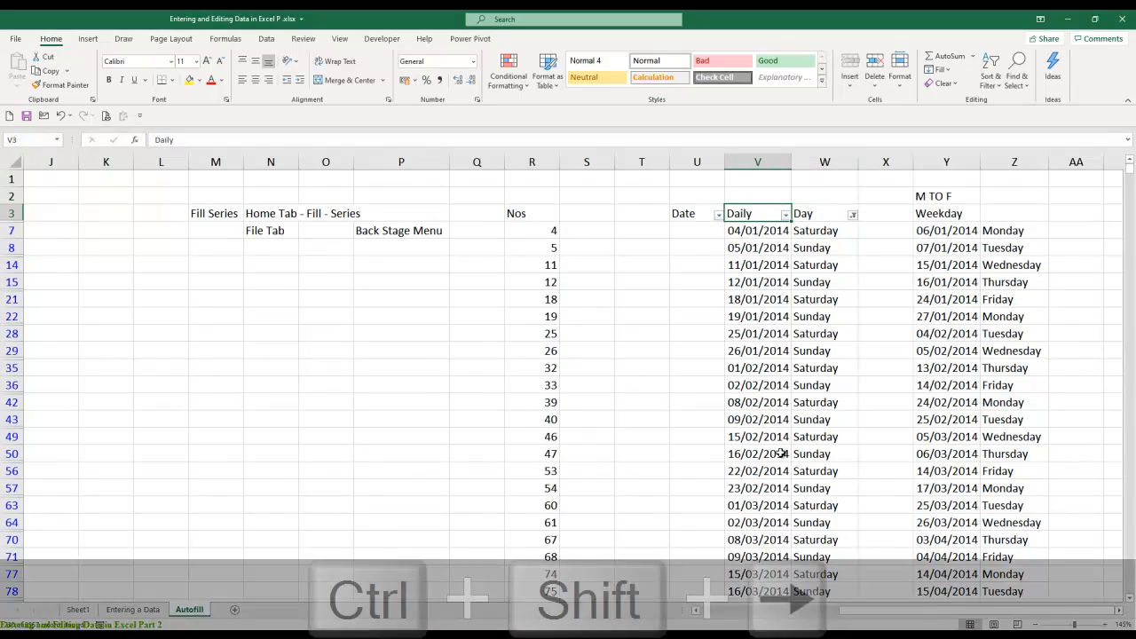
{"action": "key", "text": "ctrl+shift+Down"}
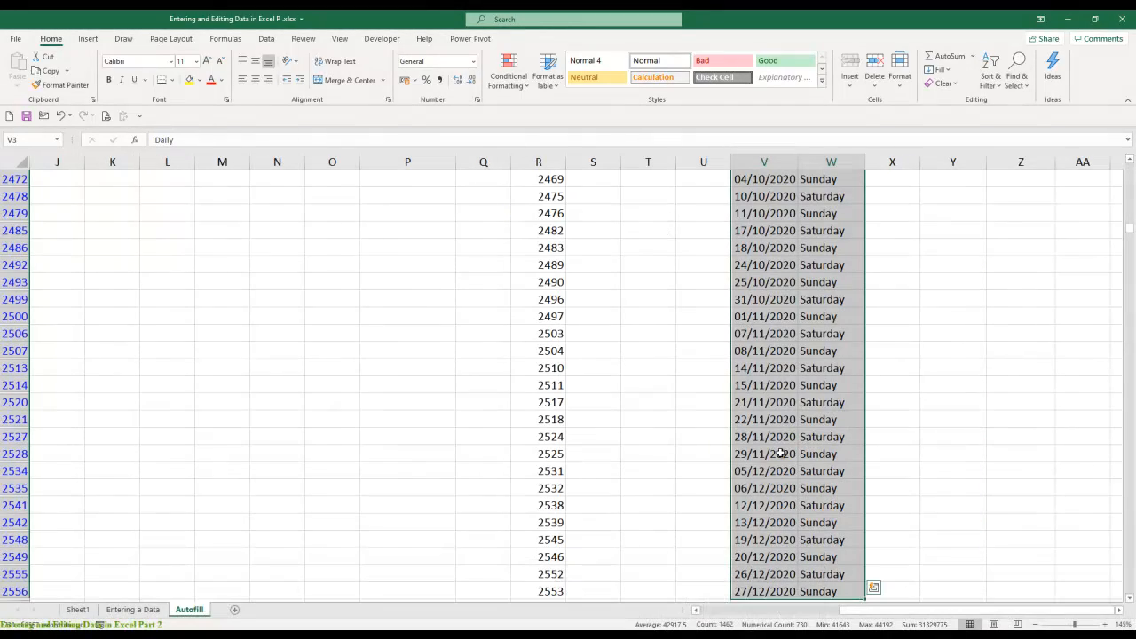
{"action": "key", "text": "ctrl+c"}
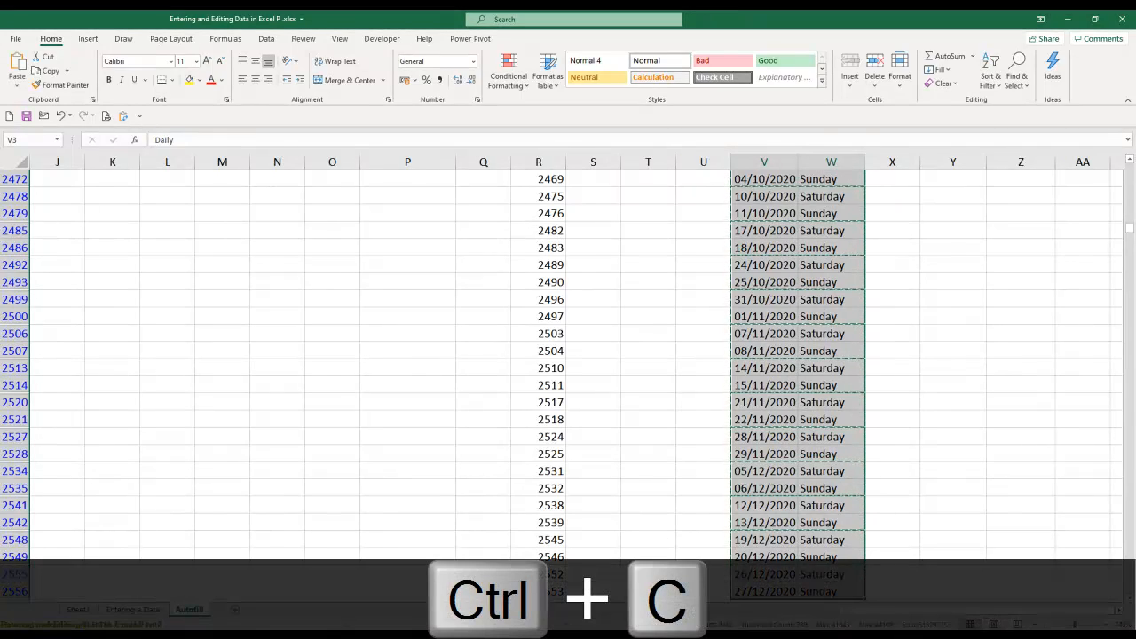
{"action": "left_click", "coordinate": [230, 609]}
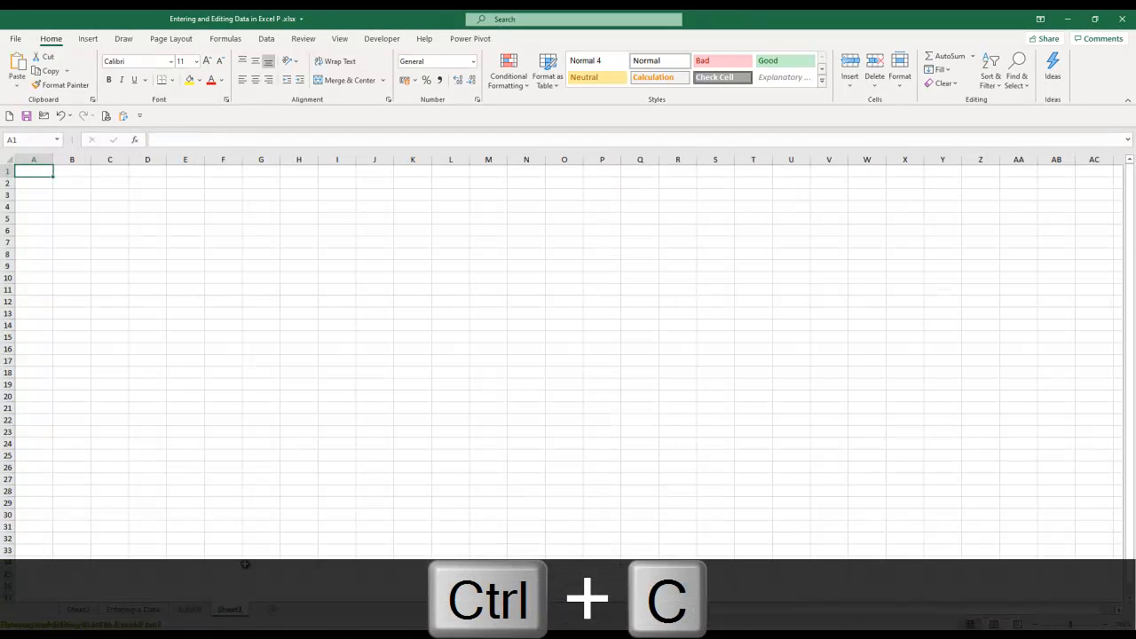
{"action": "left_click", "coordinate": [181, 197]}
{"action": "key", "text": "ctrl+v"}
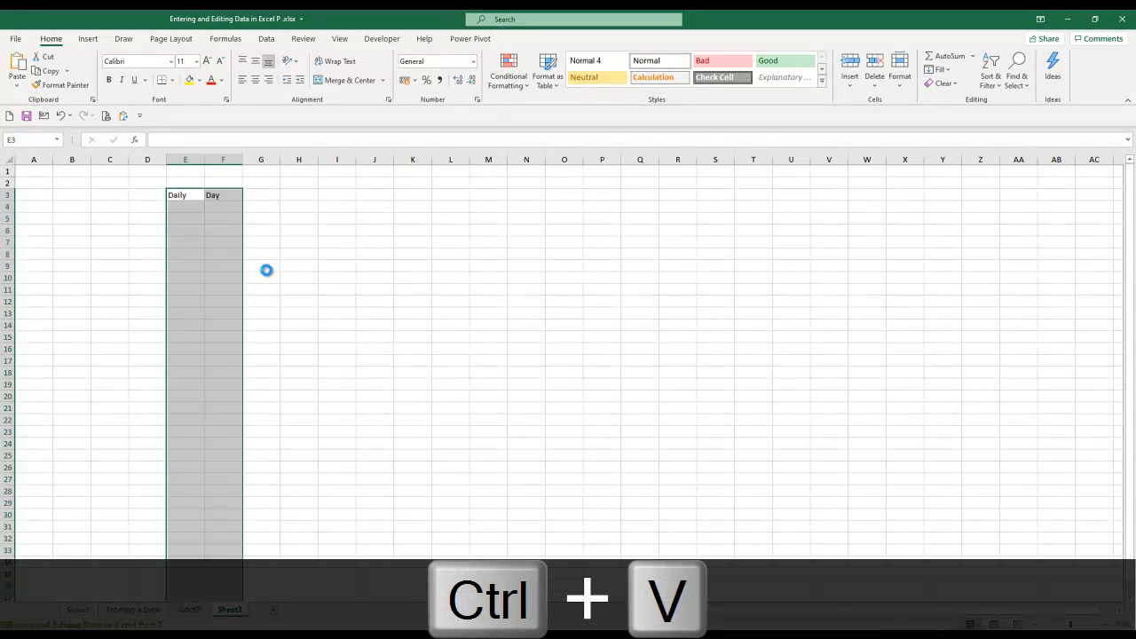
- Autofit the widths of the pasted Daily and Day columns and select the first weekend date in E4
{"action": "key", "text": "alt+o"}
{"action": "key", "text": "alt+c"}
{"action": "key", "text": "alt+a"}
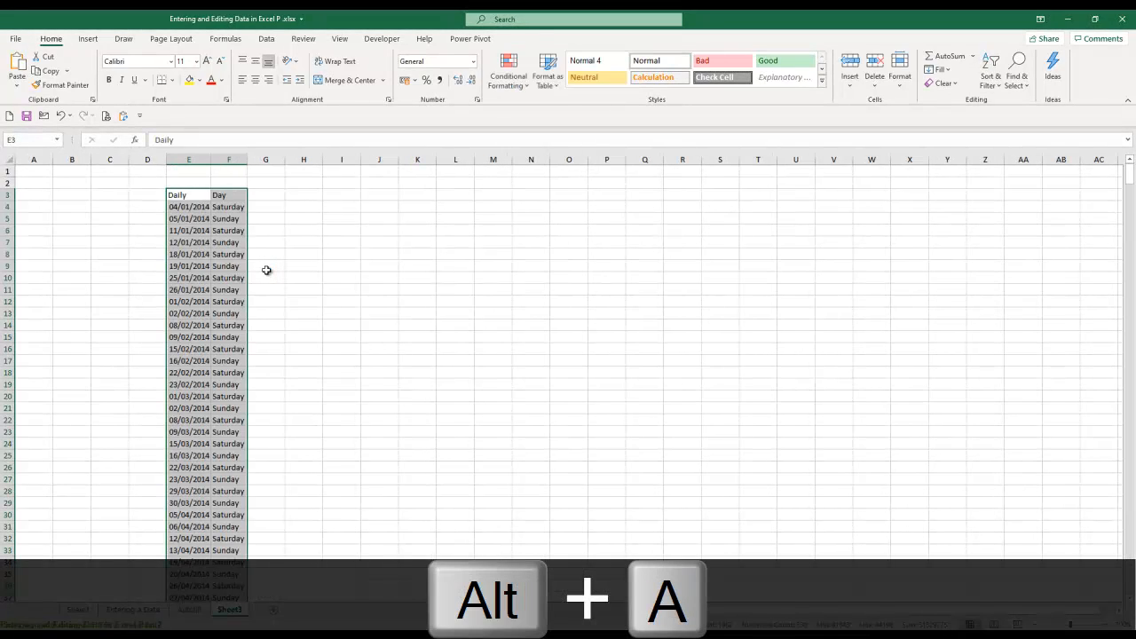
{"action": "left_click", "coordinate": [281, 270]}
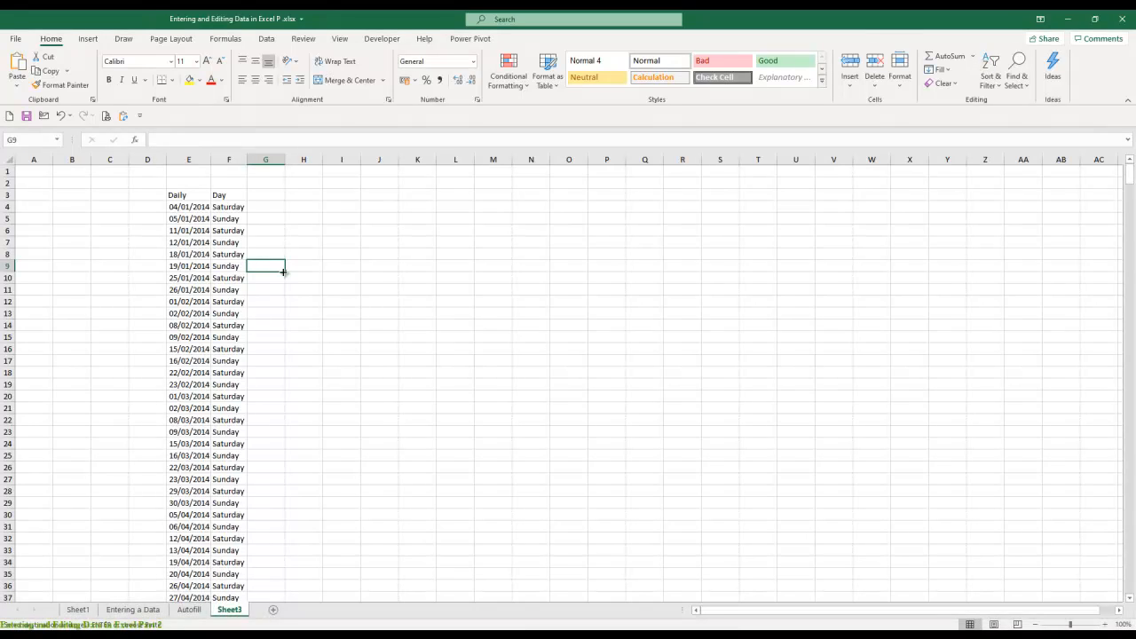
{"action": "left_click", "coordinate": [189, 206]}
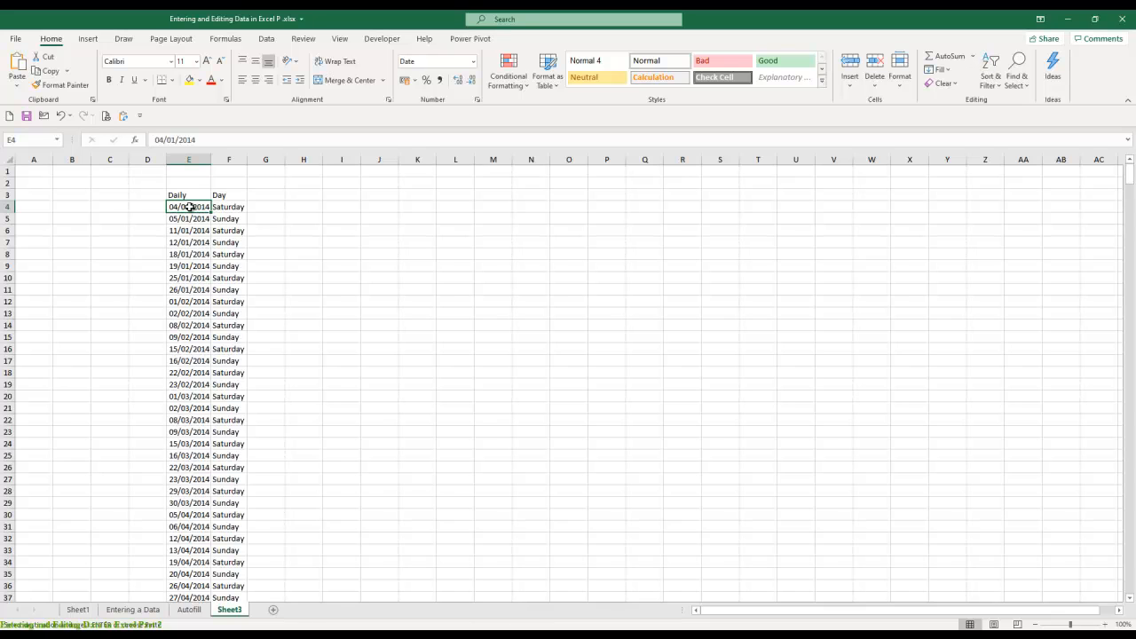
- Return to the Autofill sheet and remove the filter from the Daily and Day columns
{"action": "key", "text": "ctrl+Page_Up"}
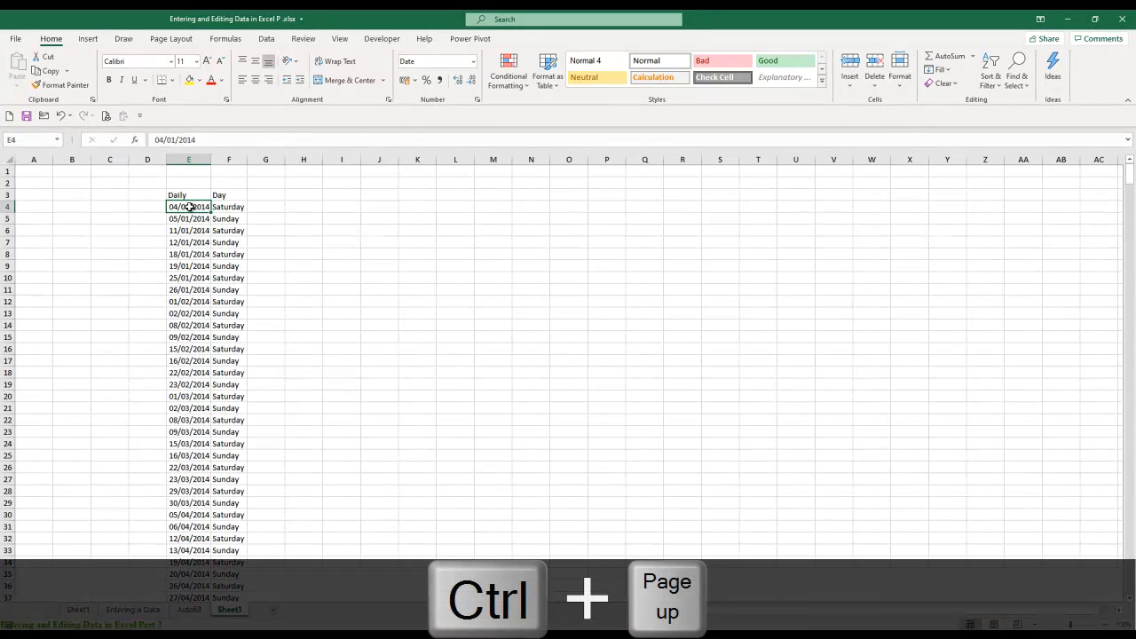
{"action": "key", "text": "ctrl+Up"}
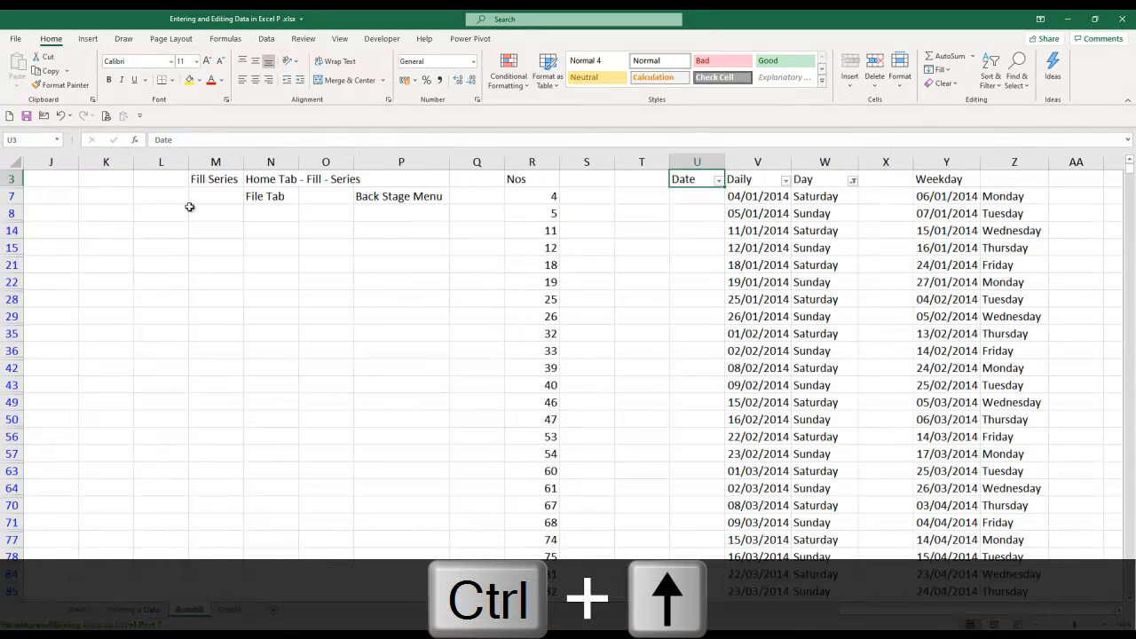
{"action": "key", "text": "ctrl+Right"}
{"action": "key", "text": "Left"}
{"action": "key", "text": "Home"}
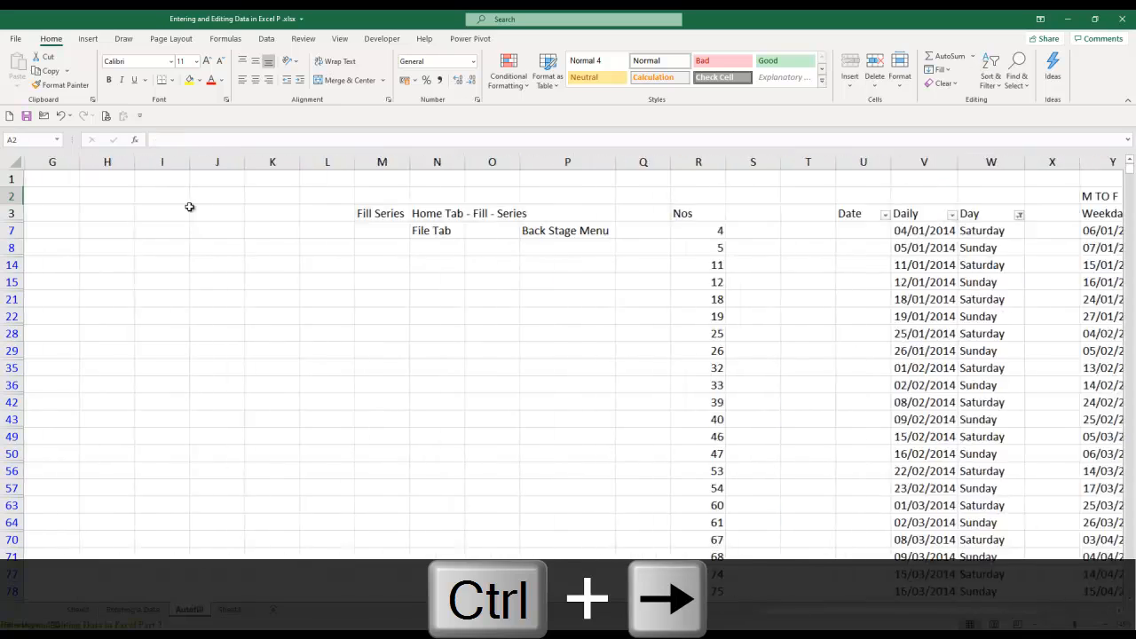
{"action": "key", "text": "Right"}
{"action": "key", "text": "Right"}
{"action": "key", "text": "Right"}
{"action": "key", "text": "ctrl+Right"}
{"action": "key", "text": "ctrl+Right"}
{"action": "key", "text": "ctrl+Right"}
{"action": "key", "text": "ctrl+Right"}
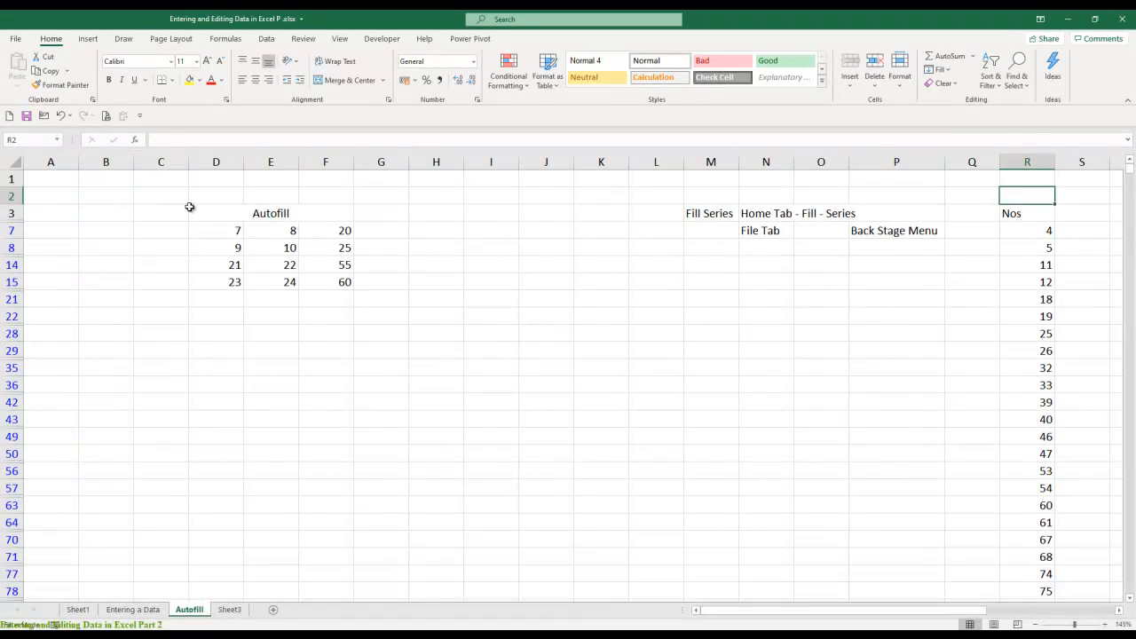
{"action": "key", "text": "Right"}
{"action": "key", "text": "Right"}
{"action": "key", "text": "Left"}
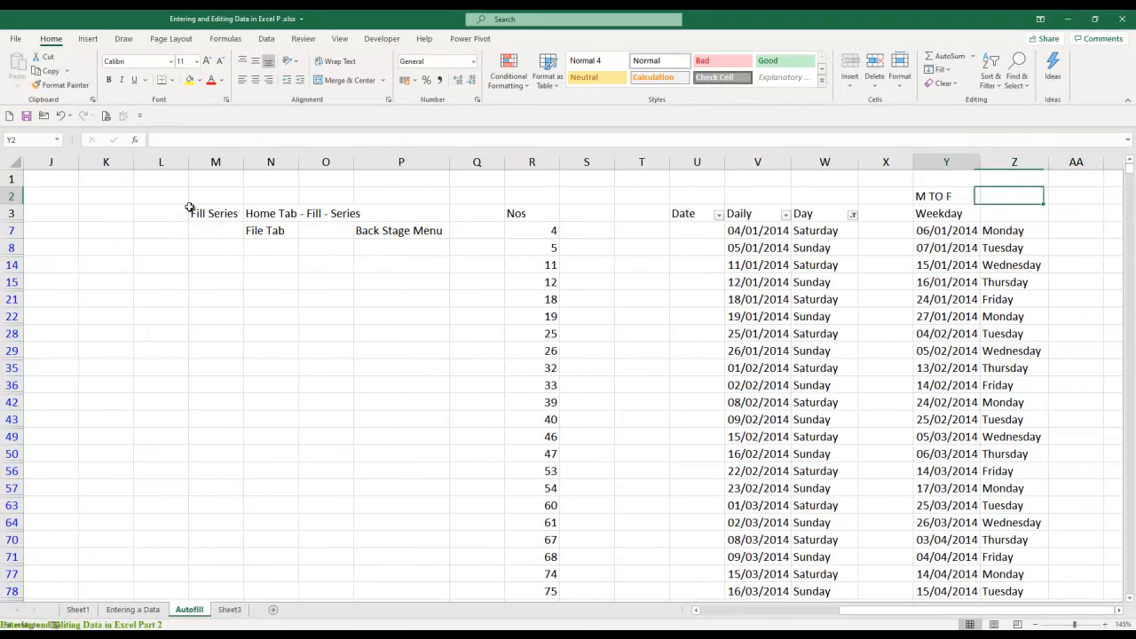
{"action": "key", "text": "Left"}
{"action": "key", "text": "Left"}
{"action": "key", "text": "Left"}
{"action": "key", "text": "Left"}
{"action": "key", "text": "Left"}
{"action": "key", "text": "Down"}
{"action": "key", "text": "Right"}
{"action": "key", "text": "Right"}
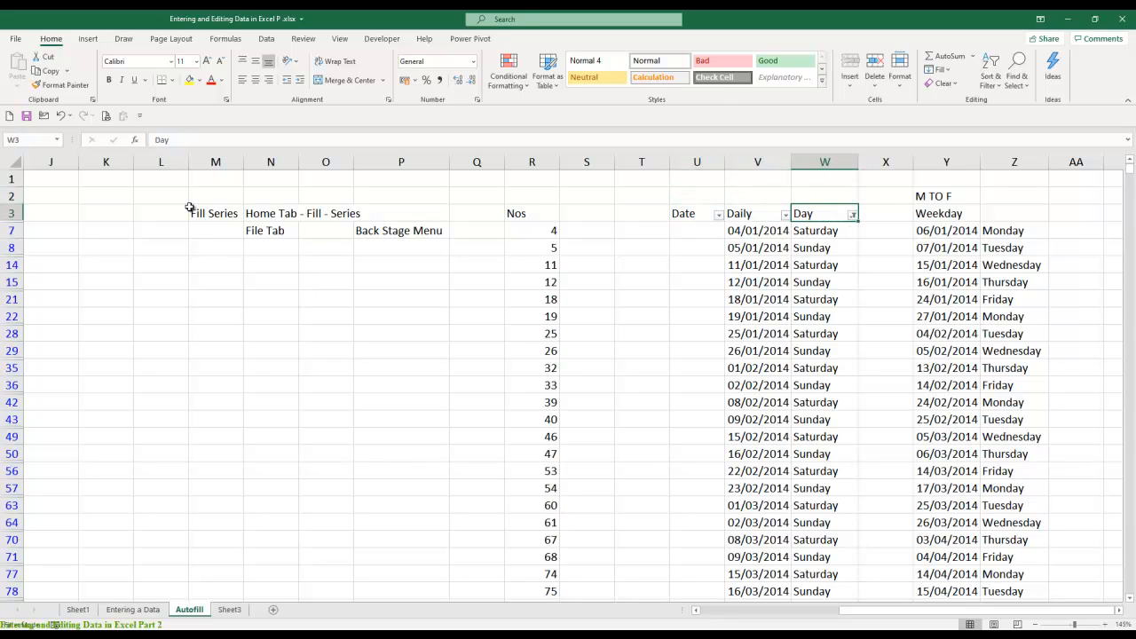
{"action": "key", "text": "ctrl+shift+l"}
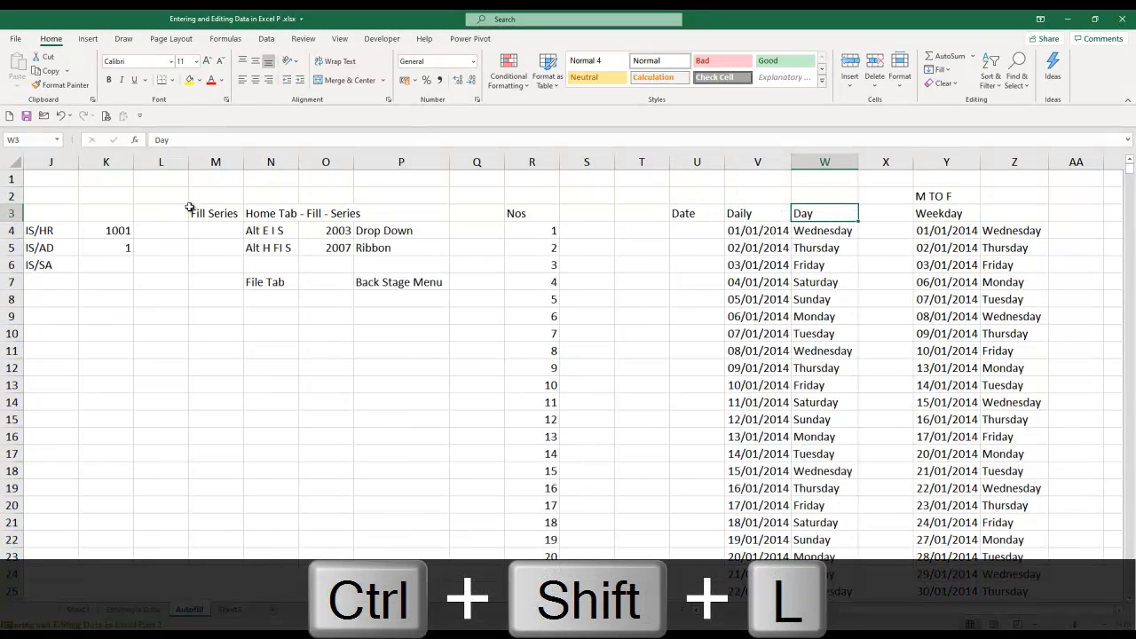
- Enter the note Add or Remove in T5 and Filter in T6
{"action": "key", "text": "Left"}
{"action": "key", "text": "Left"}
{"action": "key", "text": "Left"}
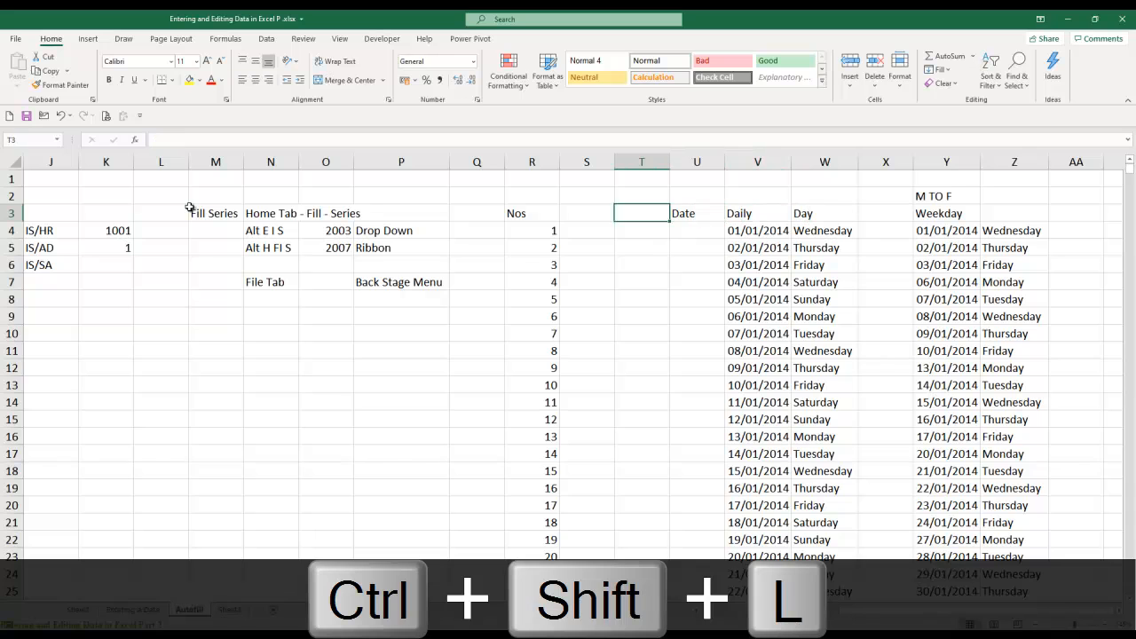
{"action": "key", "text": "Down"}
{"action": "key", "text": "Down"}
{"action": "type", "text": "Add"}
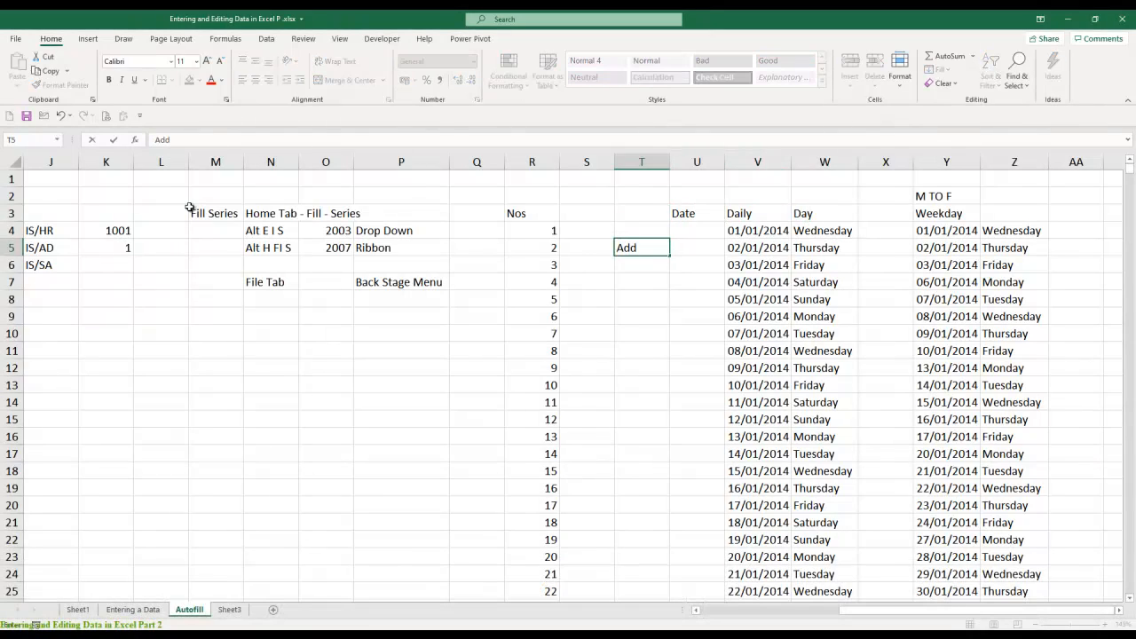
{"action": "type", "text": " or Remove"}
{"action": "key", "text": "Return"}
{"action": "type", "text": "Fo"}
{"action": "key", "text": "BackSpace"}
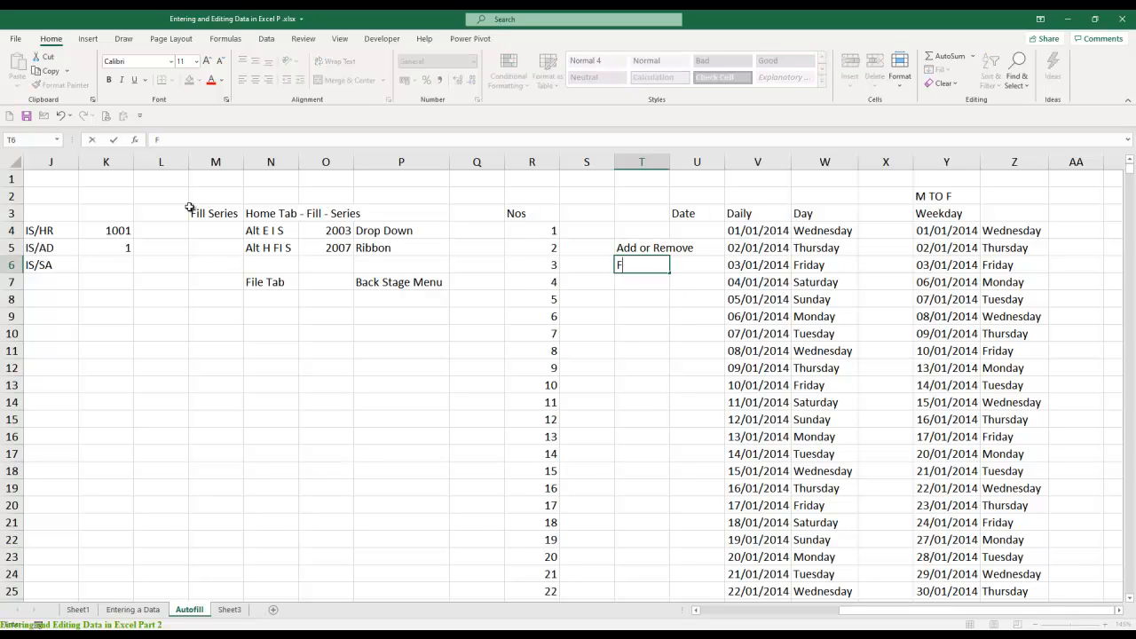
{"action": "type", "text": "ilter"}
{"action": "key", "text": "Return"}
- Enter the shortcut notes Ctrl Shift L in T7 and Alt D F F in T8, and autofit column T
{"action": "type", "text": "Ctr"}
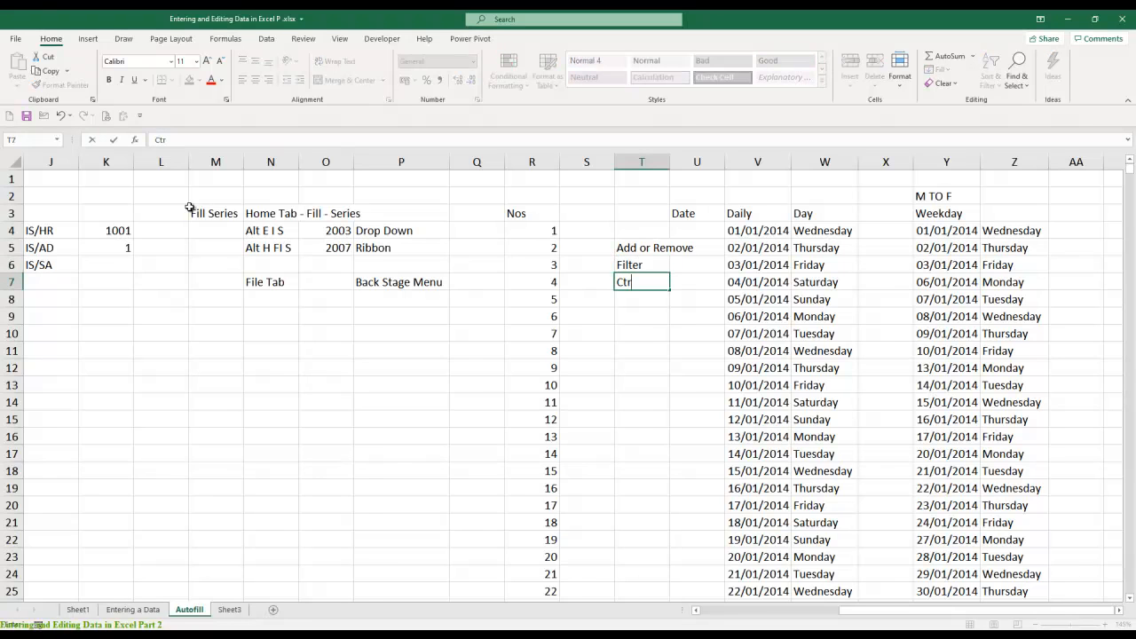
{"action": "type", "text": "l Shfit"}
{"action": "key", "text": "BackSpace"}
{"action": "key", "text": "BackSpace"}
{"action": "key", "text": "BackSpace"}
{"action": "type", "text": "ift L"}
{"action": "key", "text": "Return"}
{"action": "type", "text": "Alt "}
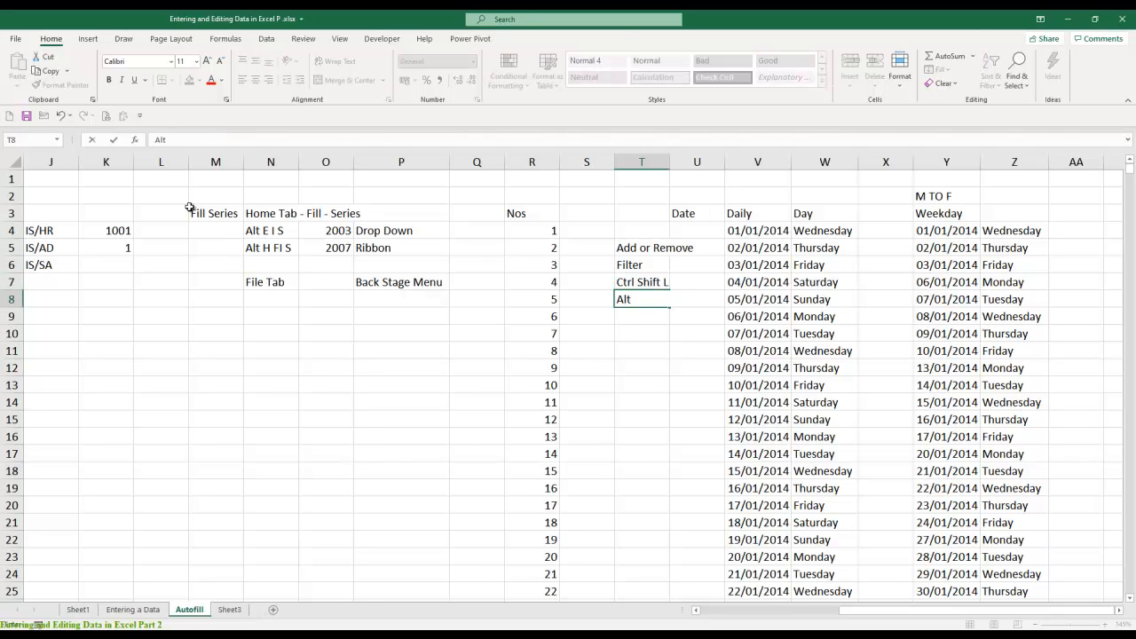
{"action": "type", "text": "D F F"}
{"action": "key", "text": "Return"}
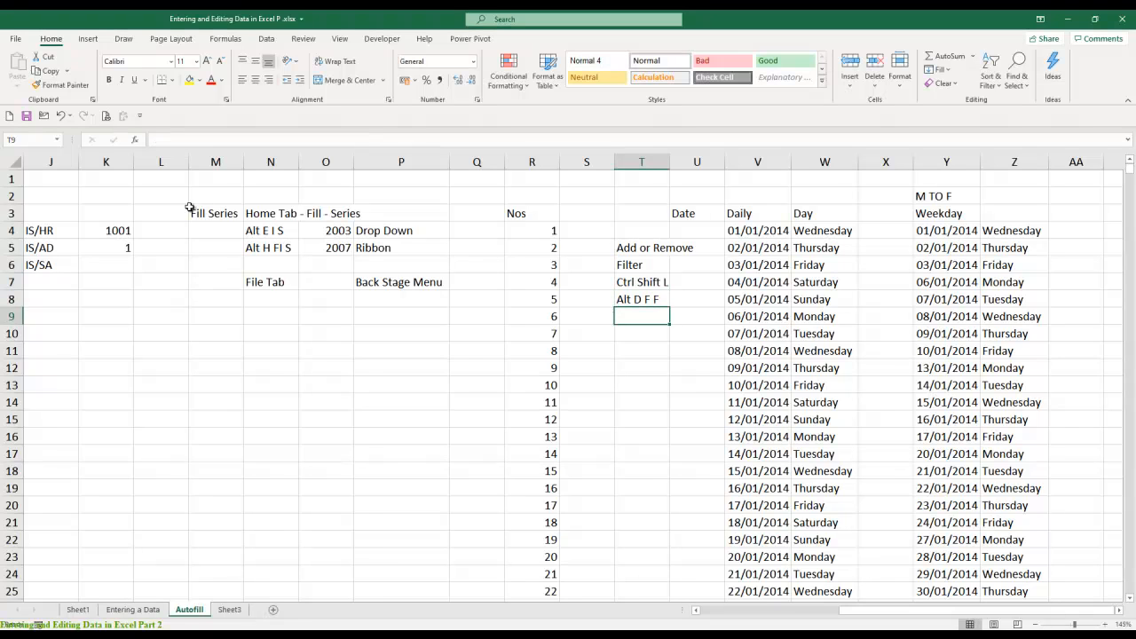
{"action": "double_click", "coordinate": [669, 162]}
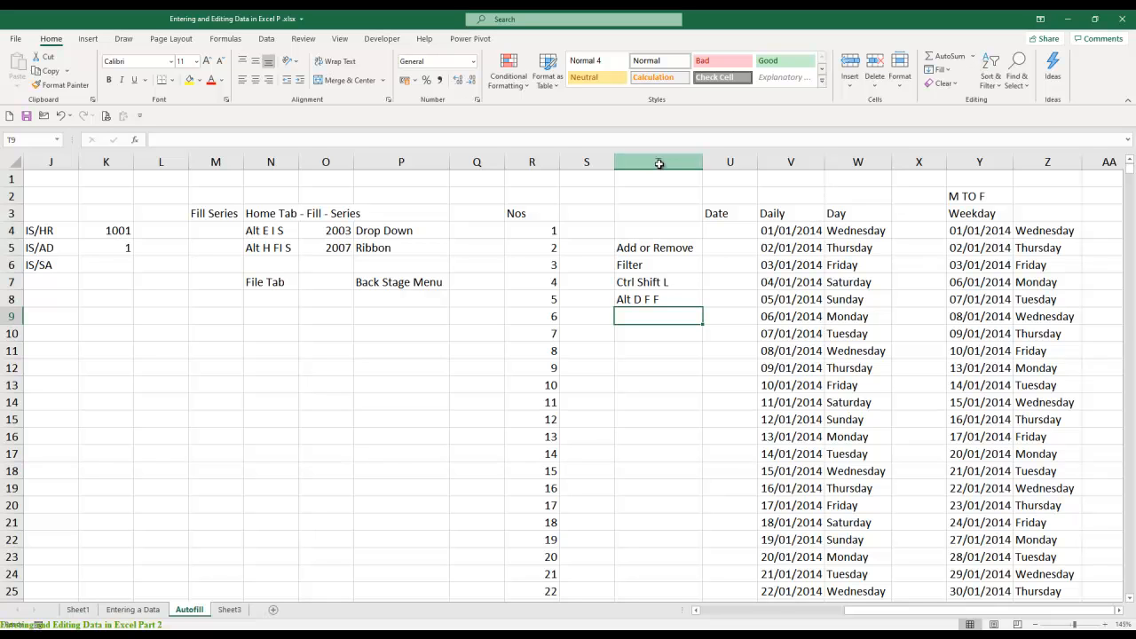
- Enter the heading Month in AB3 and the start date 1-1-2020 in AB4
{"action": "left_click", "coordinate": [1119, 609]}
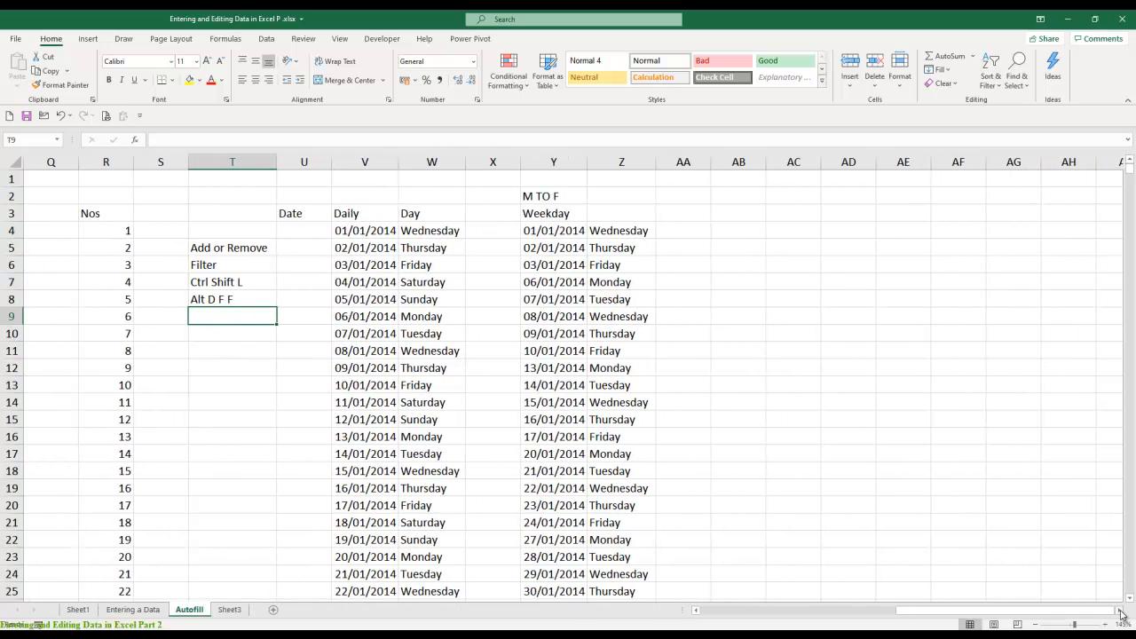
{"action": "left_click", "coordinate": [746, 215]}
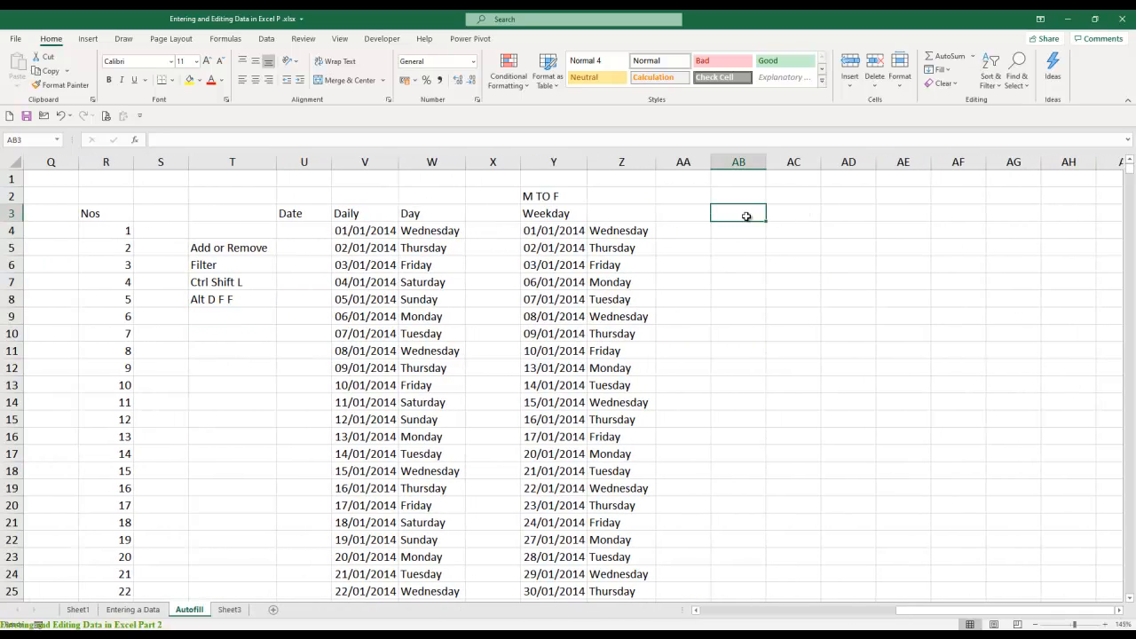
{"action": "type", "text": "Month"}
{"action": "key", "text": "Return"}
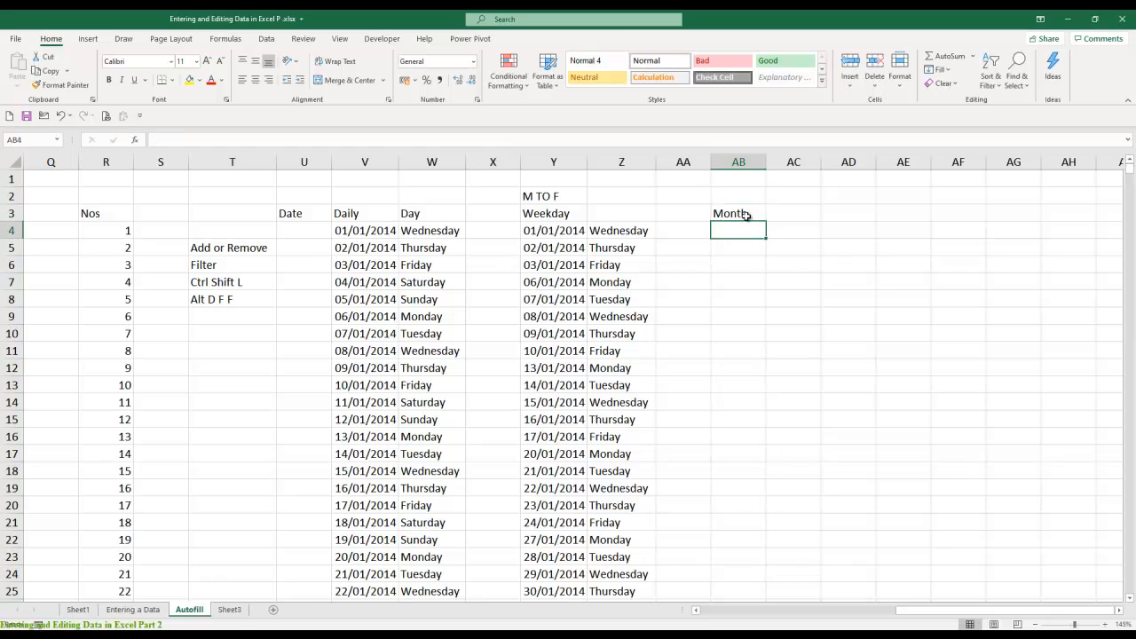
{"action": "type", "text": "1-1-2020"}
{"action": "key", "text": "Return"}
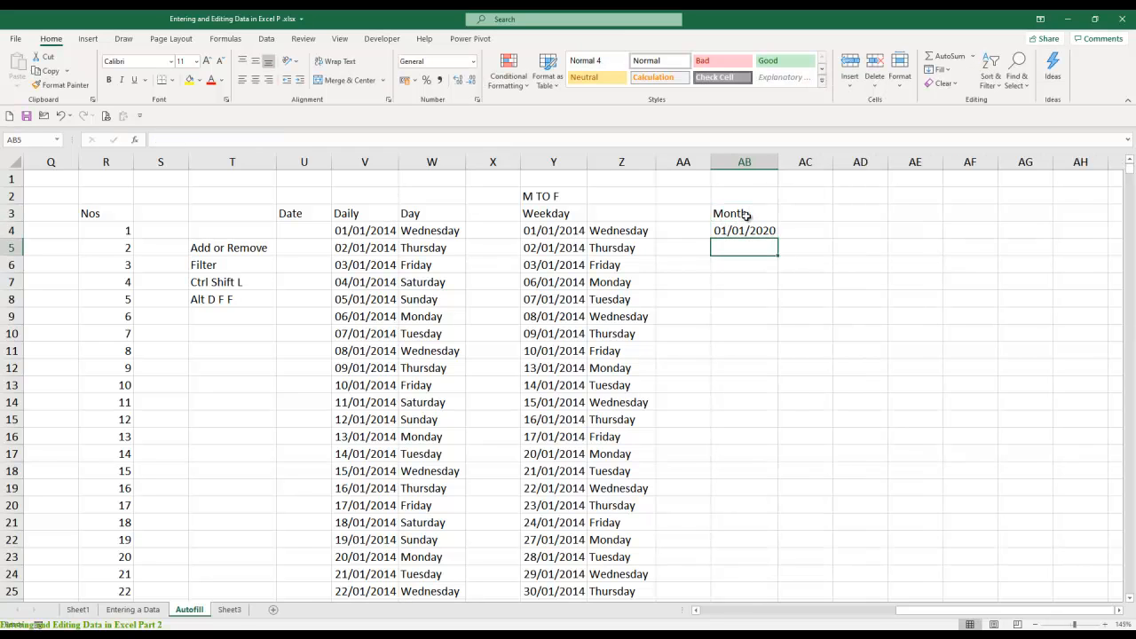
- Fill a date series down column AB from AB4 by month, with step value 1 and stop value 31-12-2020, and look over the dates
{"action": "key", "text": "Up"}
{"action": "key", "text": "alt+e"}
{"action": "key", "text": "i"}
{"action": "key", "text": "s"}
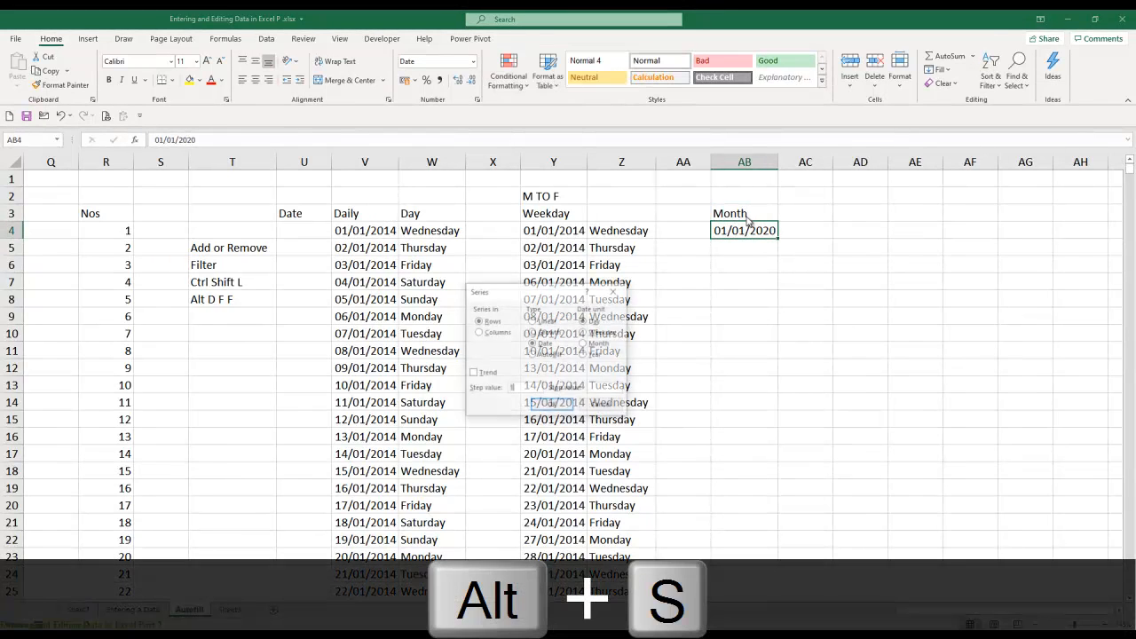
{"action": "key", "text": "alt+c"}
{"action": "key", "text": "Tab"}
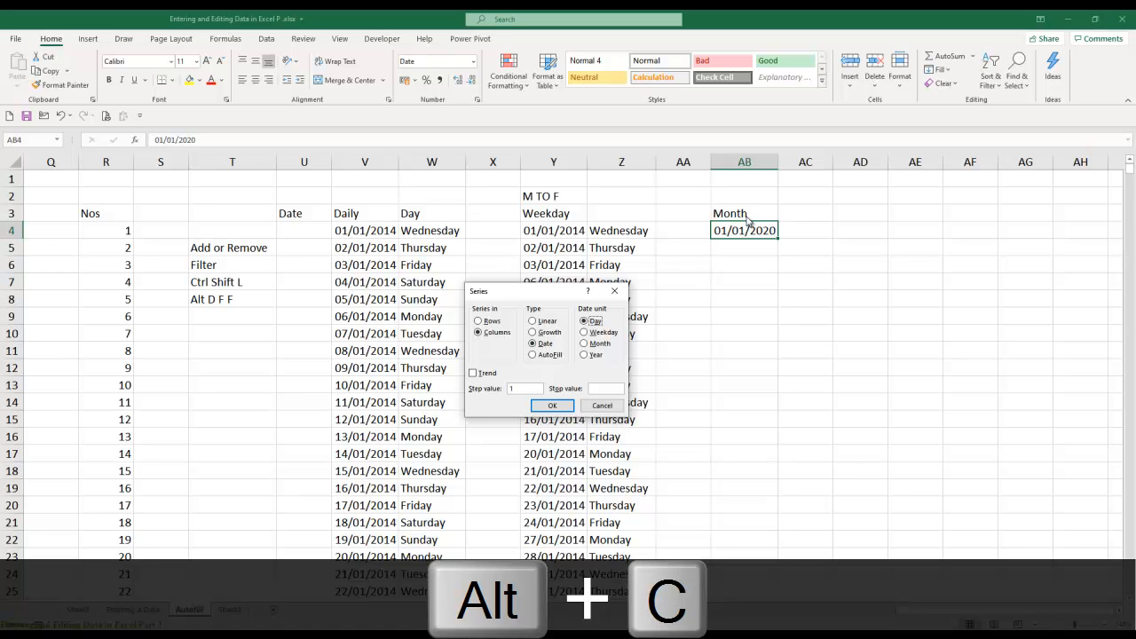
{"action": "key", "text": "Down"}
{"action": "key", "text": "Down"}
{"action": "key", "text": "Tab"}
{"action": "key", "text": "Tab"}
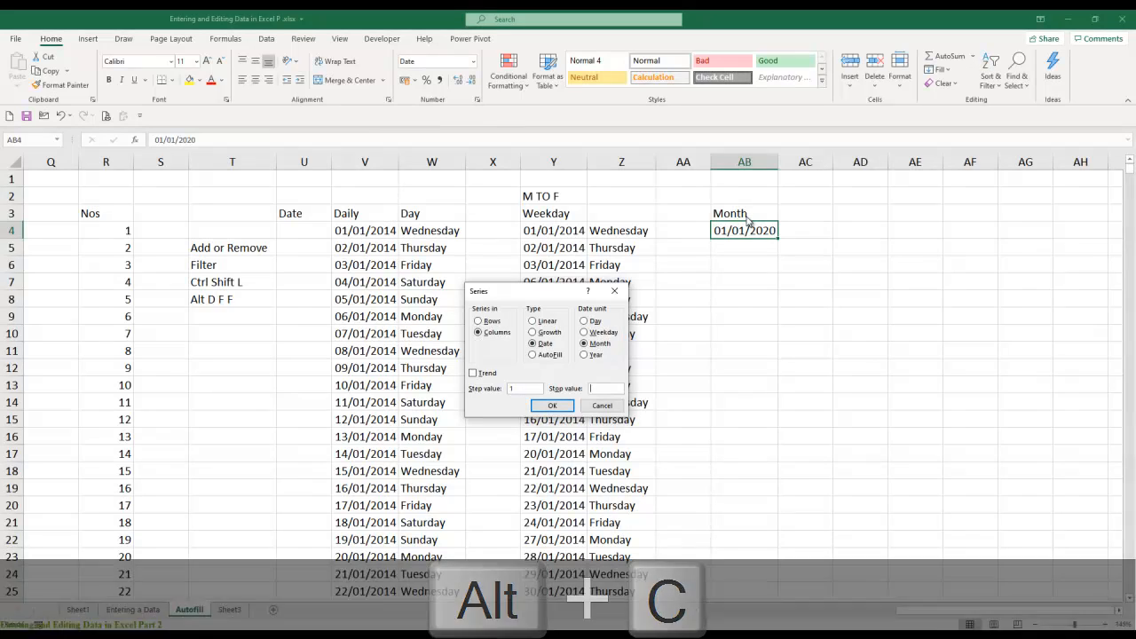
{"action": "type", "text": "31-12-2020"}
{"action": "key", "text": "ctrl+Return"}
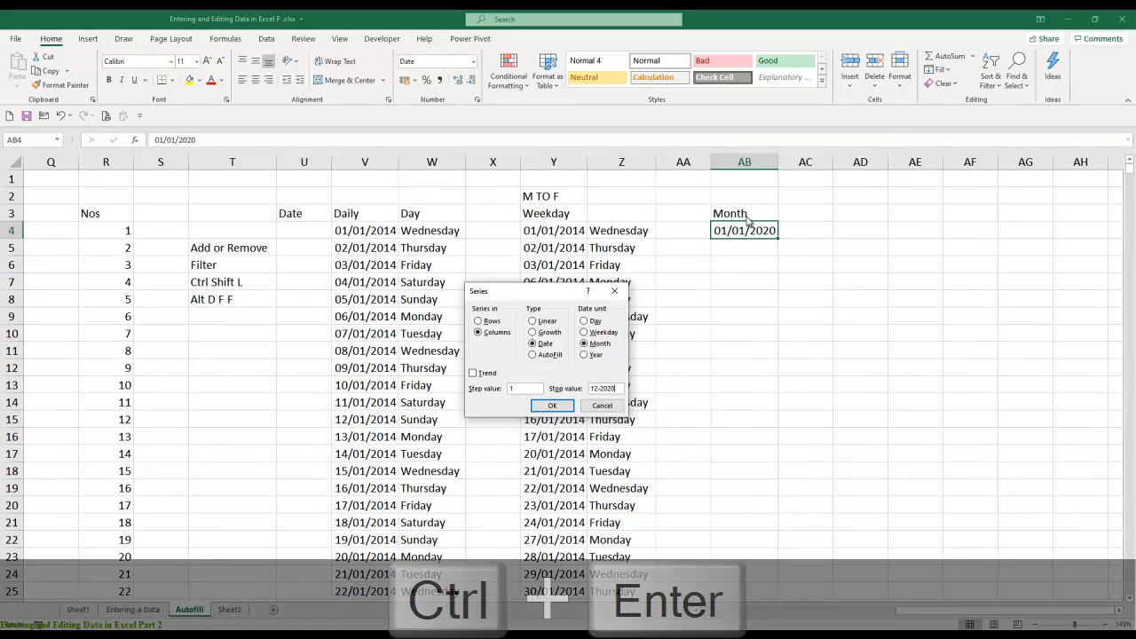
{"action": "key", "text": "Down"}
{"action": "key", "text": "Down"}
{"action": "key", "text": "Down"}
{"action": "key", "text": "Down"}
{"action": "key", "text": "Down"}
{"action": "key", "text": "Down"}
{"action": "key", "text": "Down"}
{"action": "key", "text": "Down"}
{"action": "key", "text": "Down"}
{"action": "key", "text": "Down"}
{"action": "key", "text": "Down"}
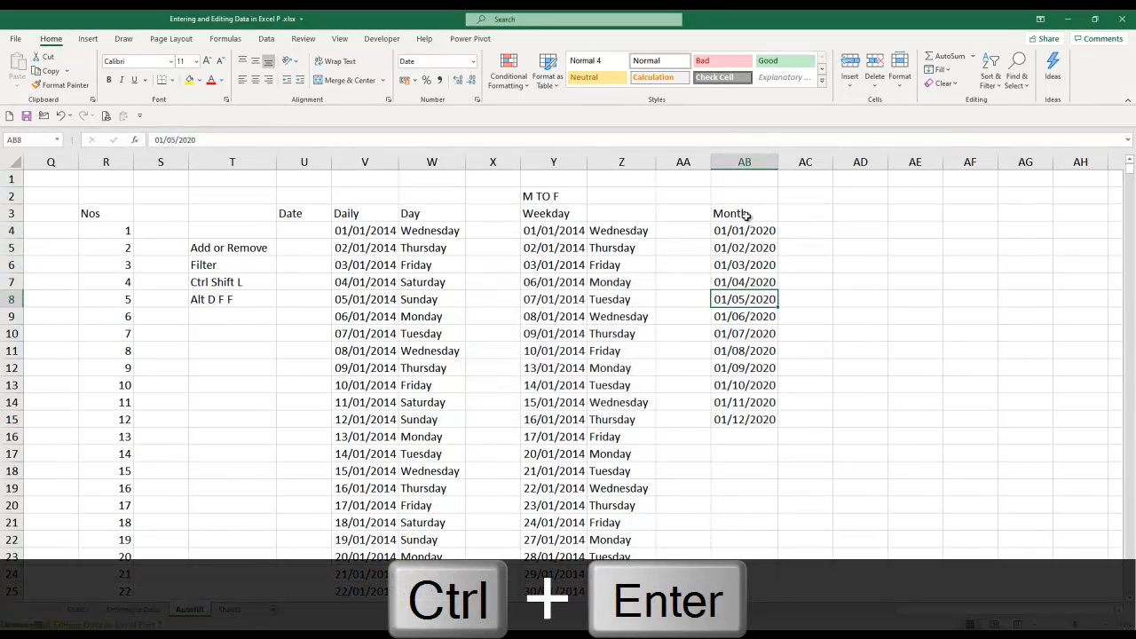
- Enter the heading Year in AD3 and the start date 1-1-2001 in AD4
{"action": "key", "text": "Up"}
{"action": "key", "text": "Up"}
{"action": "key", "text": "Up"}
{"action": "key", "text": "Up"}
{"action": "key", "text": "Up"}
{"action": "key", "text": "Up"}
{"action": "key", "text": "Up"}
{"action": "key", "text": "Up"}
{"action": "key", "text": "Up"}
{"action": "key", "text": "Up"}
{"action": "key", "text": "Up"}
{"action": "key", "text": "Up"}
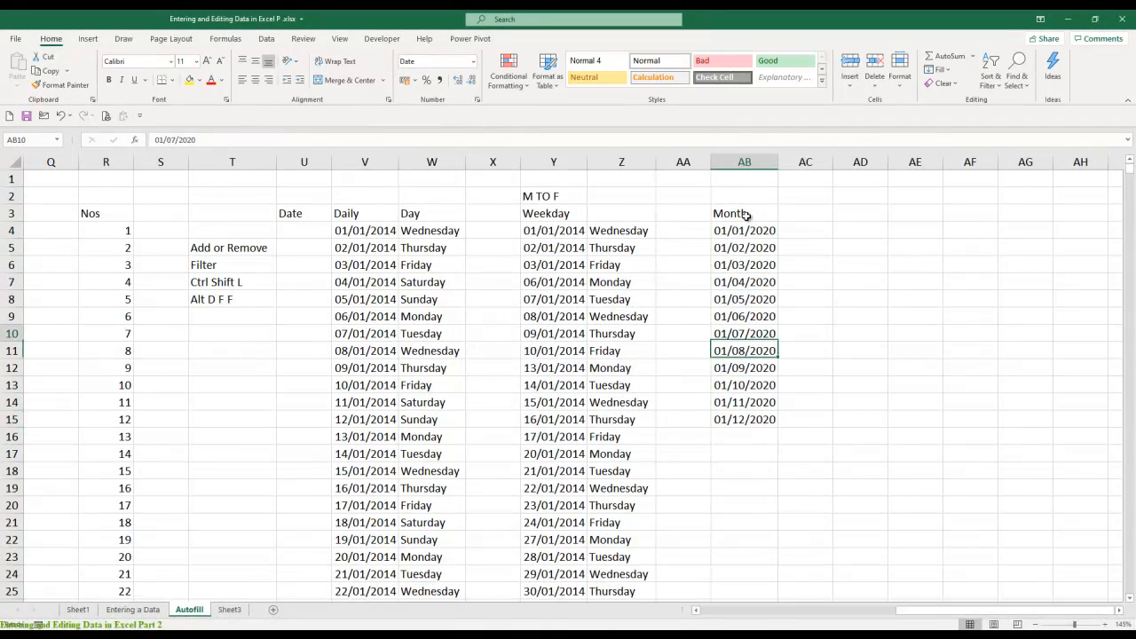
{"action": "key", "text": "Right"}
{"action": "key", "text": "Right"}
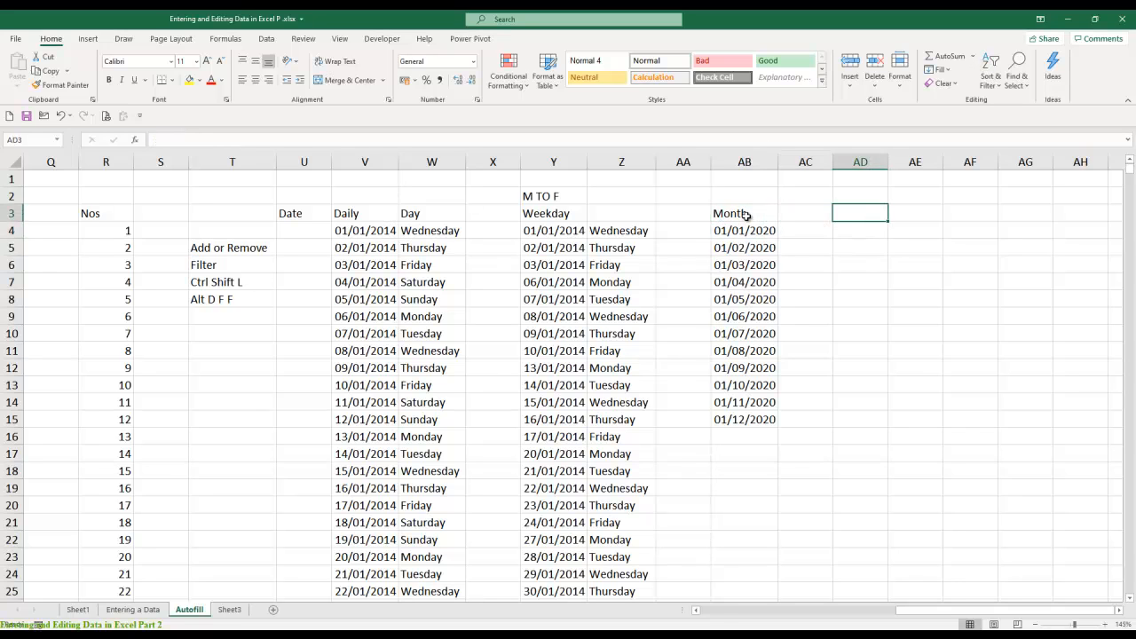
{"action": "type", "text": "Yeqr"}
{"action": "key", "text": "BackSpace"}
{"action": "key", "text": "BackSpace"}
{"action": "type", "text": "ar"}
{"action": "key", "text": "Return"}
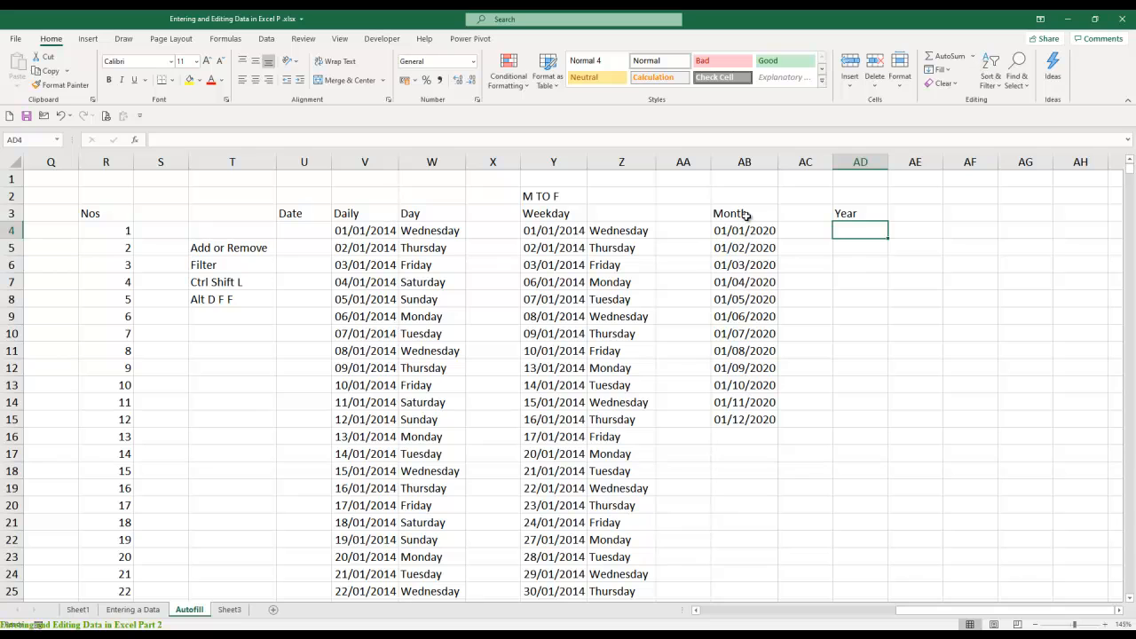
{"action": "type", "text": "1-1-2001"}
{"action": "key", "text": "Return"}
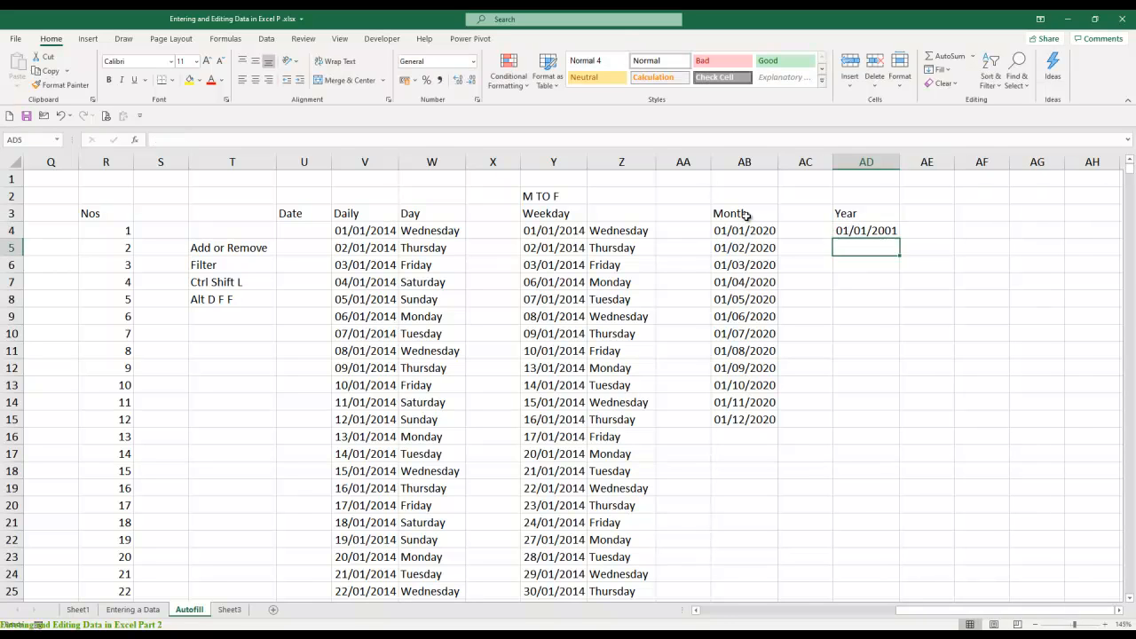
- Fill a date series down column AD from AD4 by year, with step value 1 and stop value 31-12-2020
{"action": "key", "text": "Up"}
{"action": "key", "text": "alt+e"}
{"action": "key", "text": "alt+i"}
{"action": "key", "text": "alt+s"}
{"action": "key", "text": "alt+c"}
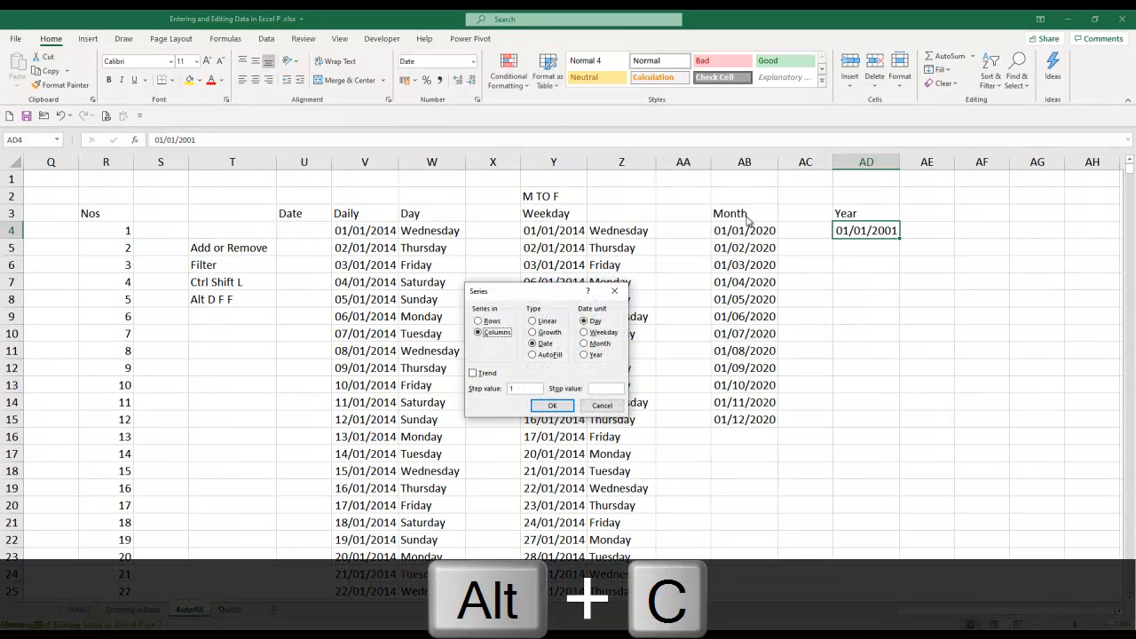
{"action": "key", "text": "Tab"}
{"action": "key", "text": "Tab"}
{"action": "key", "text": "Down"}
{"action": "key", "text": "Down"}
{"action": "key", "text": "Down"}
{"action": "key", "text": "Tab"}
{"action": "key", "text": "Tab"}
{"action": "key", "text": "Tab"}
{"action": "type", "text": "31"}
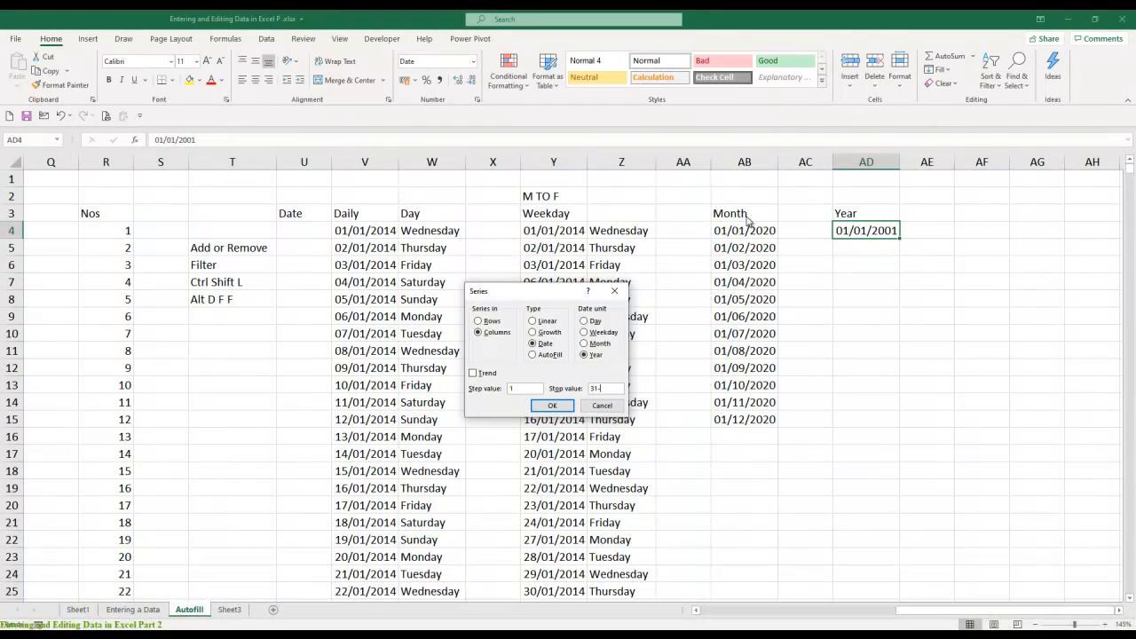
{"action": "type", "text": "-12-2020"}
{"action": "key", "text": "Return"}
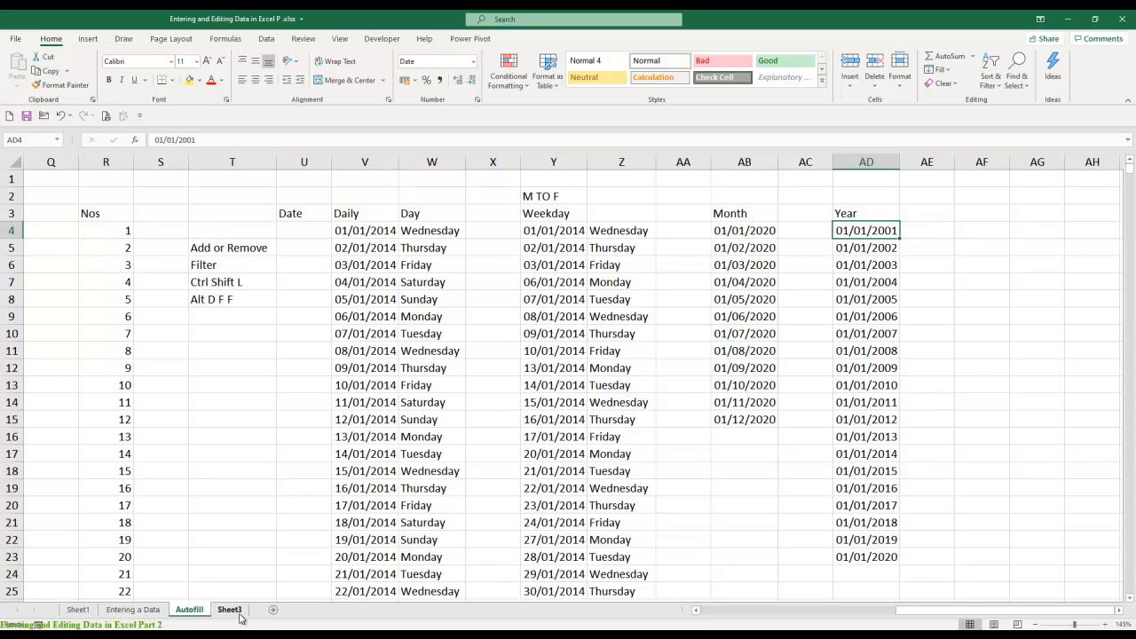
- Rename the Autofill sheet as Autofill & Fill Series
{"action": "right_click", "coordinate": [200, 612]}
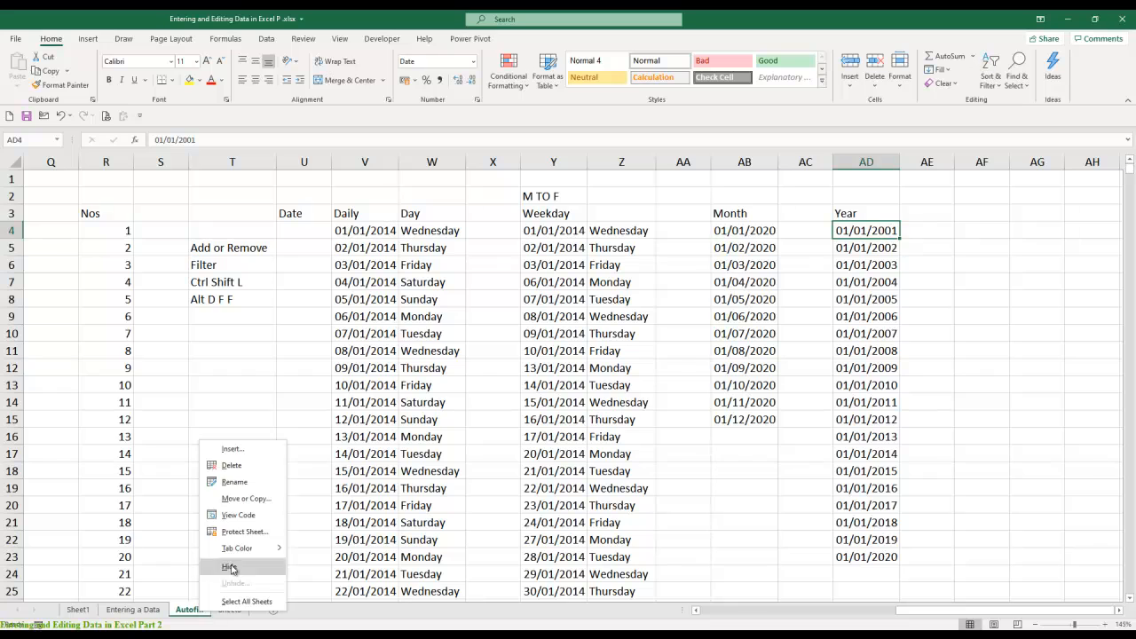
{"action": "left_click", "coordinate": [256, 485]}
{"action": "key", "text": "Right"}
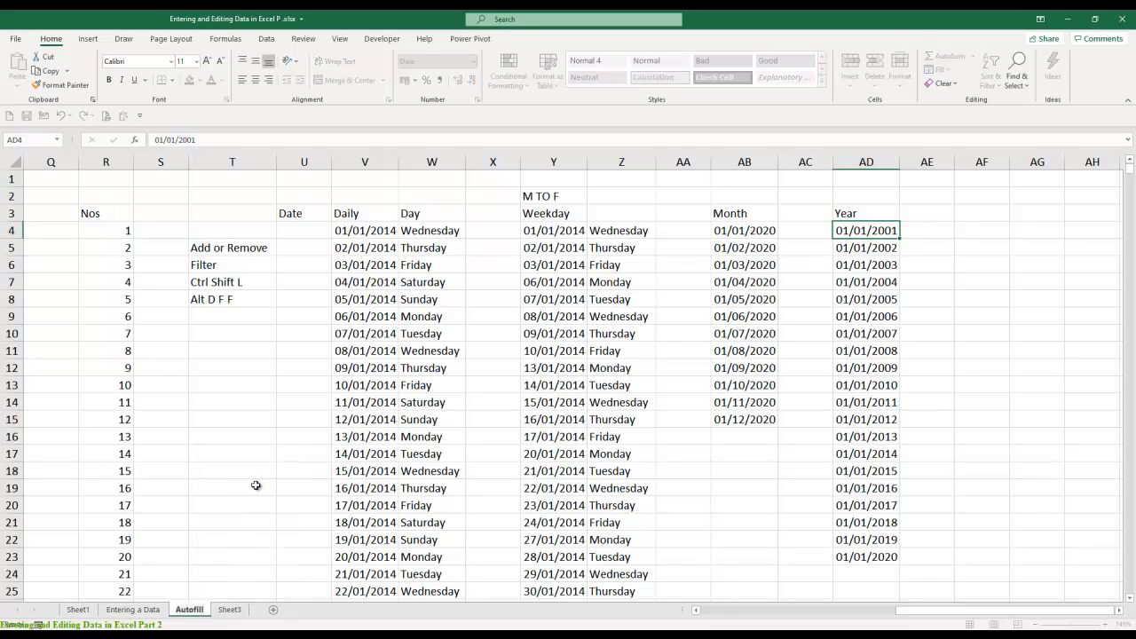
{"action": "type", "text": "& Fill Se"}
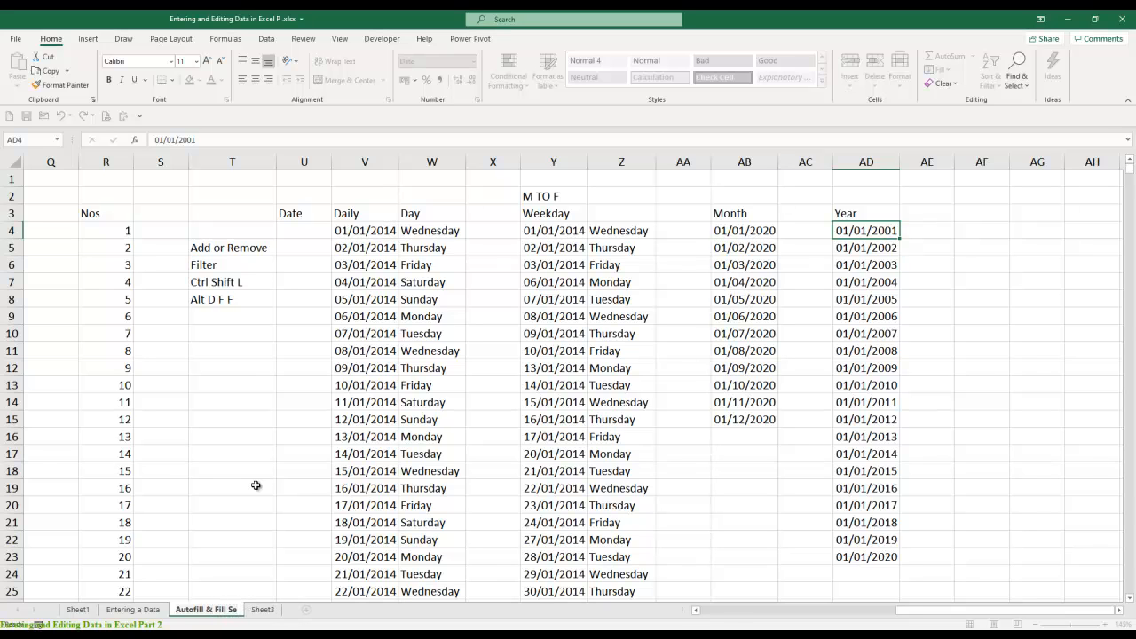
{"action": "type", "text": "ries"}
{"action": "key", "text": "Return"}
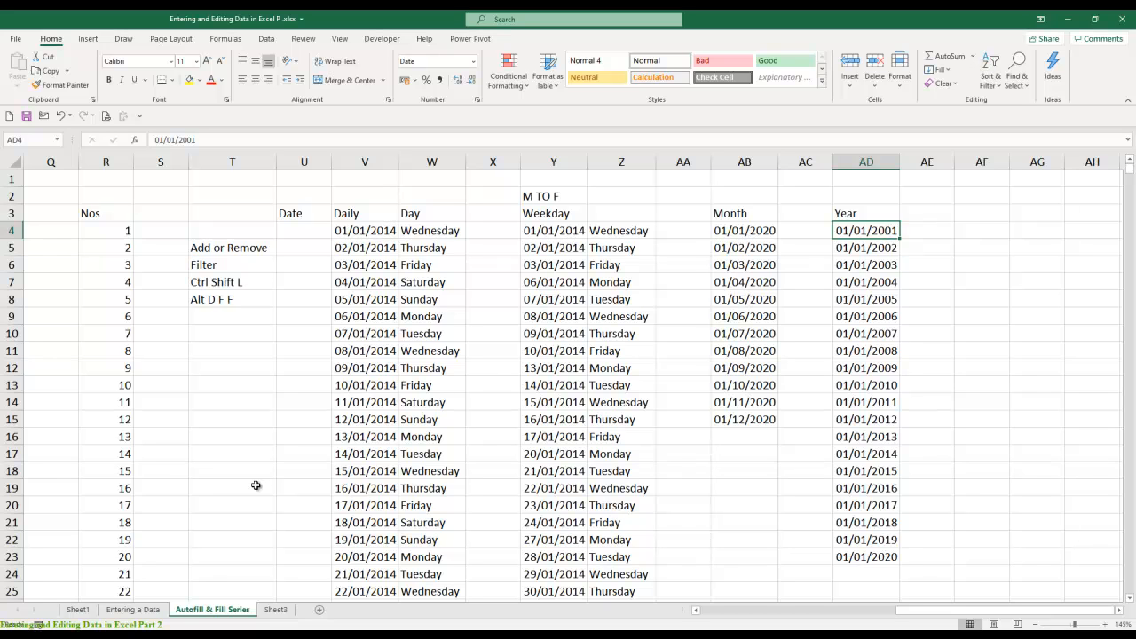
- Add a new worksheet after Autofill & Fill Series and name it Importing Data
{"action": "left_click", "coordinate": [319, 611]}
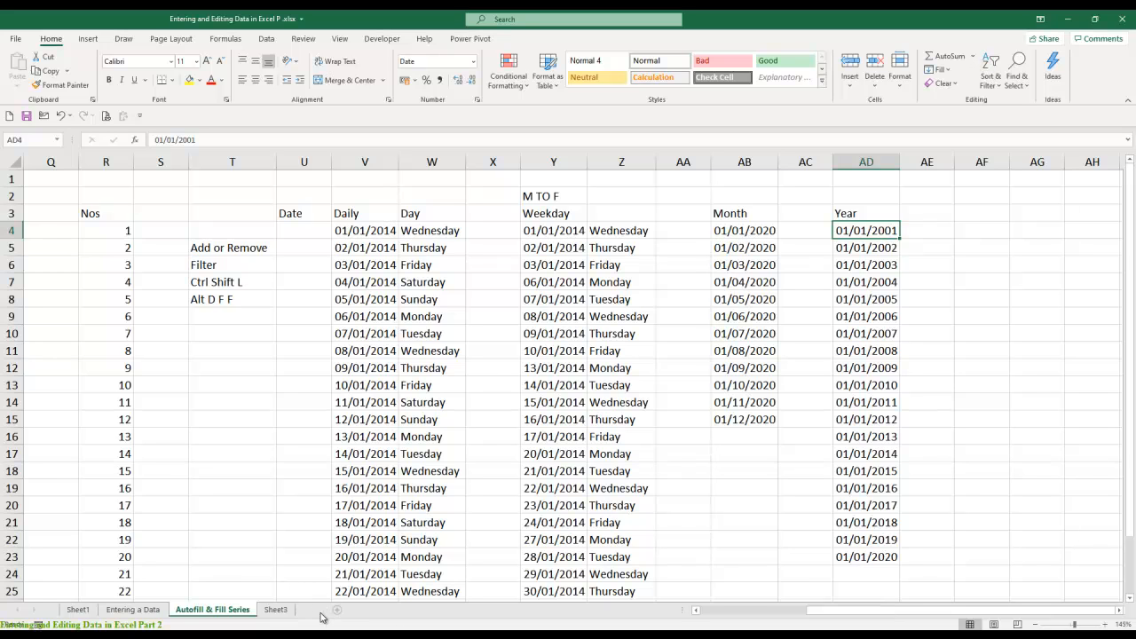
{"action": "double_click", "coordinate": [273, 611]}
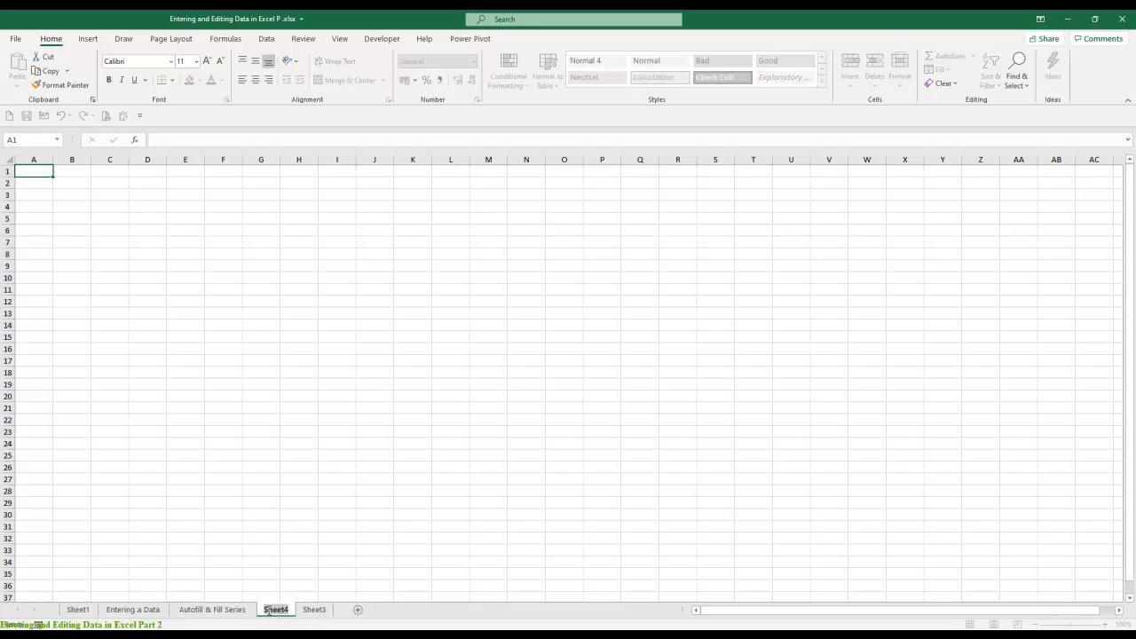
{"action": "type", "text": "Importing Data"}
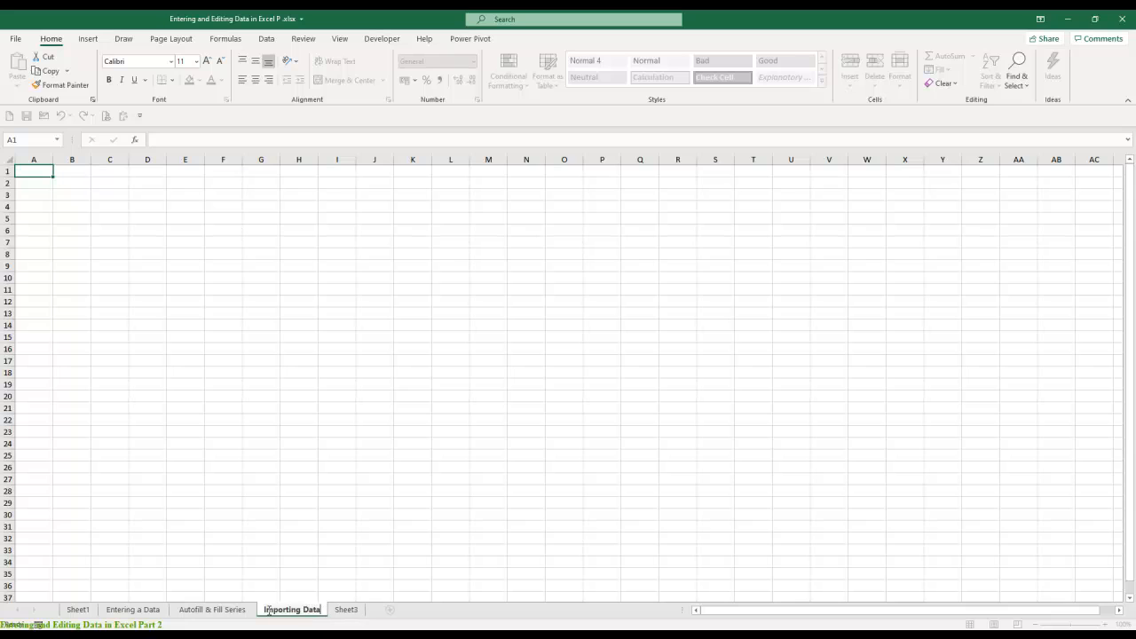
{"action": "key", "text": "Return"}
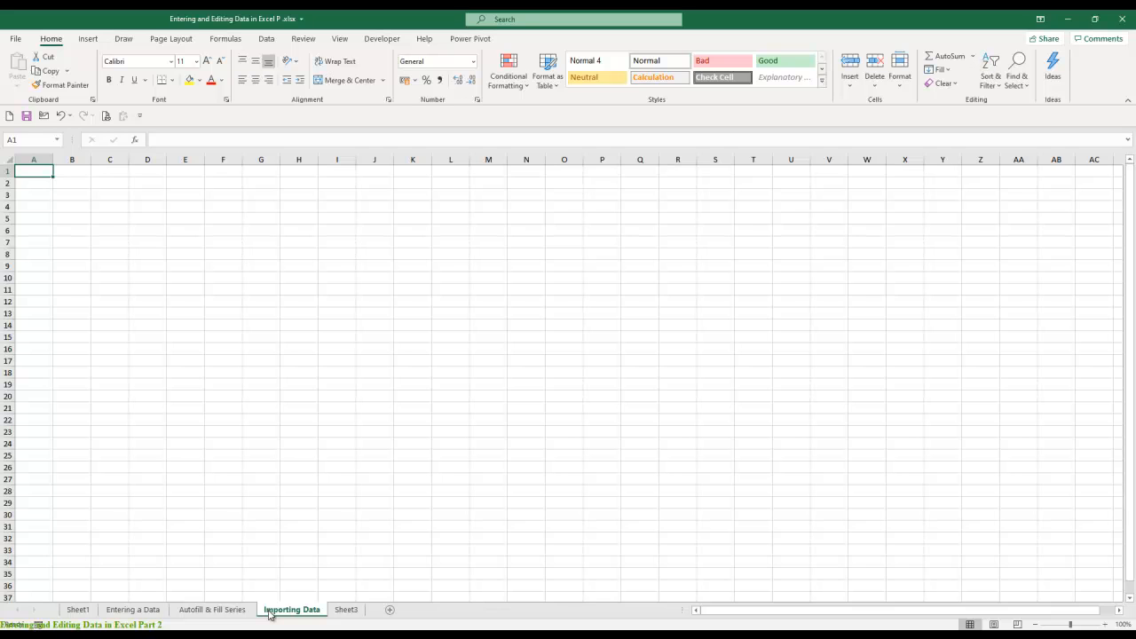
- Bring up the commands for importing external data into the Importing Data sheet
{"action": "left_click", "coordinate": [265, 40]}
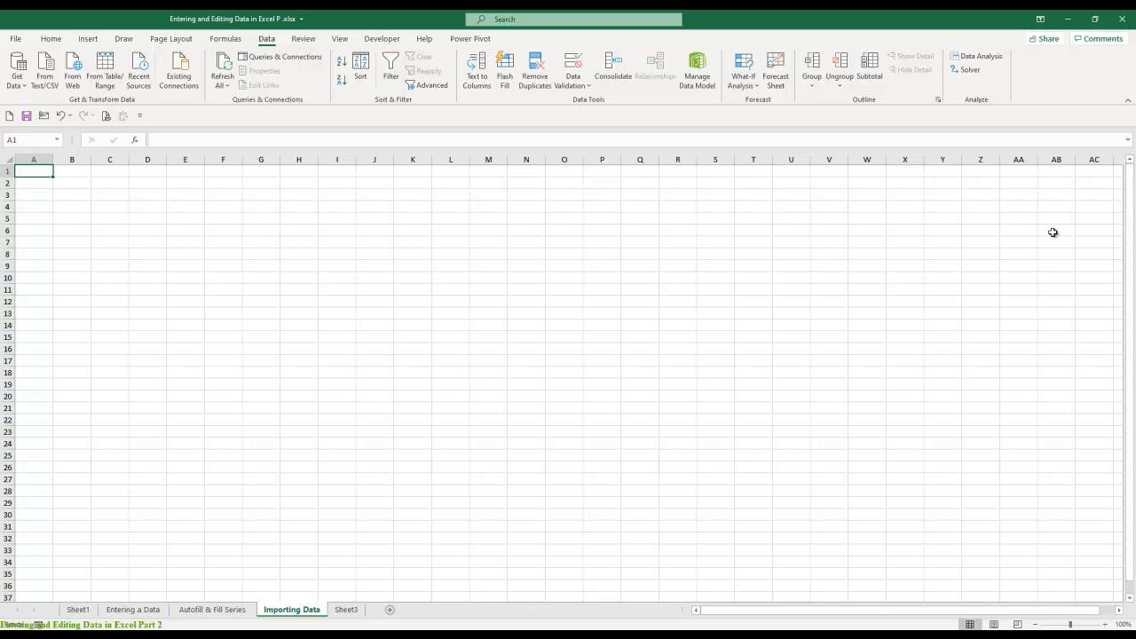
- Switch to File Explorer and open the Excel Training folder on New Volume (F:)
{"action": "left_click", "coordinate": [1067, 18]}
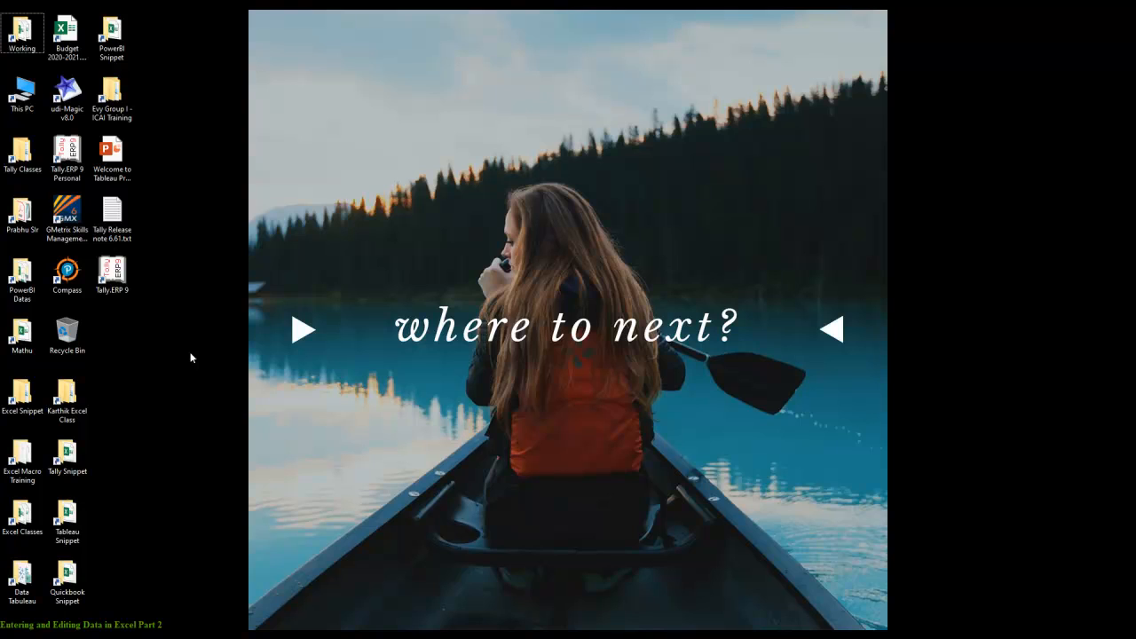
{"action": "left_click", "coordinate": [23, 93]}
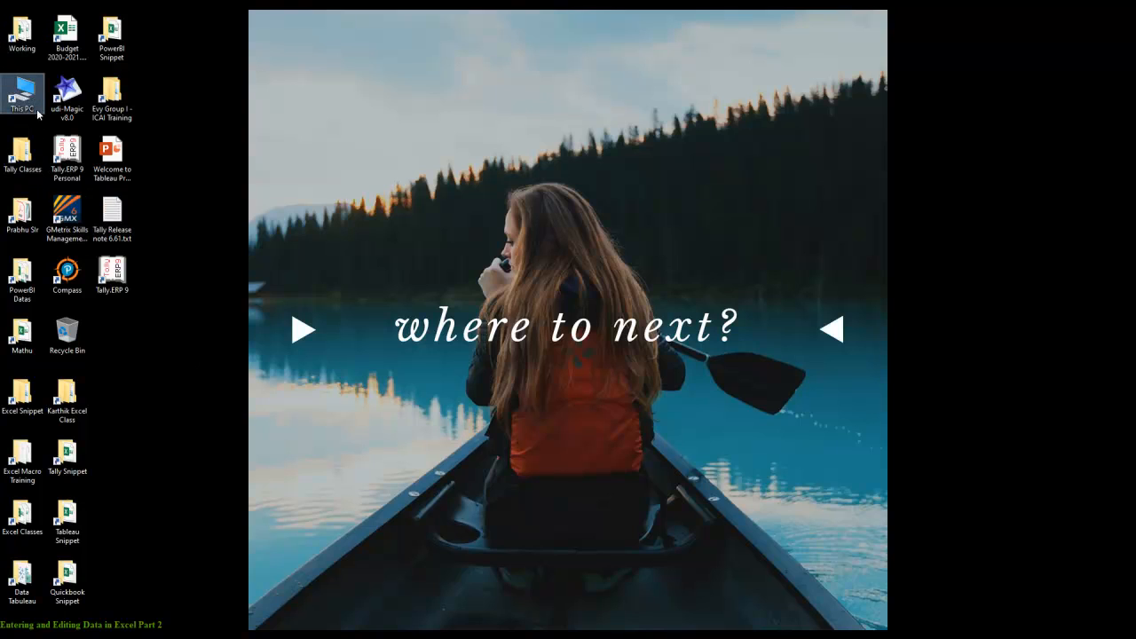
{"action": "left_click", "coordinate": [536, 302]}
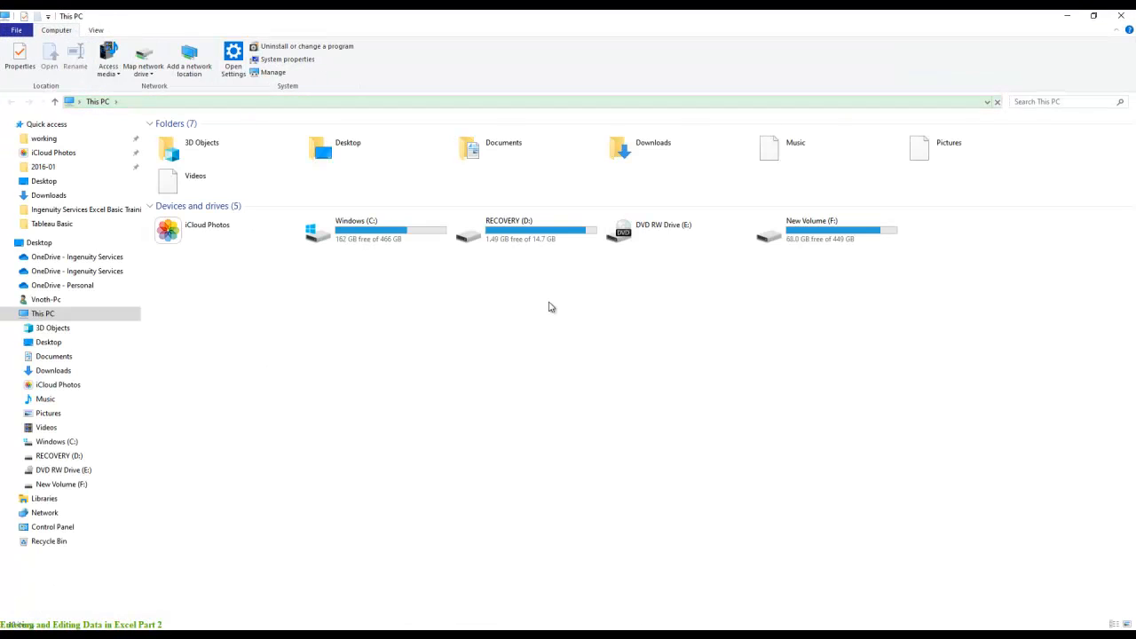
{"action": "double_click", "coordinate": [866, 228]}
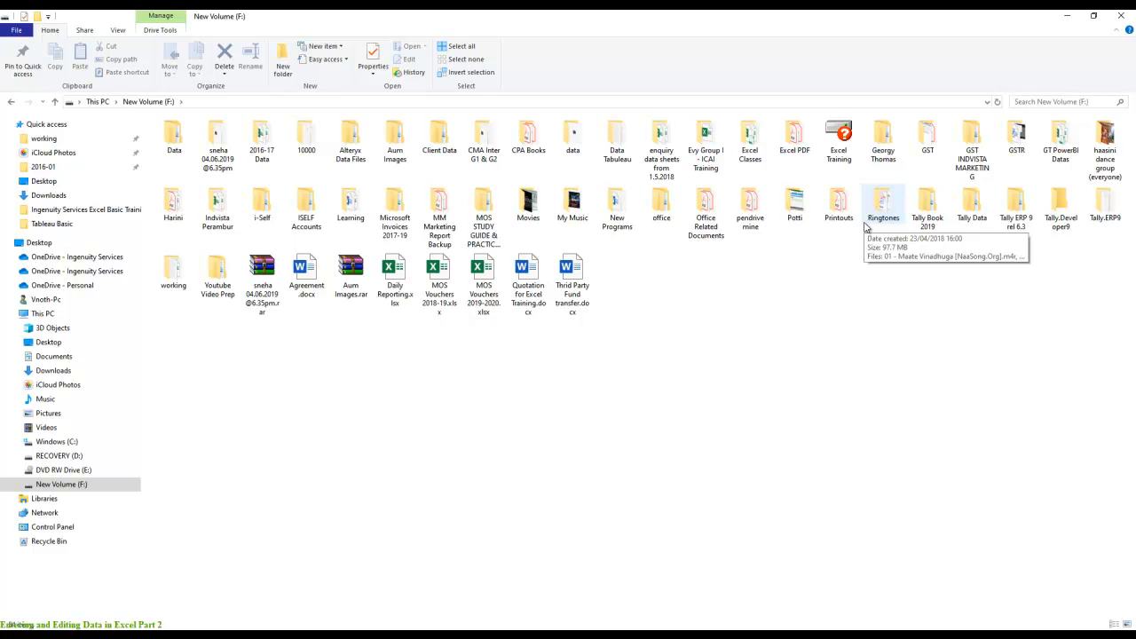
{"action": "double_click", "coordinate": [843, 136]}
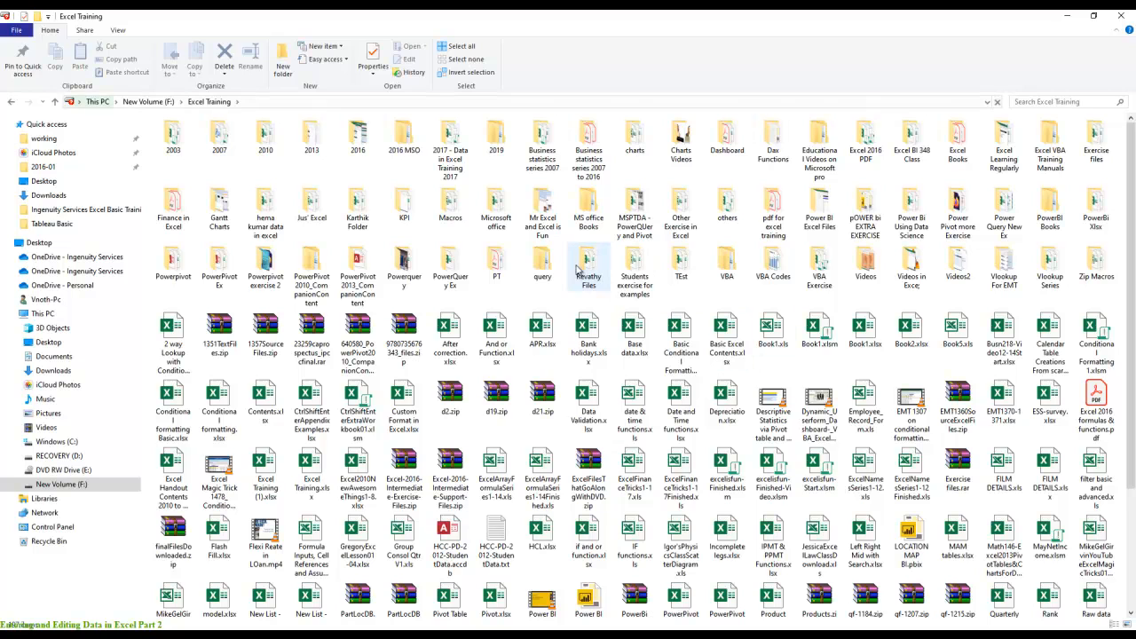
{"action": "double_click", "coordinate": [452, 271]}
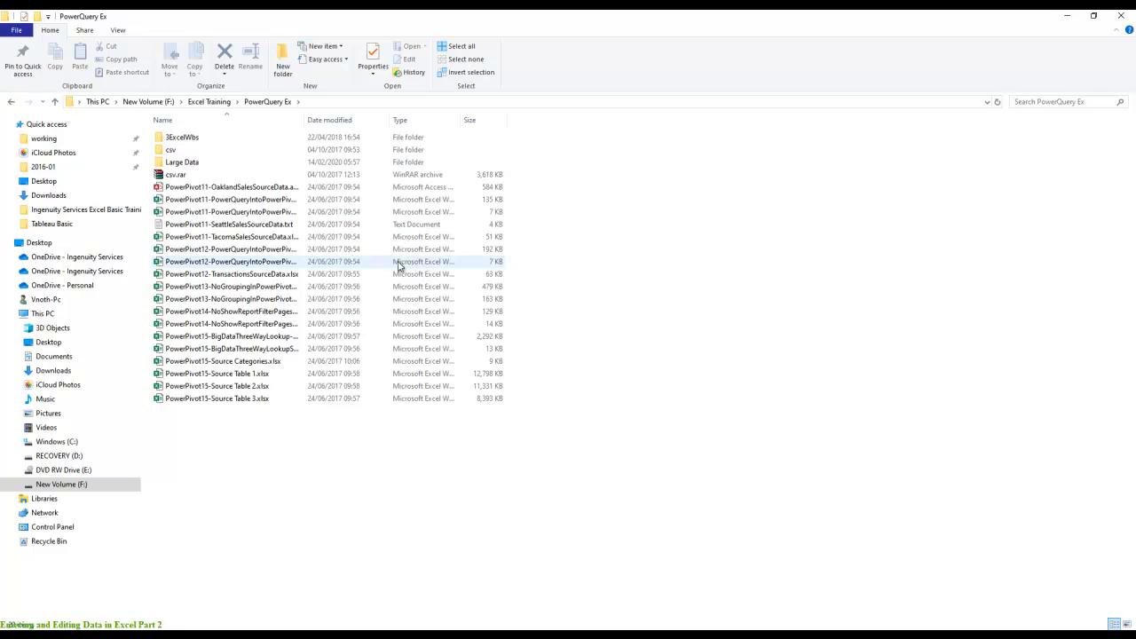
{"action": "double_click", "coordinate": [182, 138]}
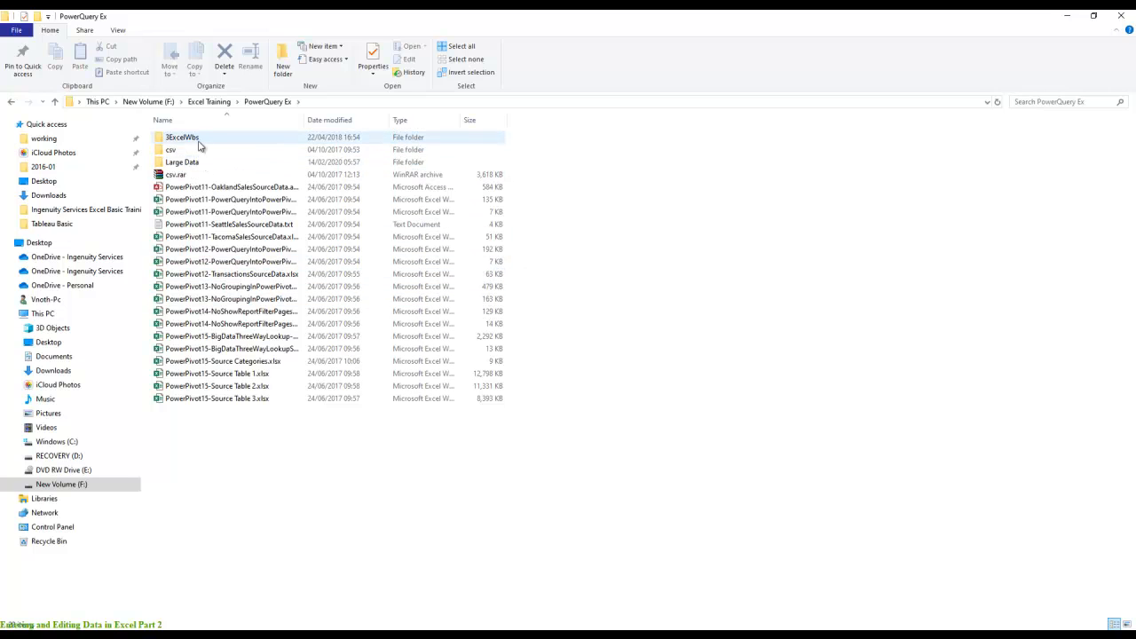
{"action": "left_click", "coordinate": [10, 102]}
{"action": "left_click", "coordinate": [11, 102]}
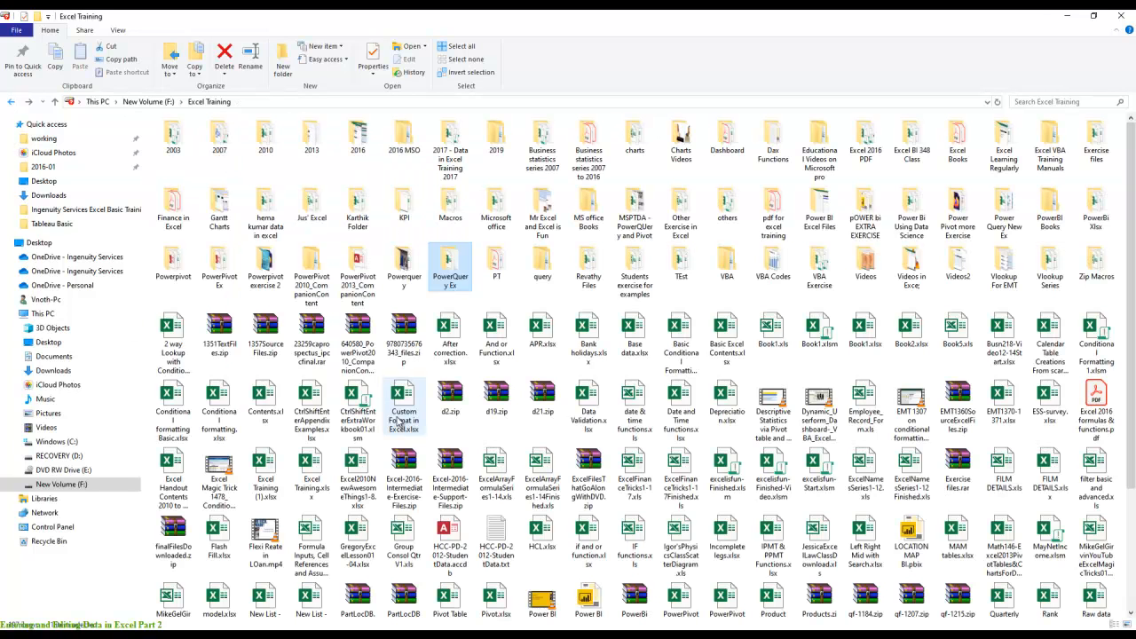
- Copy the Text files 1 folder from the Powerquery folder onto the desktop
{"action": "double_click", "coordinate": [409, 275]}
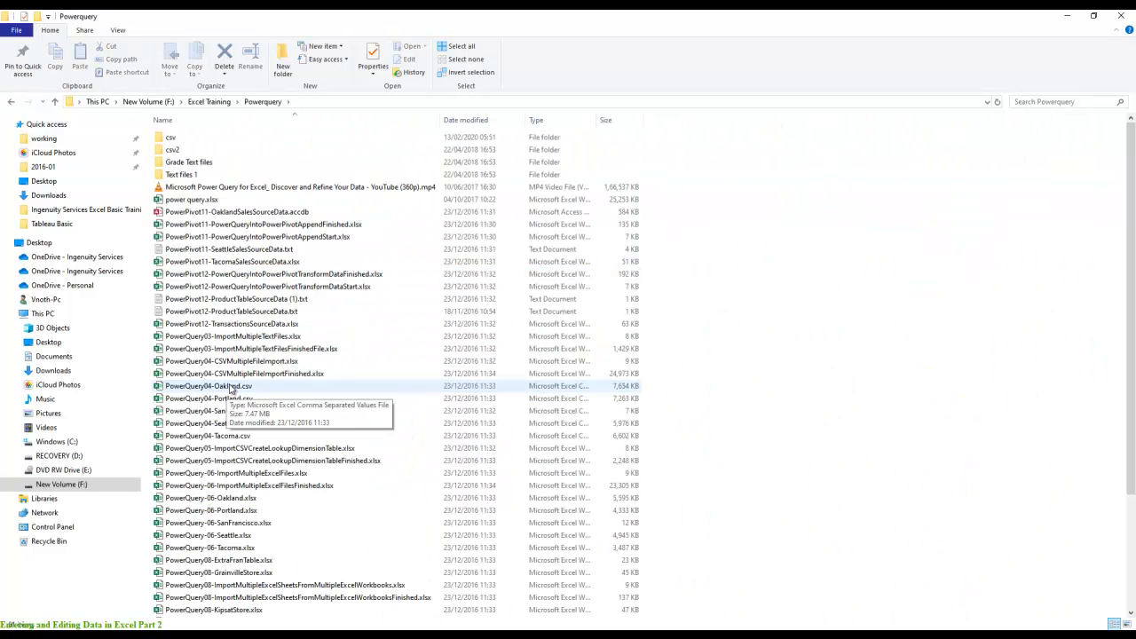
{"action": "double_click", "coordinate": [180, 176]}
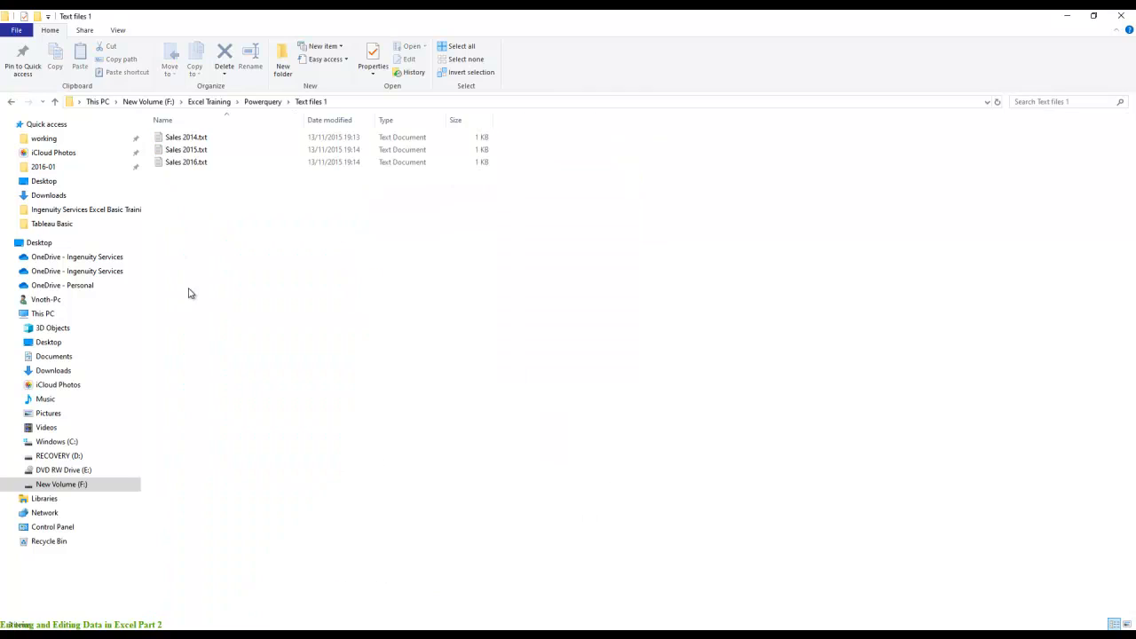
{"action": "left_click", "coordinate": [12, 102]}
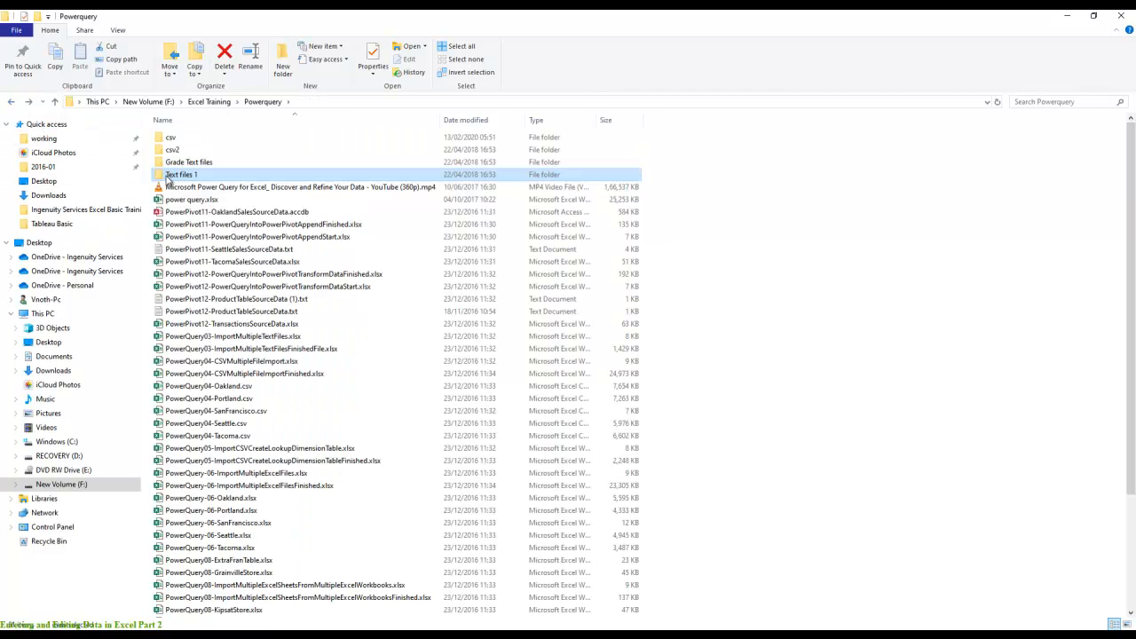
{"action": "right_click", "coordinate": [177, 176]}
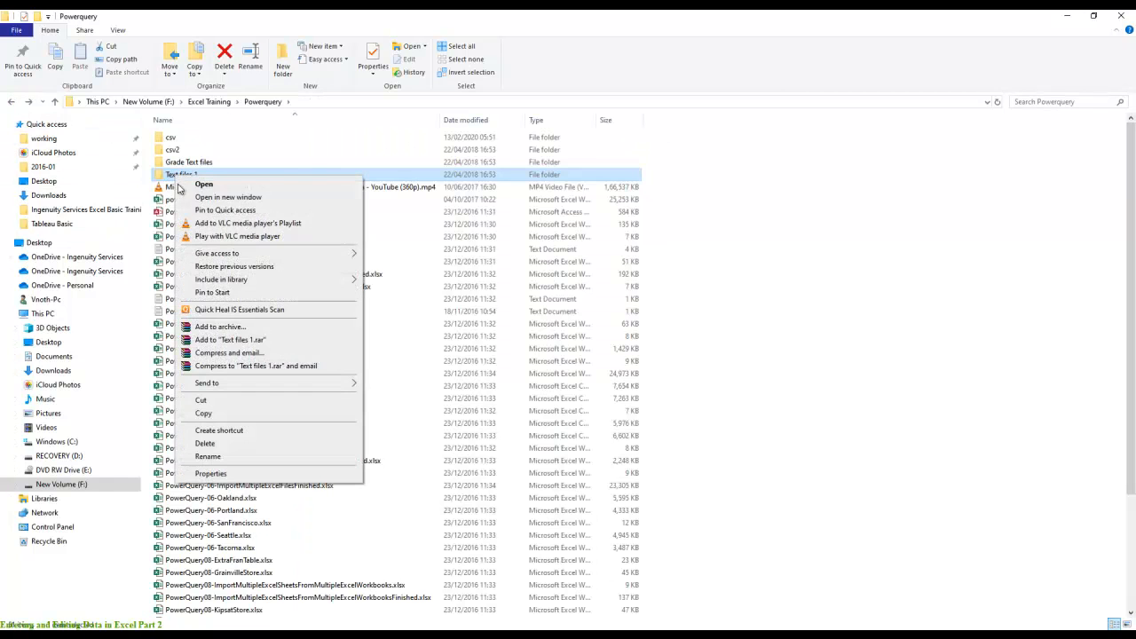
{"action": "left_click", "coordinate": [204, 413]}
{"action": "left_click", "coordinate": [1063, 18]}
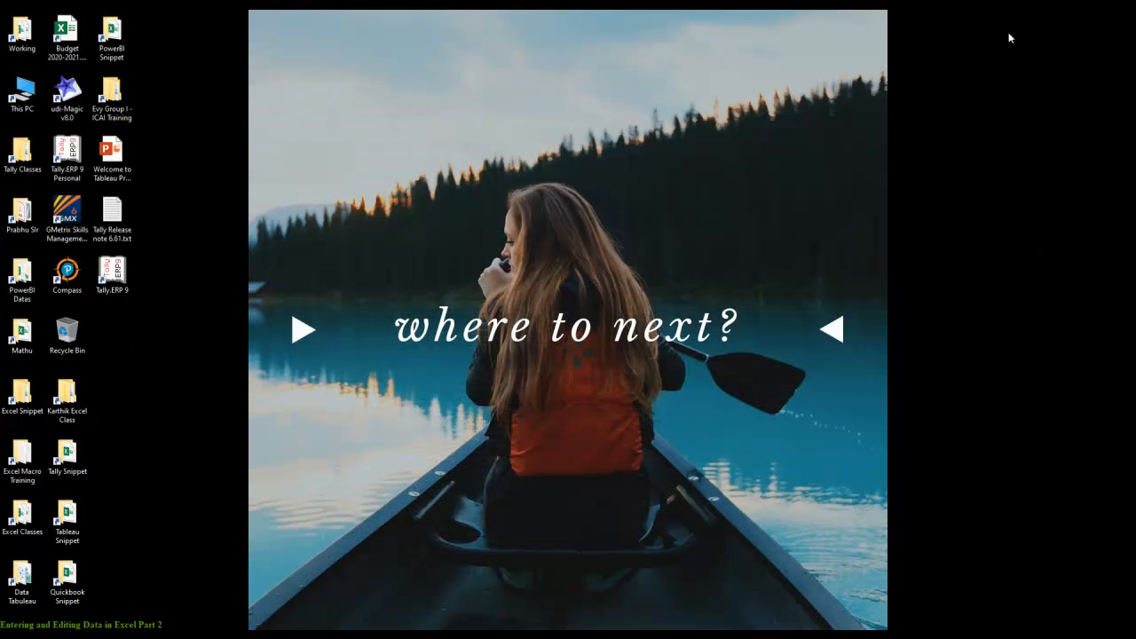
{"action": "right_click", "coordinate": [244, 179]}
{"action": "left_click", "coordinate": [271, 229]}
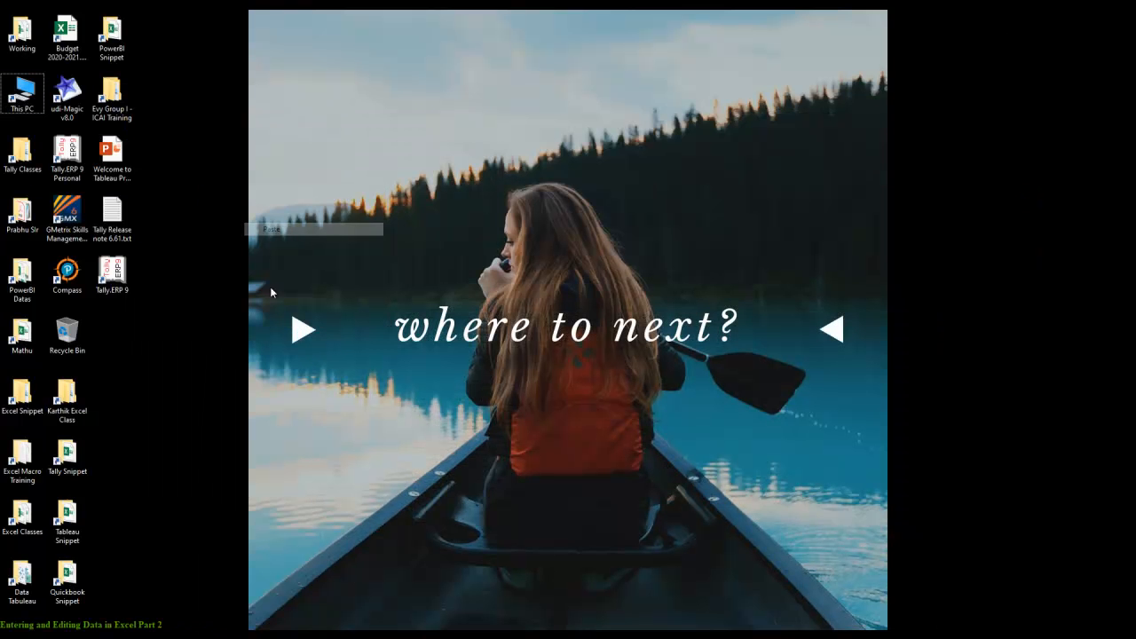
- Review the Sales 2014, Sales 2015 and Sales 2016 text files in the desktop's Text files 1 folder, then return to Excel
{"action": "left_click", "coordinate": [122, 346]}
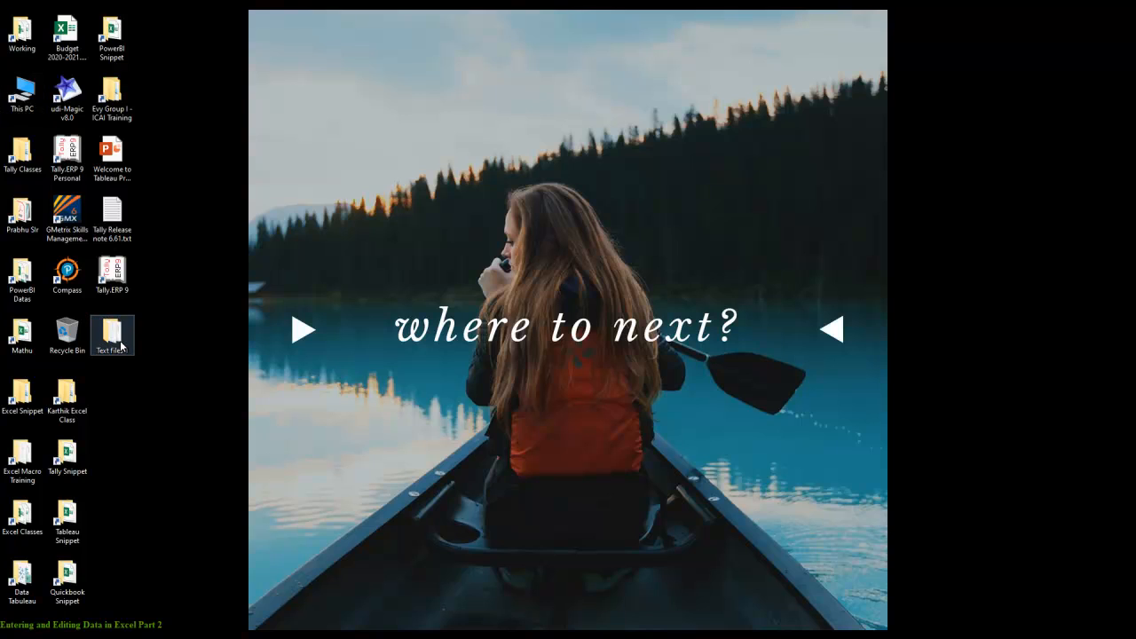
{"action": "double_click", "coordinate": [122, 346]}
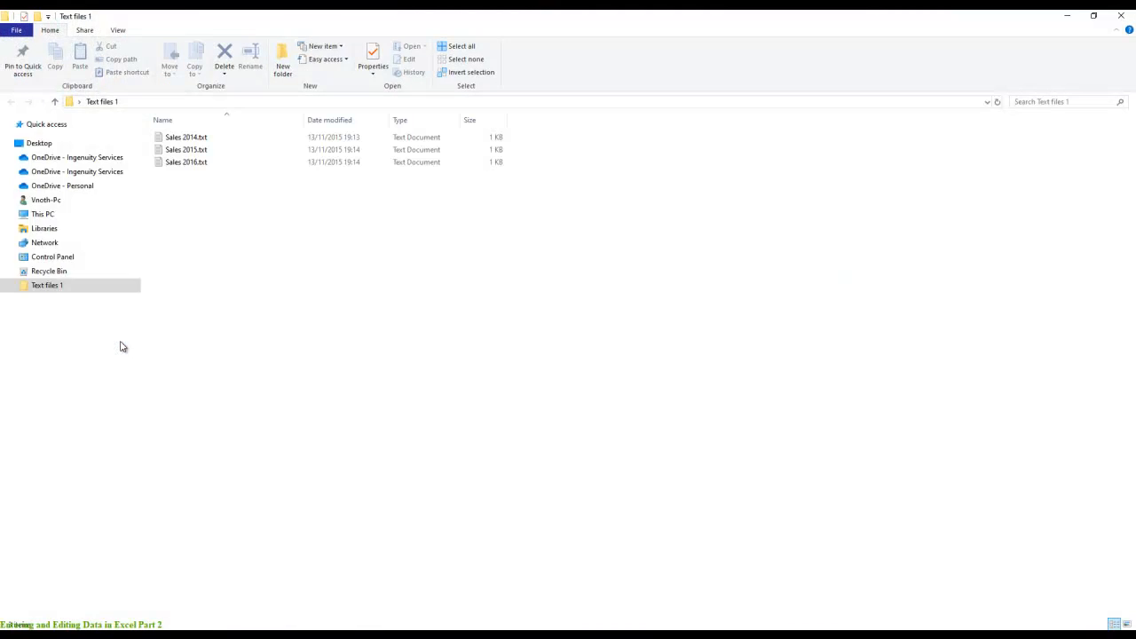
{"action": "left_click", "coordinate": [187, 140]}
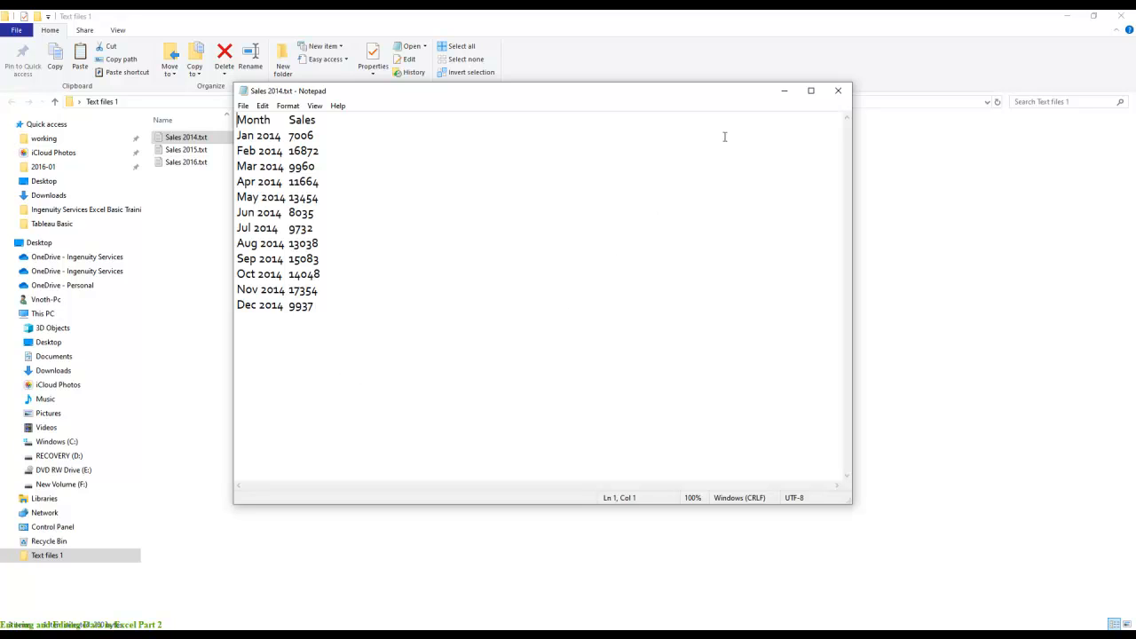
{"action": "left_click", "coordinate": [842, 90]}
{"action": "double_click", "coordinate": [187, 150]}
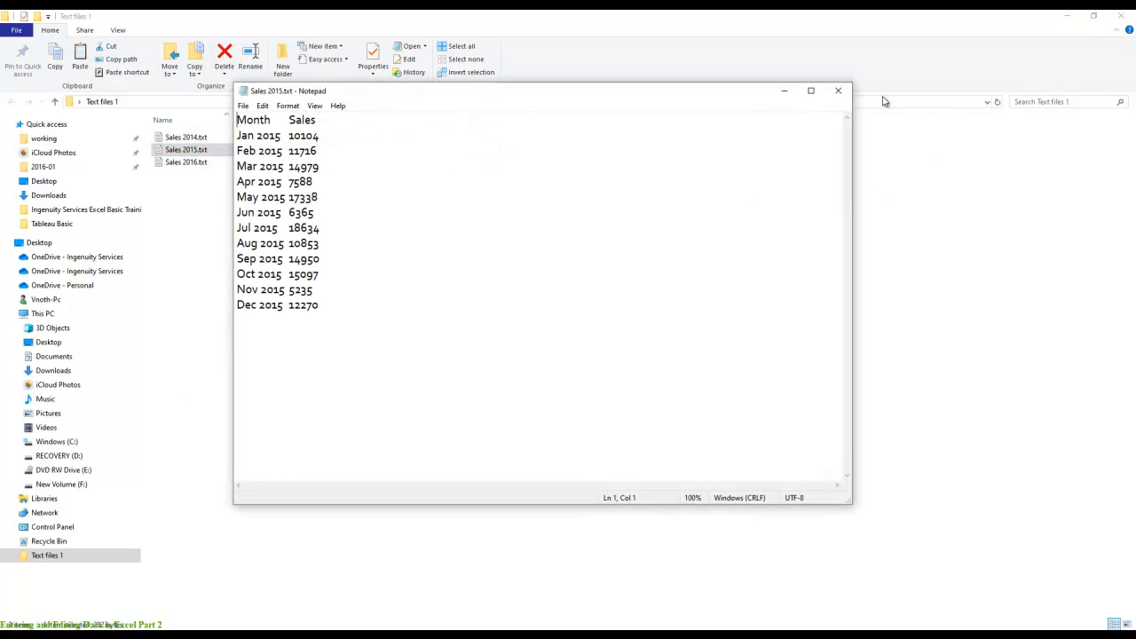
{"action": "left_click", "coordinate": [841, 93]}
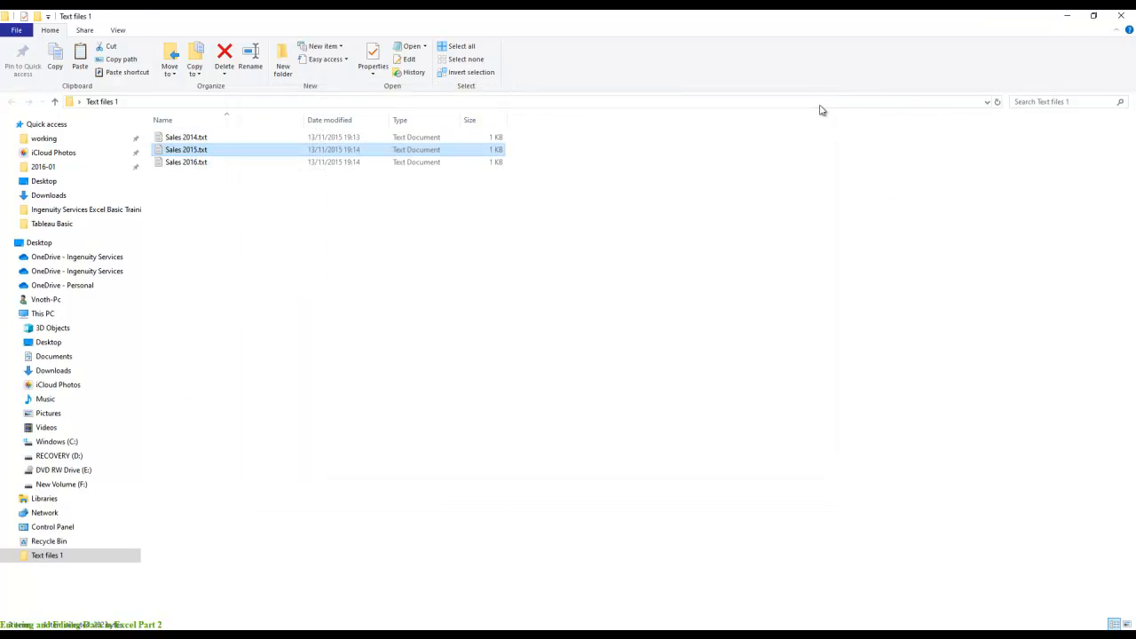
{"action": "double_click", "coordinate": [203, 164]}
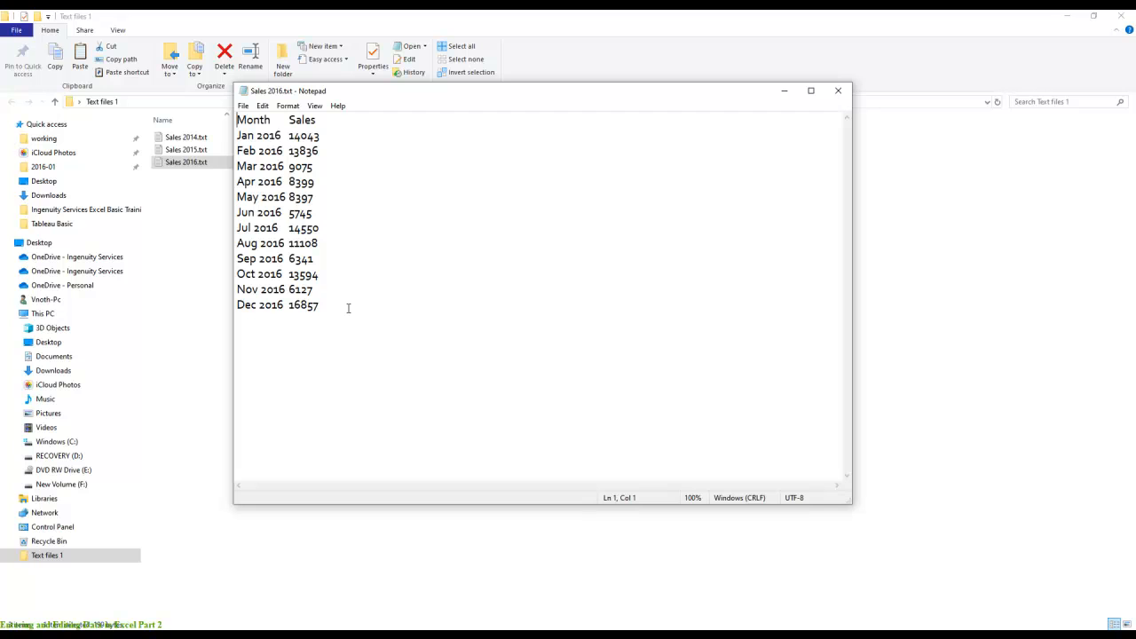
{"action": "left_click", "coordinate": [837, 91]}
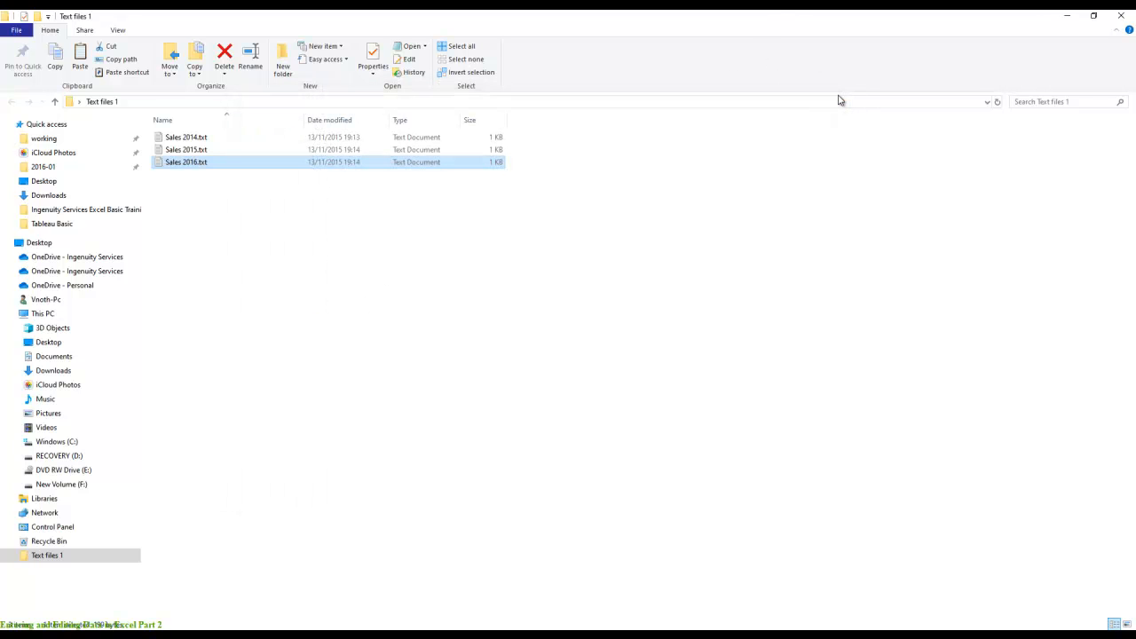
{"action": "left_click", "coordinate": [1121, 15]}
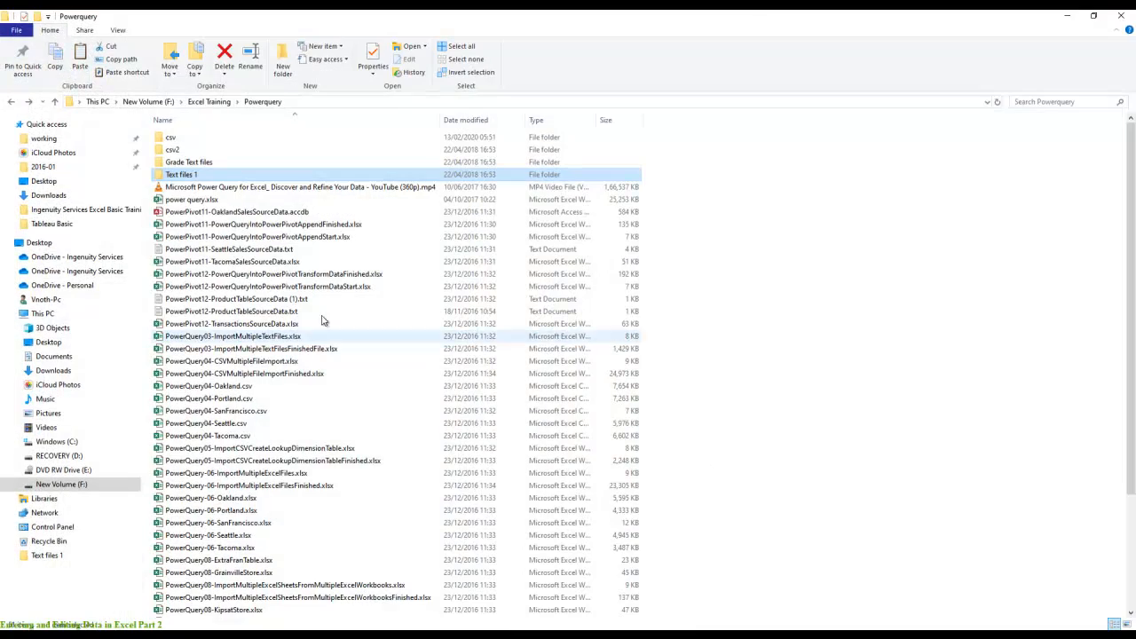
{"action": "left_click", "coordinate": [1121, 15]}
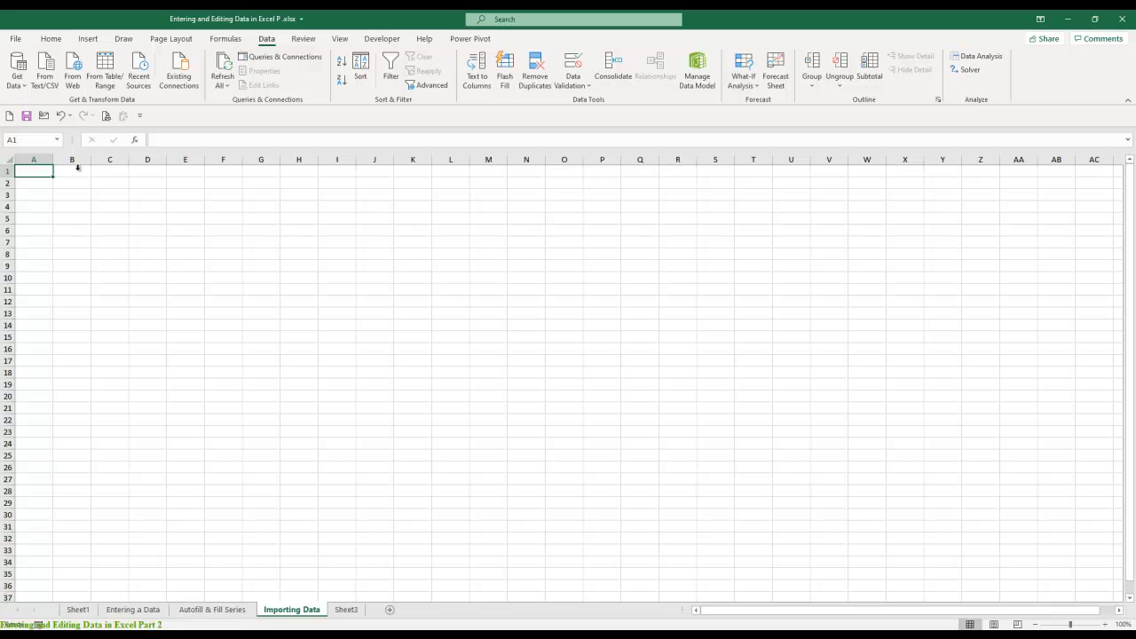
- Get data from the desktop folder Text files 1 and open its file list for transforming in Power Query Editor
{"action": "left_click", "coordinate": [21, 83]}
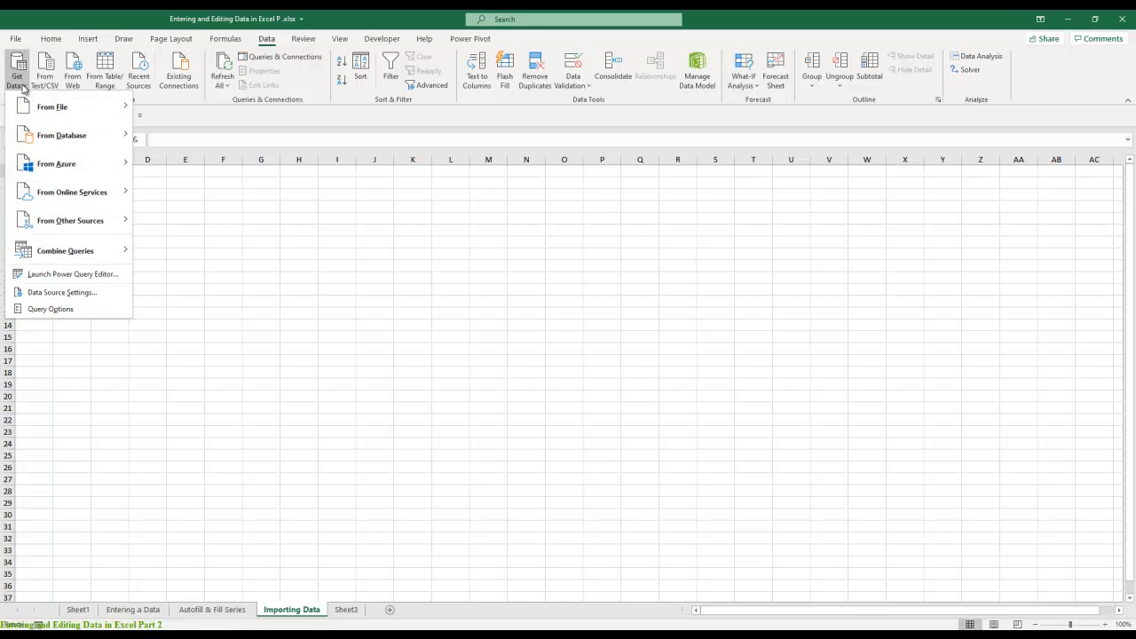
{"action": "mouse_move", "coordinate": [34, 105]}
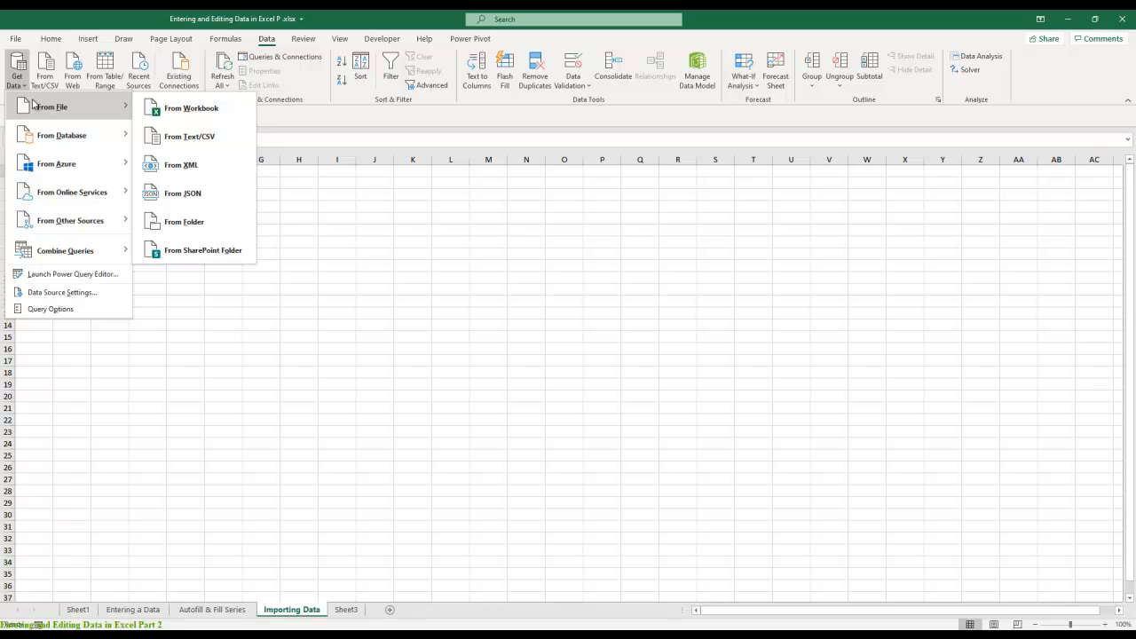
{"action": "left_click", "coordinate": [217, 251]}
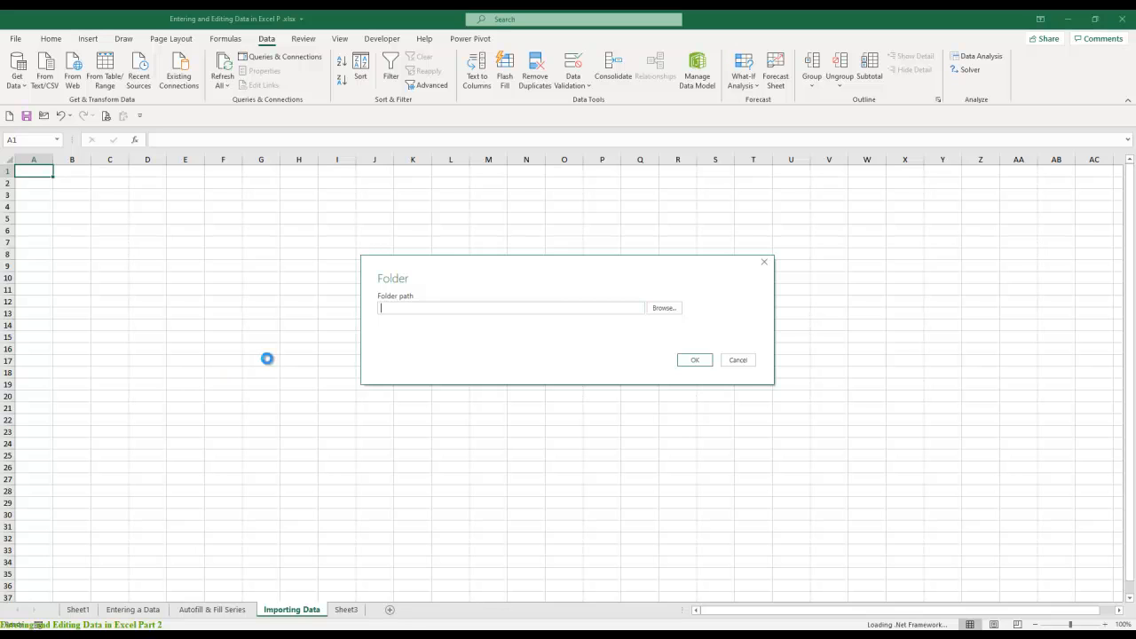
{"action": "left_click", "coordinate": [667, 308]}
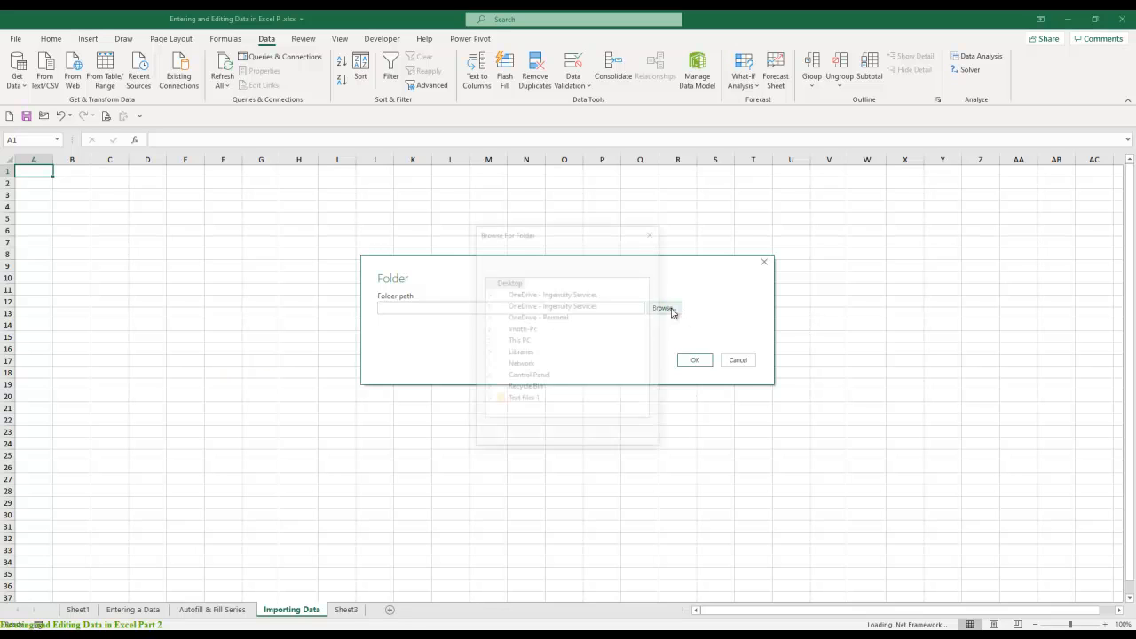
{"action": "left_click", "coordinate": [527, 404]}
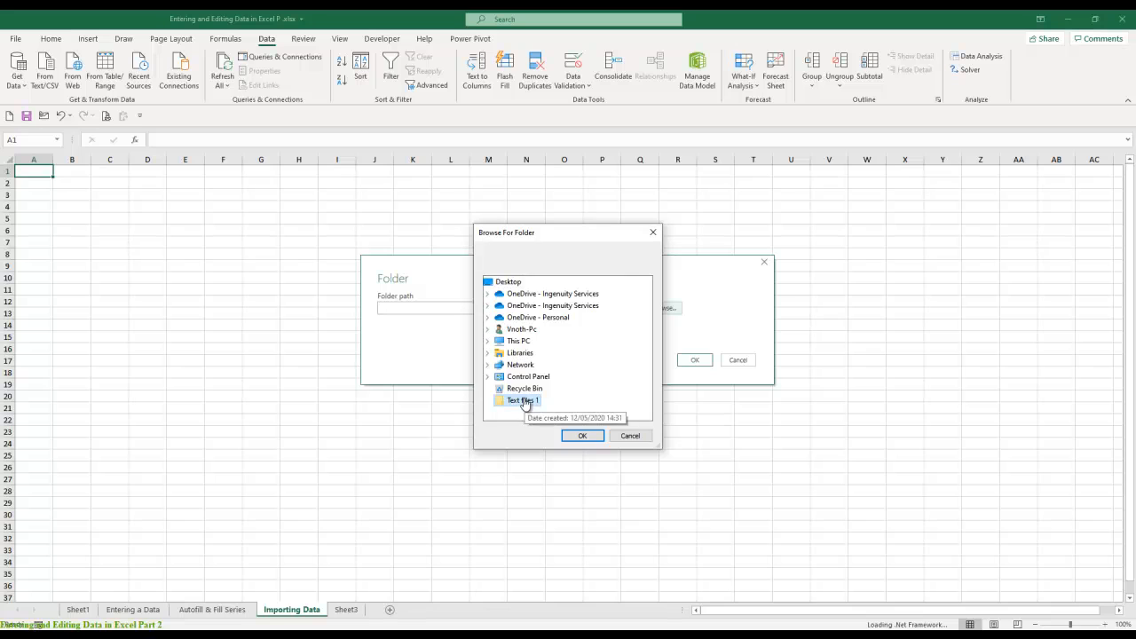
{"action": "left_click", "coordinate": [582, 435]}
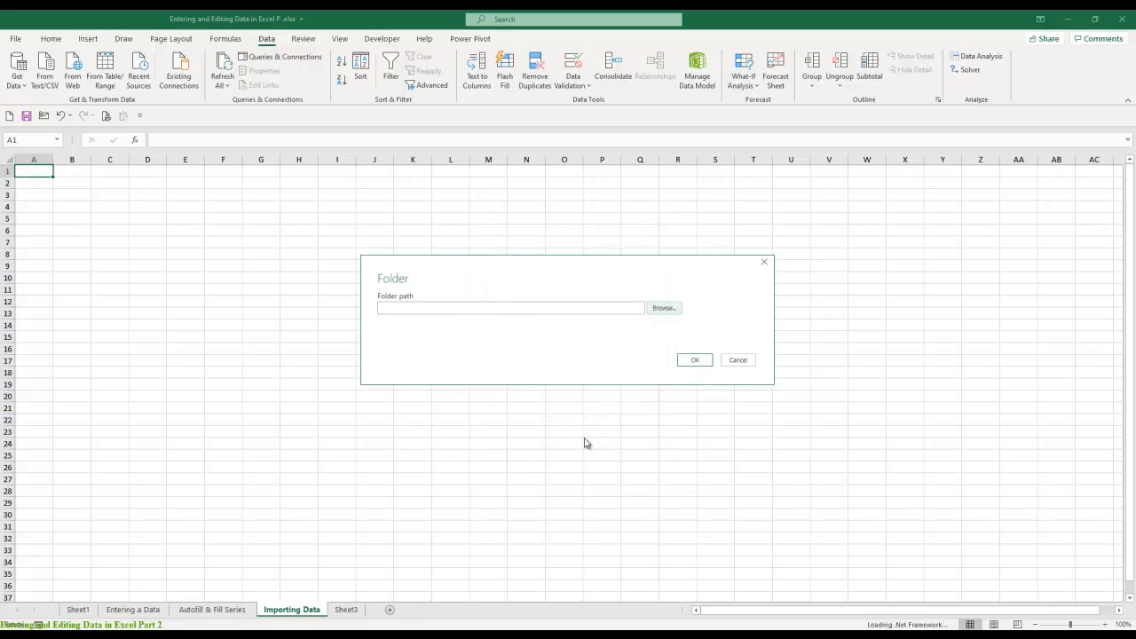
{"action": "left_click", "coordinate": [695, 364]}
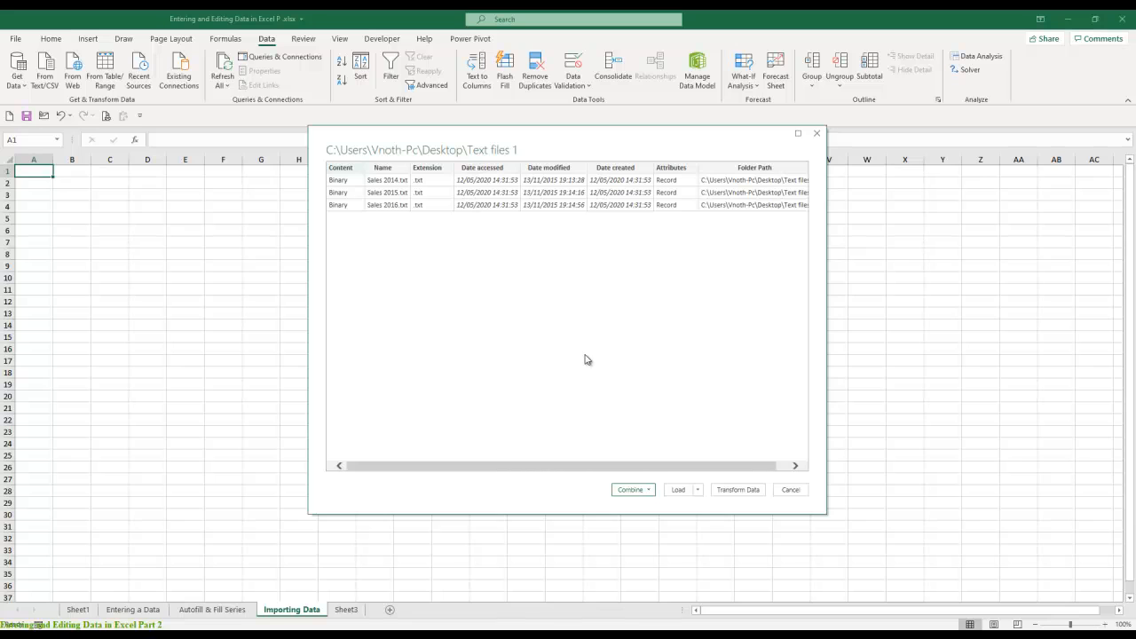
{"action": "left_click", "coordinate": [747, 494]}
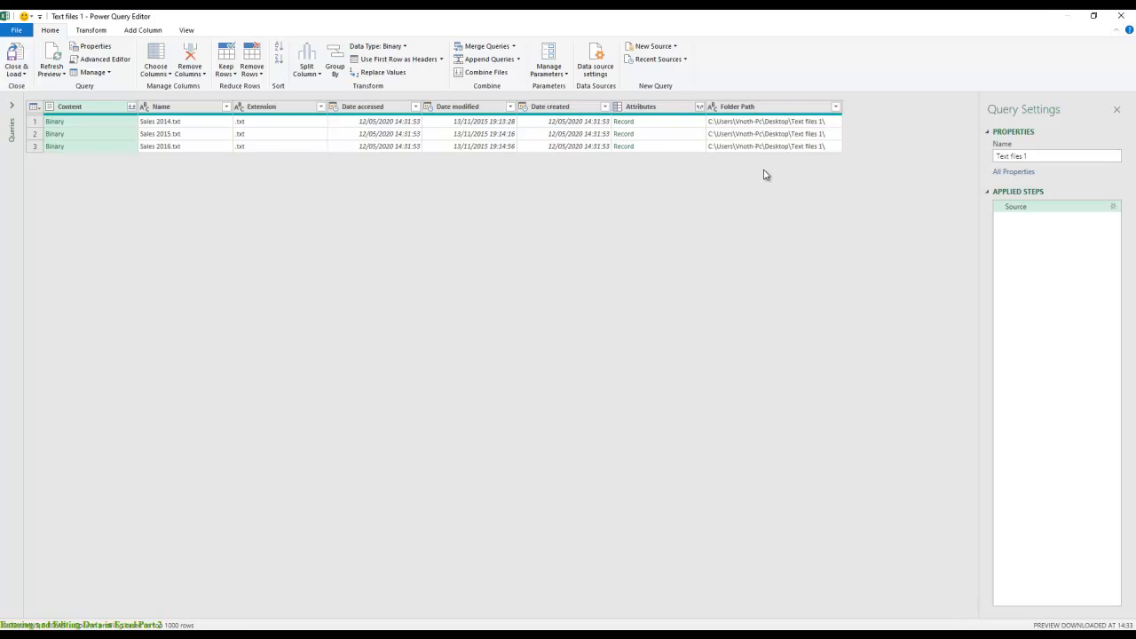
- Remove all columns except Content and combine the files, using the first file as sample and Tab as delimiter
{"action": "right_click", "coordinate": [92, 108]}
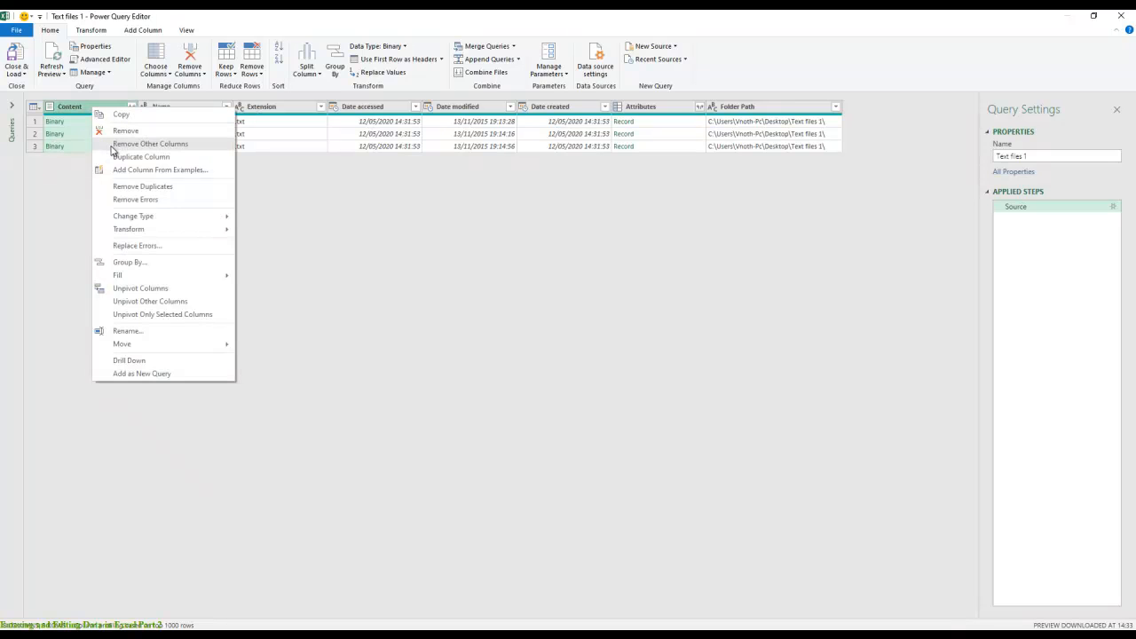
{"action": "left_click", "coordinate": [112, 148]}
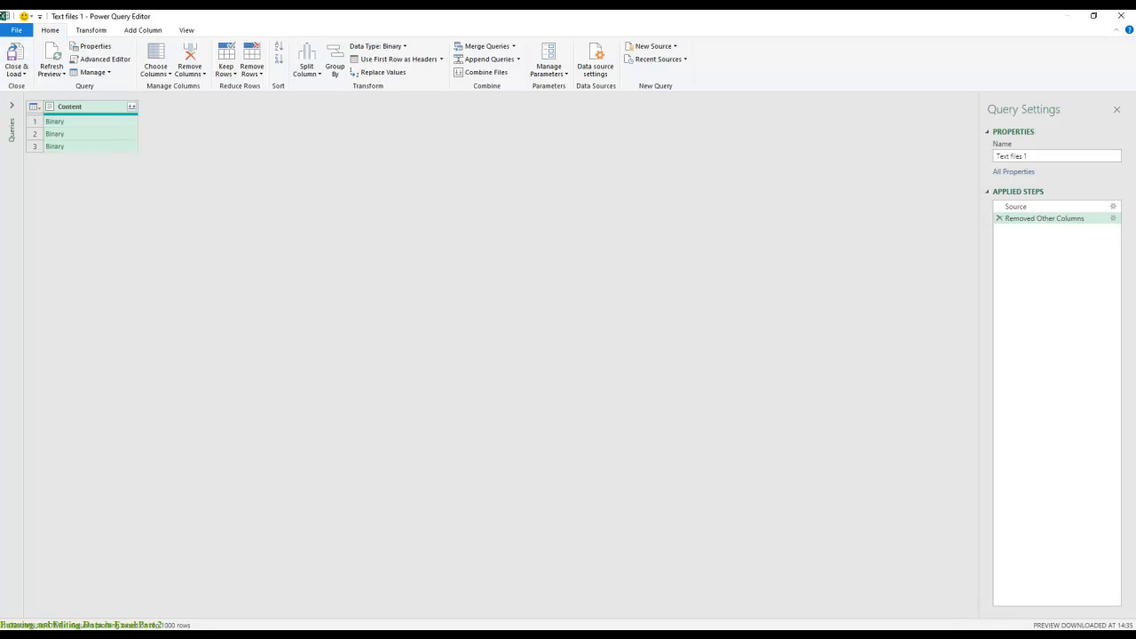
{"action": "left_click", "coordinate": [132, 107]}
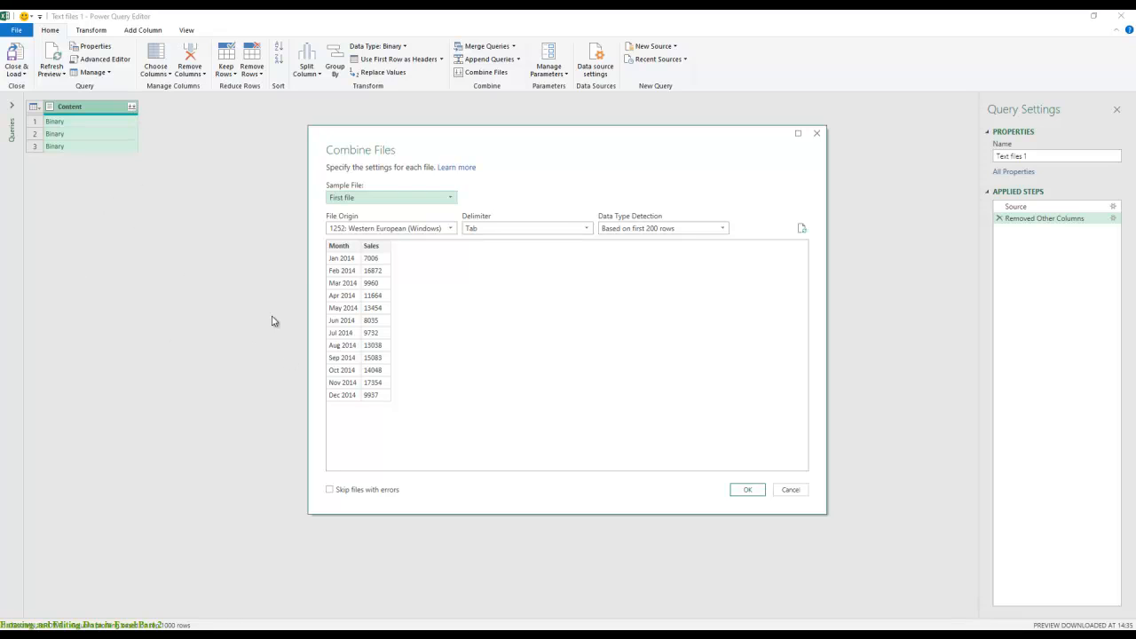
{"action": "left_click", "coordinate": [756, 491]}
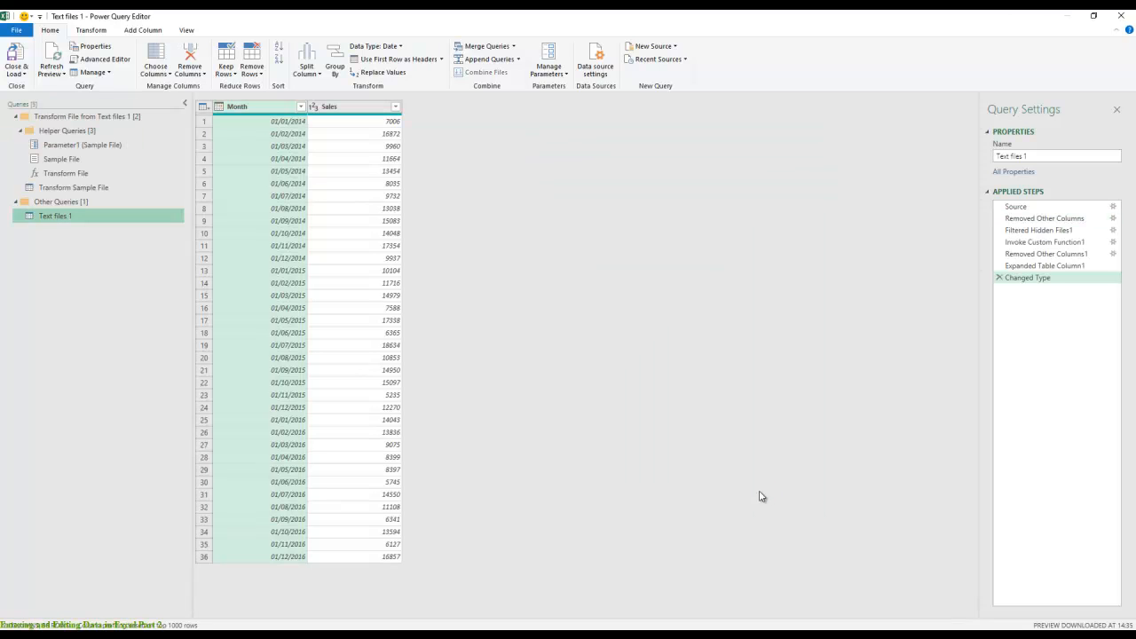
- Load the combined query as a table at cell A1 of the existing Importing Data worksheet, then hide Queries & Connections
{"action": "left_click", "coordinate": [25, 74]}
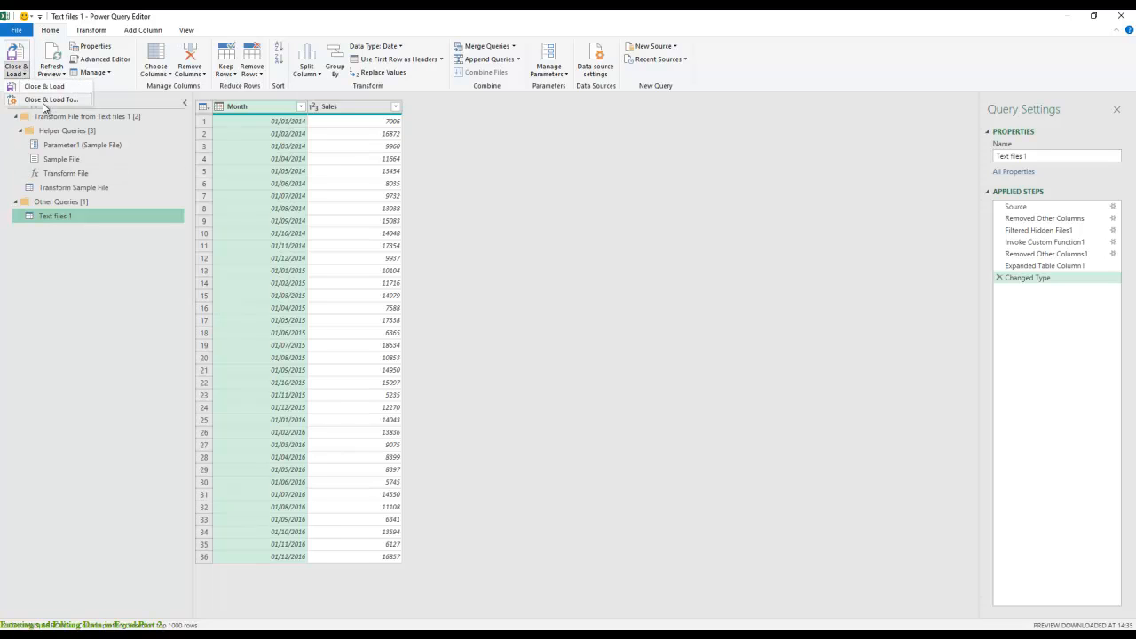
{"action": "left_click", "coordinate": [44, 104]}
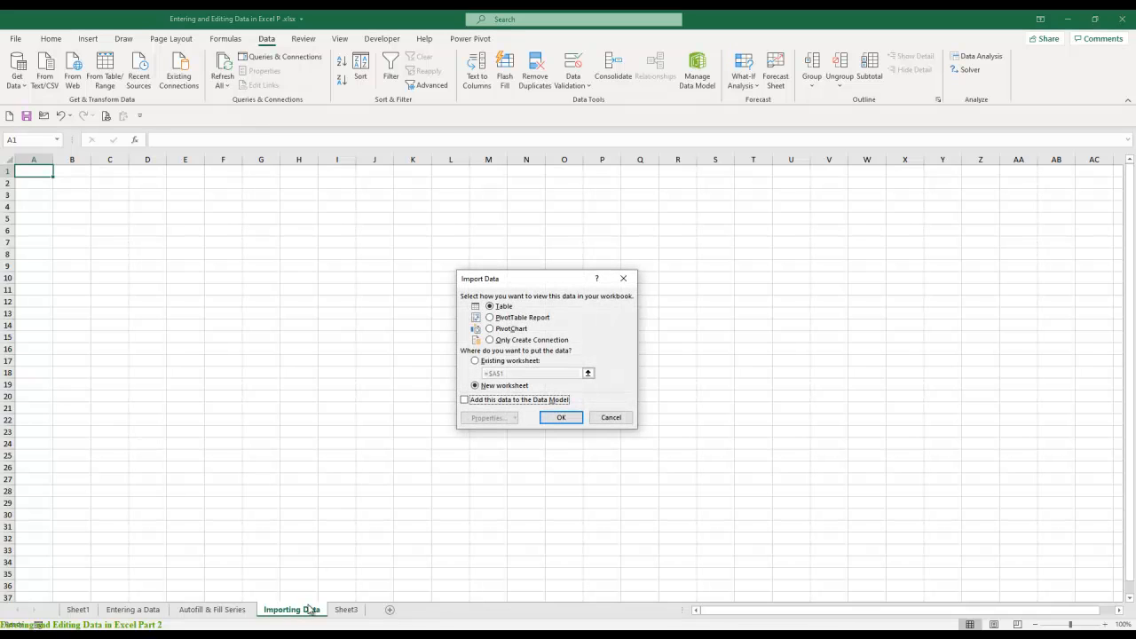
{"action": "left_click", "coordinate": [480, 362]}
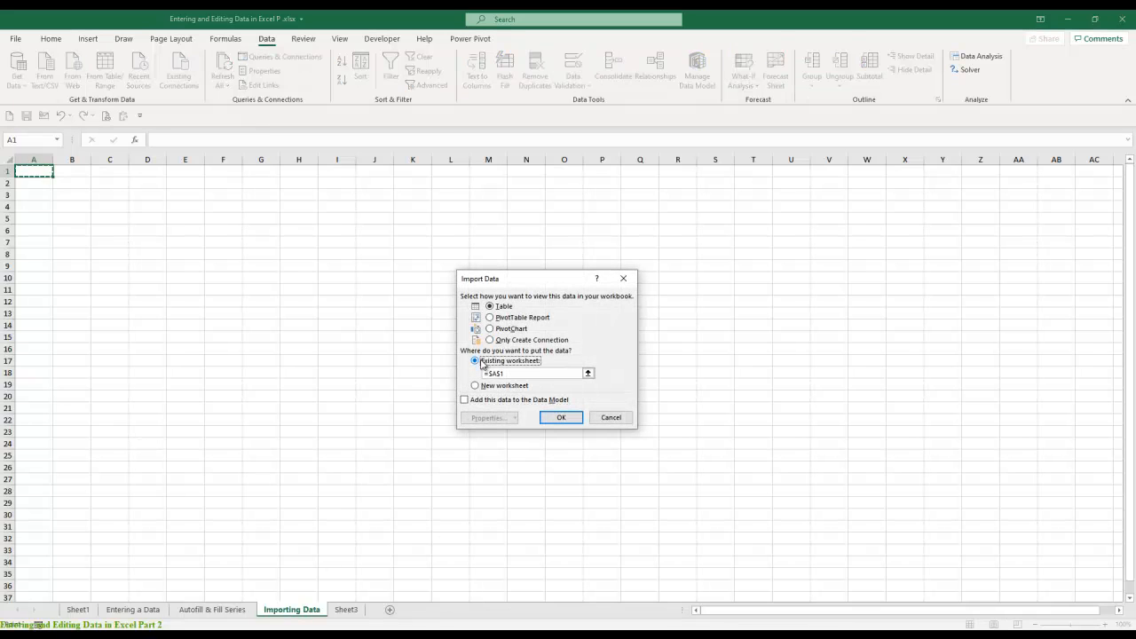
{"action": "left_click", "coordinate": [559, 417]}
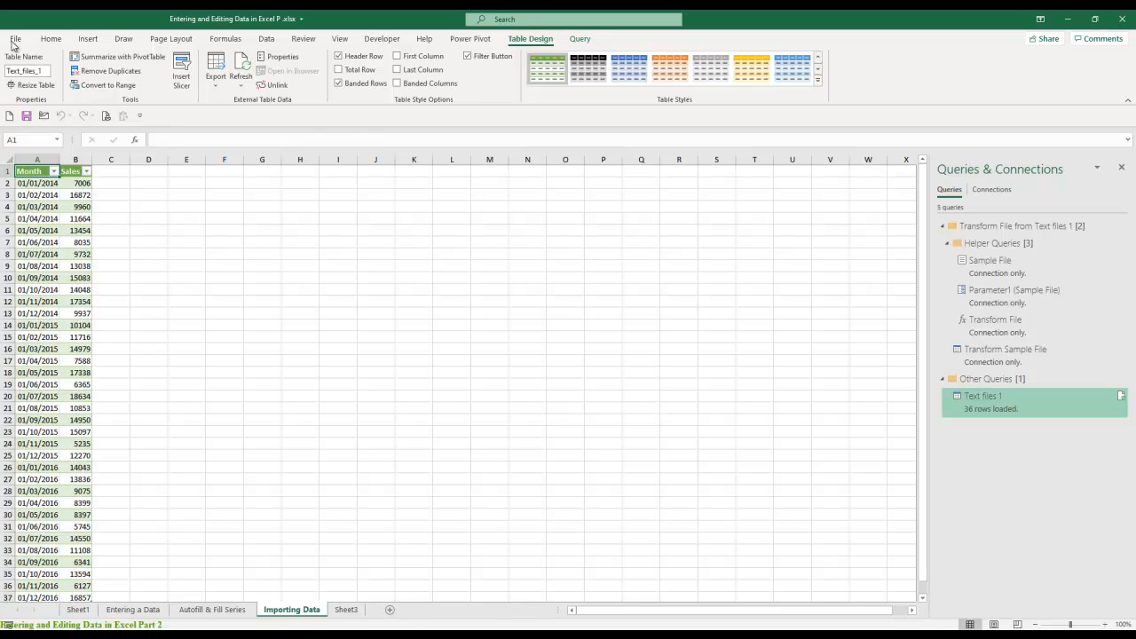
{"action": "left_click", "coordinate": [87, 40]}
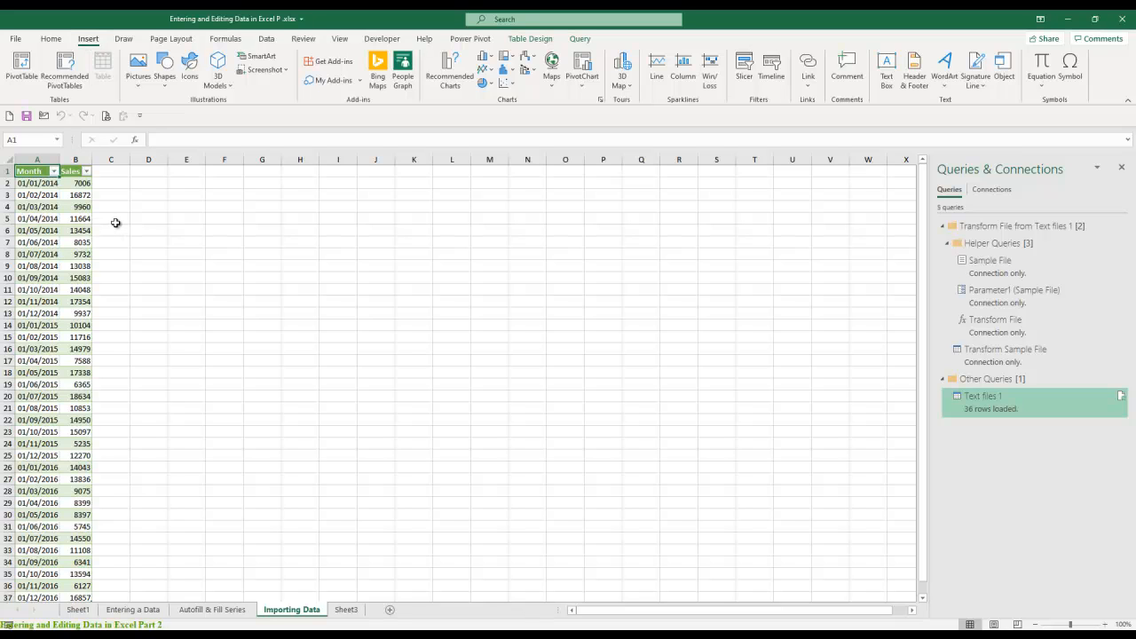
{"action": "left_click", "coordinate": [1123, 169]}
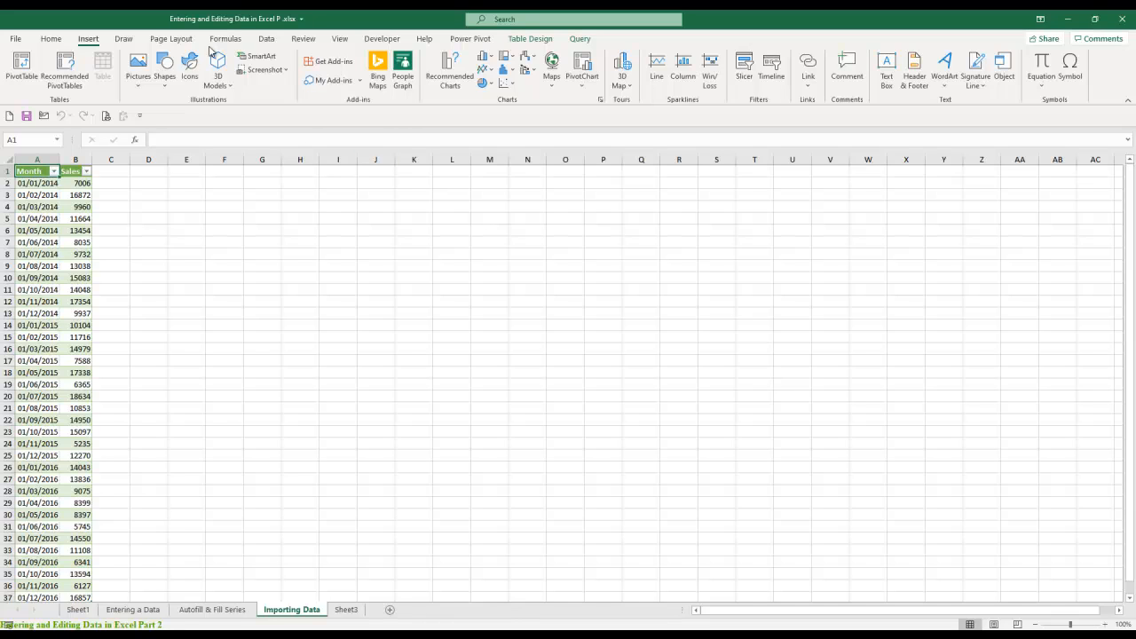
- Examine the data sources Excel can import from, including databases, Azure, online services and other sources, then return to Sheet1
{"action": "left_click", "coordinate": [267, 40]}
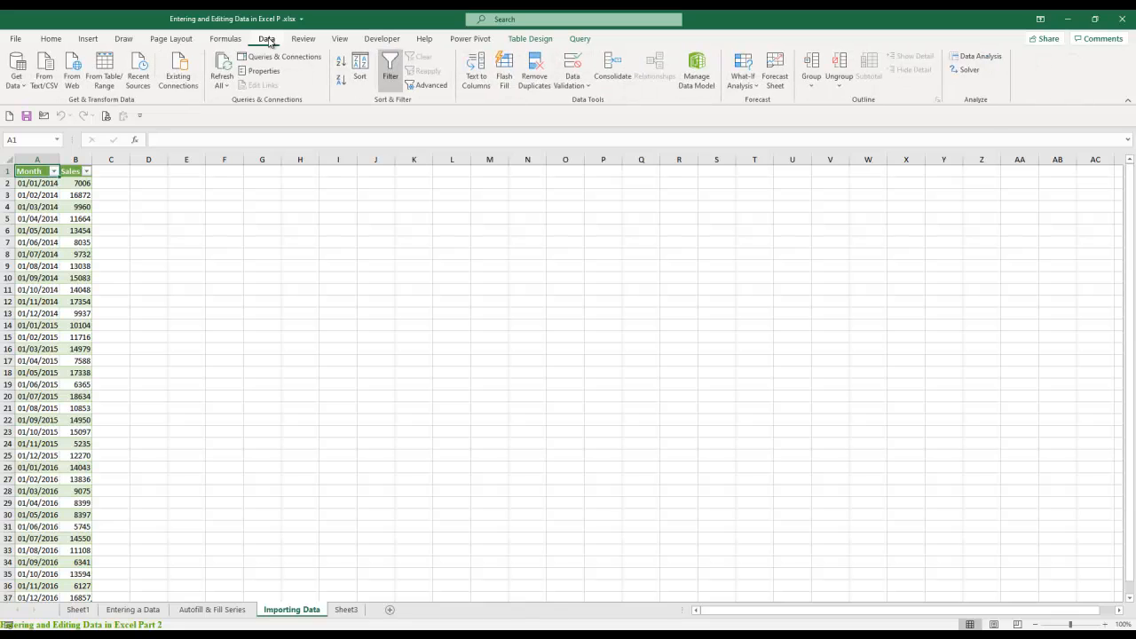
{"action": "left_click", "coordinate": [16, 75]}
{"action": "mouse_move", "coordinate": [47, 107]}
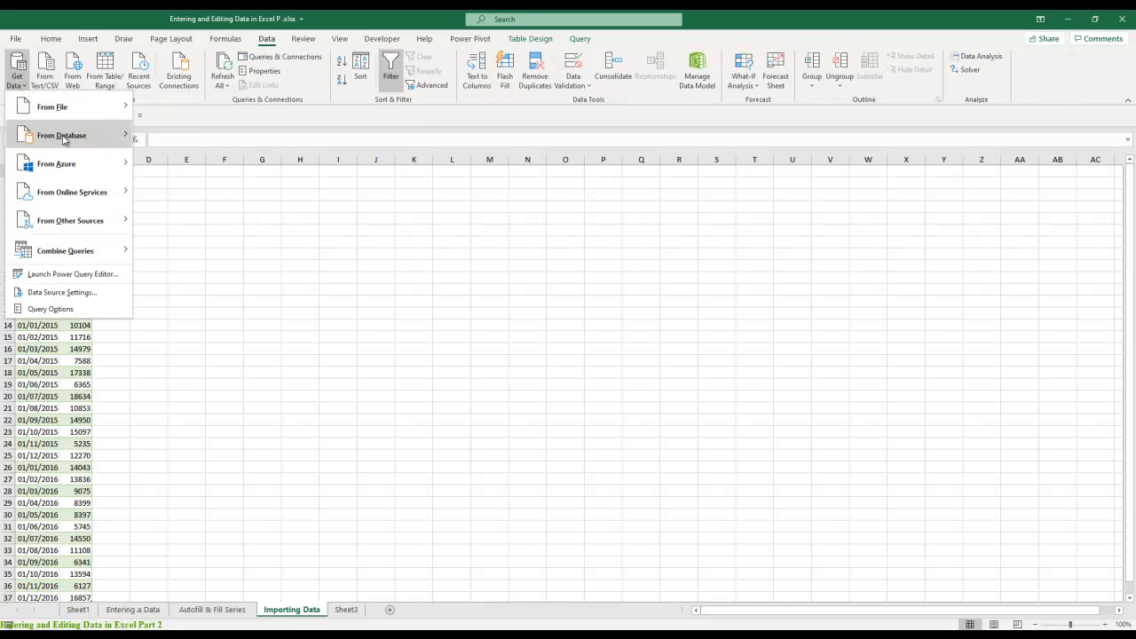
{"action": "mouse_move", "coordinate": [63, 139]}
{"action": "mouse_move", "coordinate": [60, 173]}
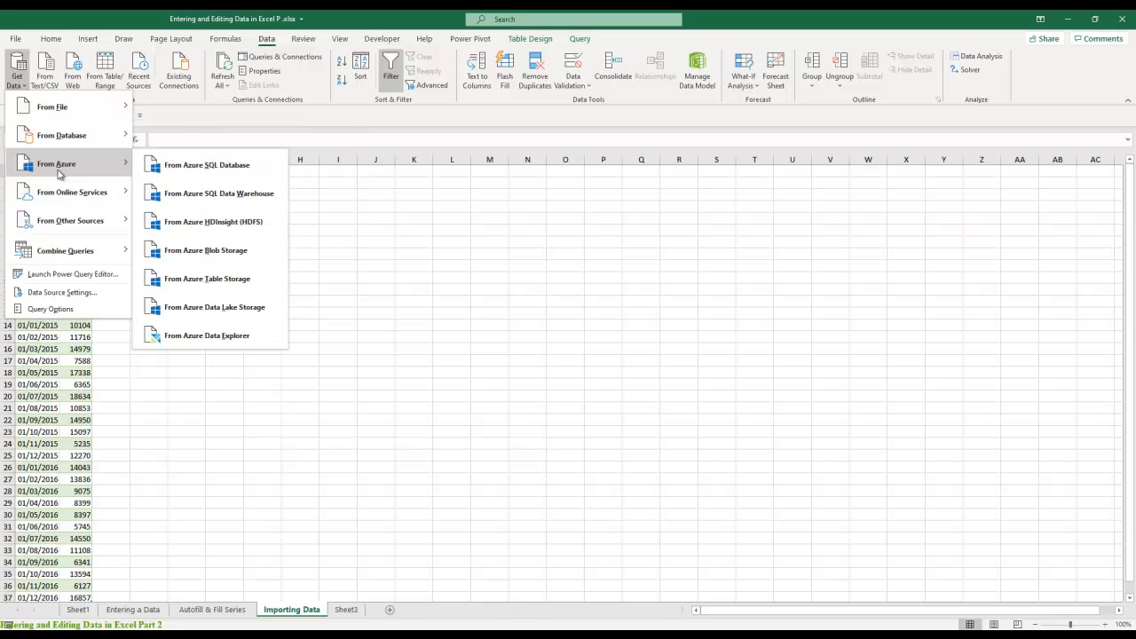
{"action": "mouse_move", "coordinate": [73, 197]}
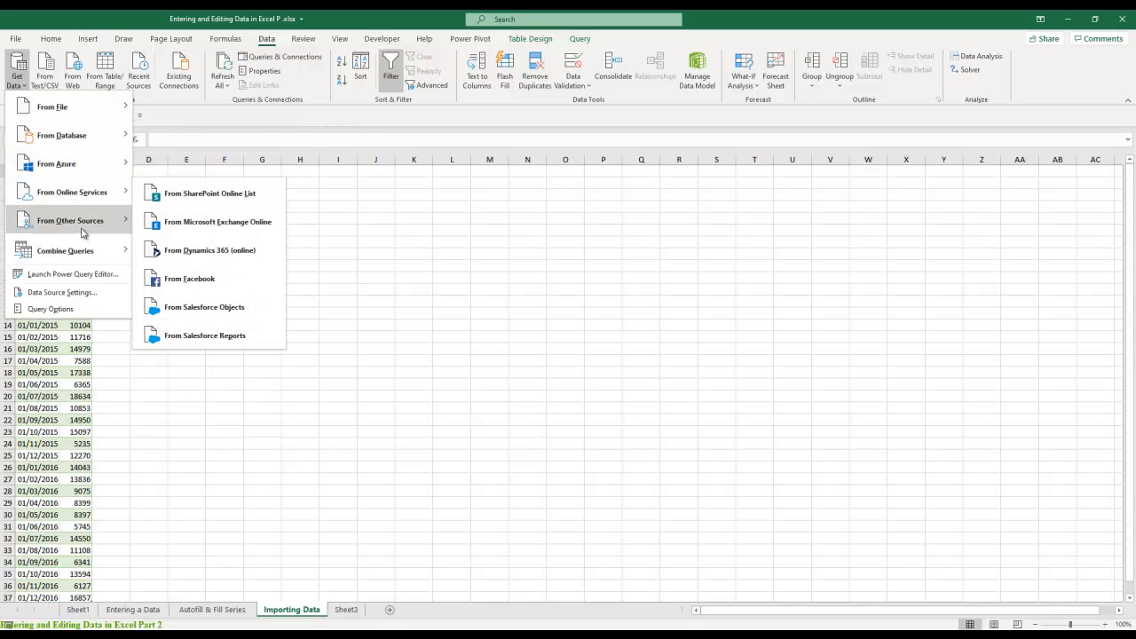
{"action": "mouse_move", "coordinate": [82, 233]}
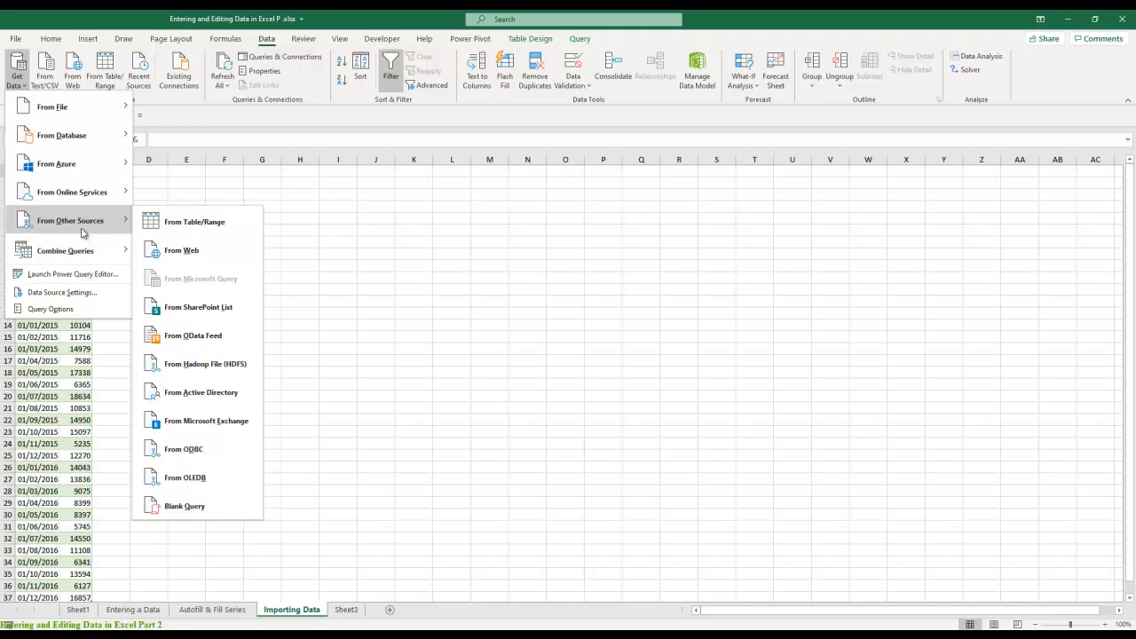
{"action": "left_click", "coordinate": [375, 288]}
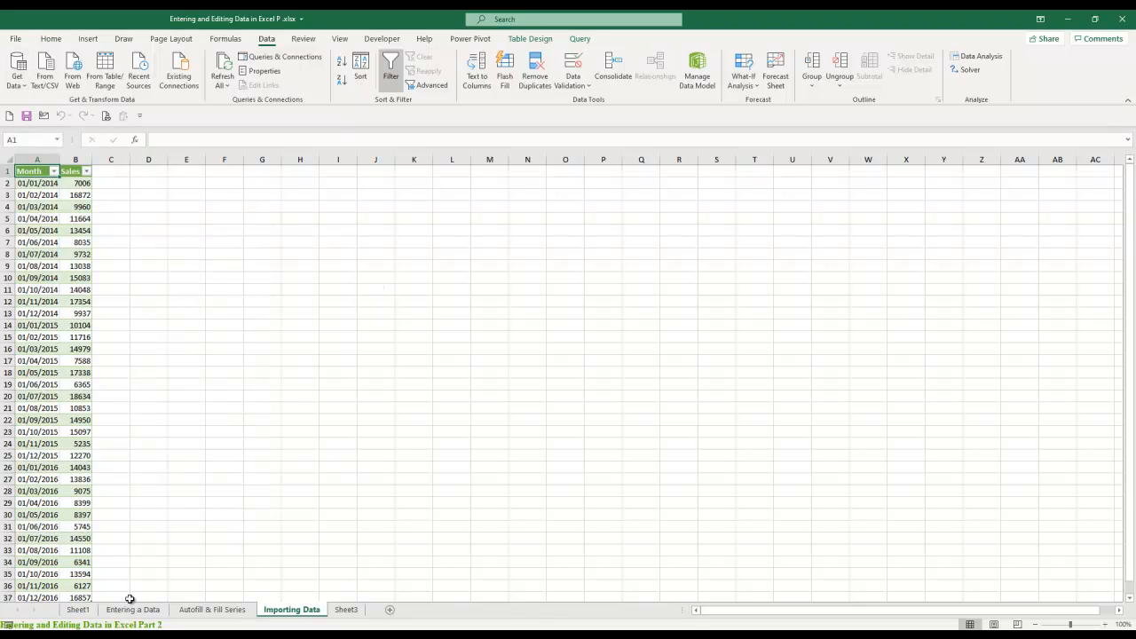
{"action": "left_click", "coordinate": [80, 611]}
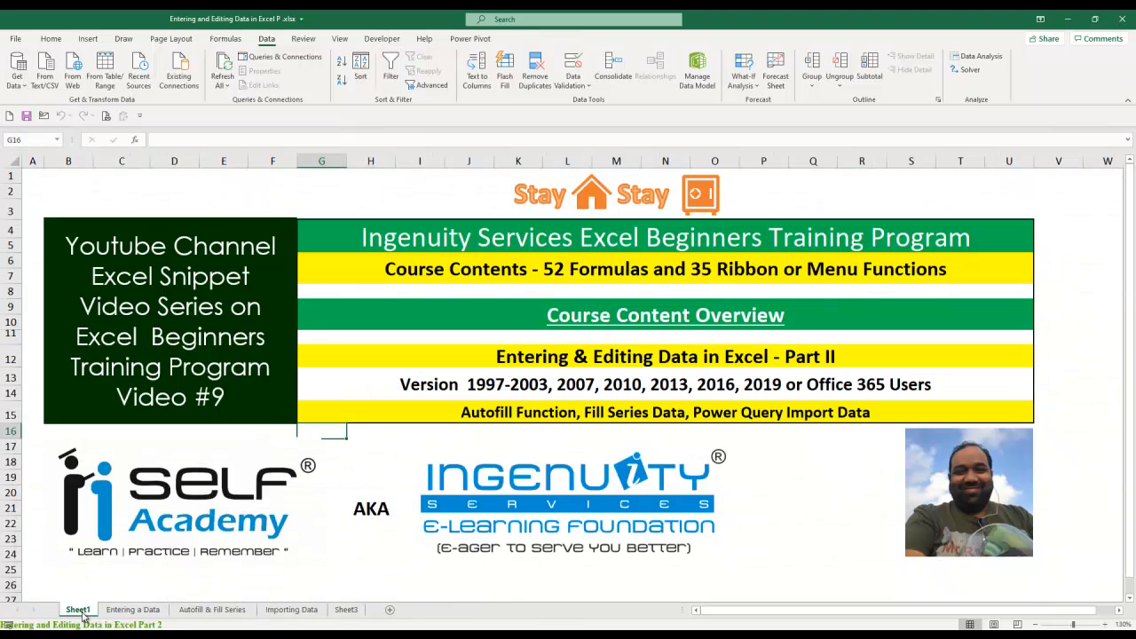